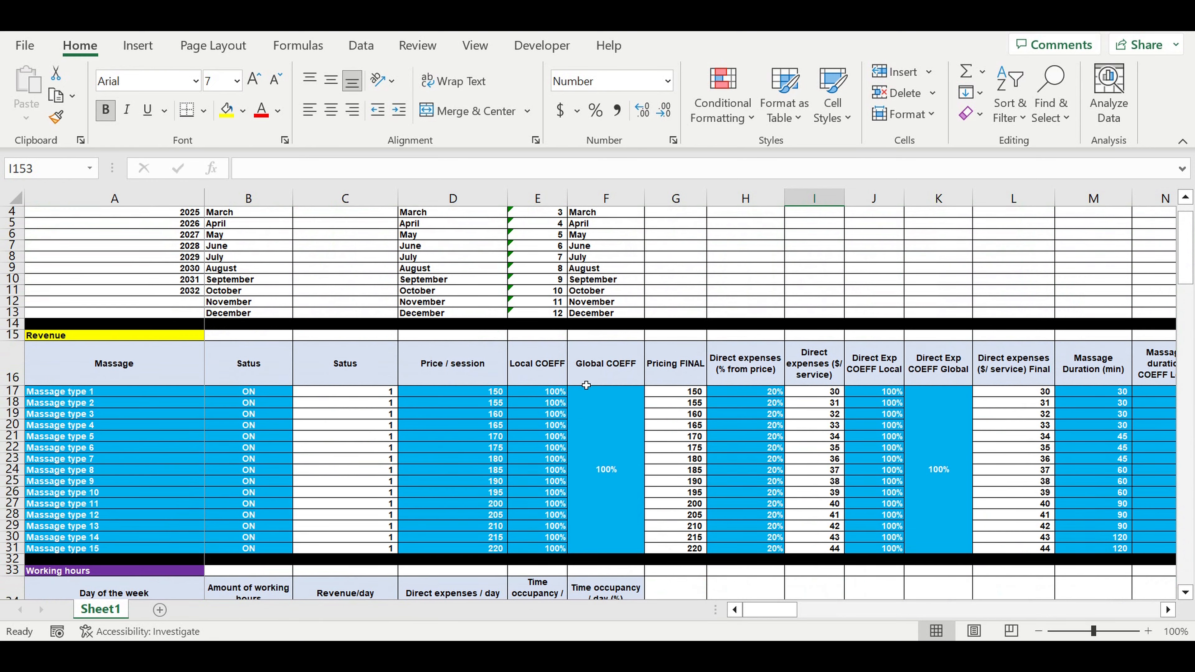
Examine the massage type names and their status column in the Revenue section, including the status options for Massage type 6.
left_click_drag(71, 395, 86, 546)
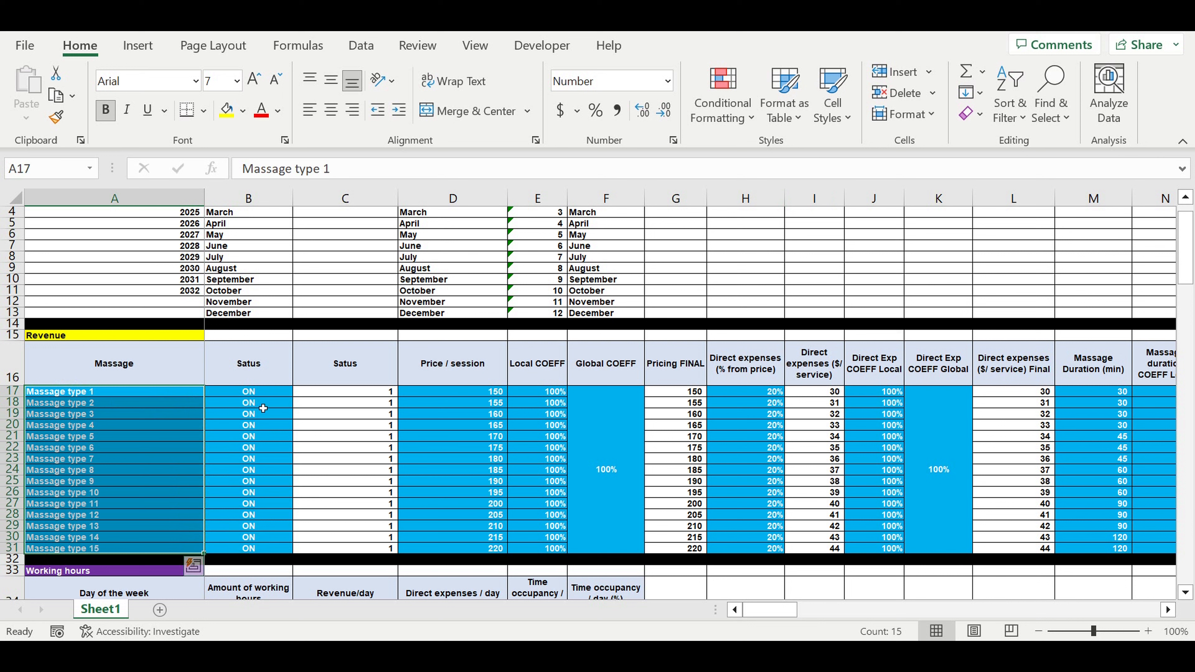
left_click_drag(267, 397, 253, 548)
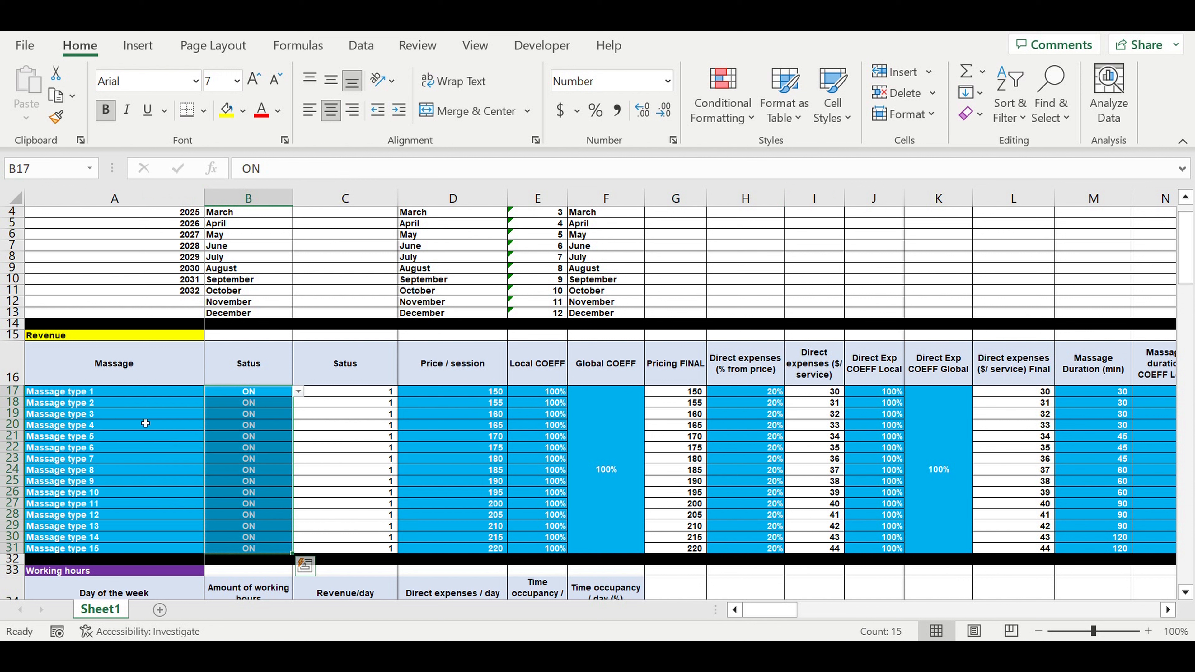
left_click_drag(145, 398, 131, 556)
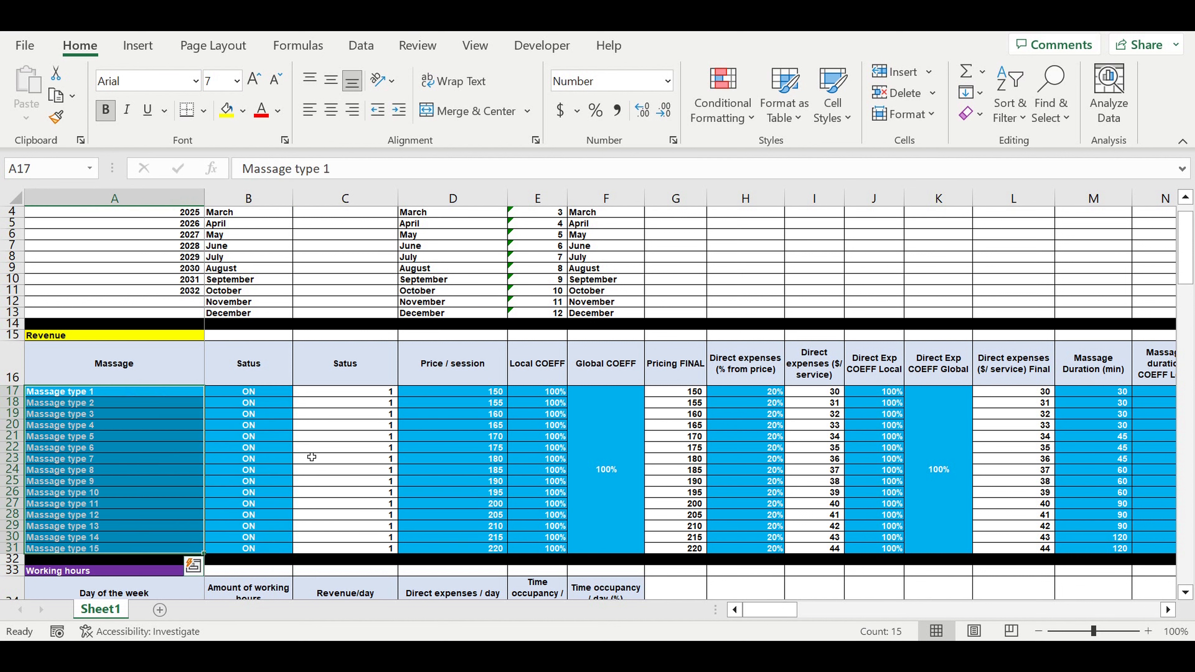
left_click_drag(269, 393, 266, 451)
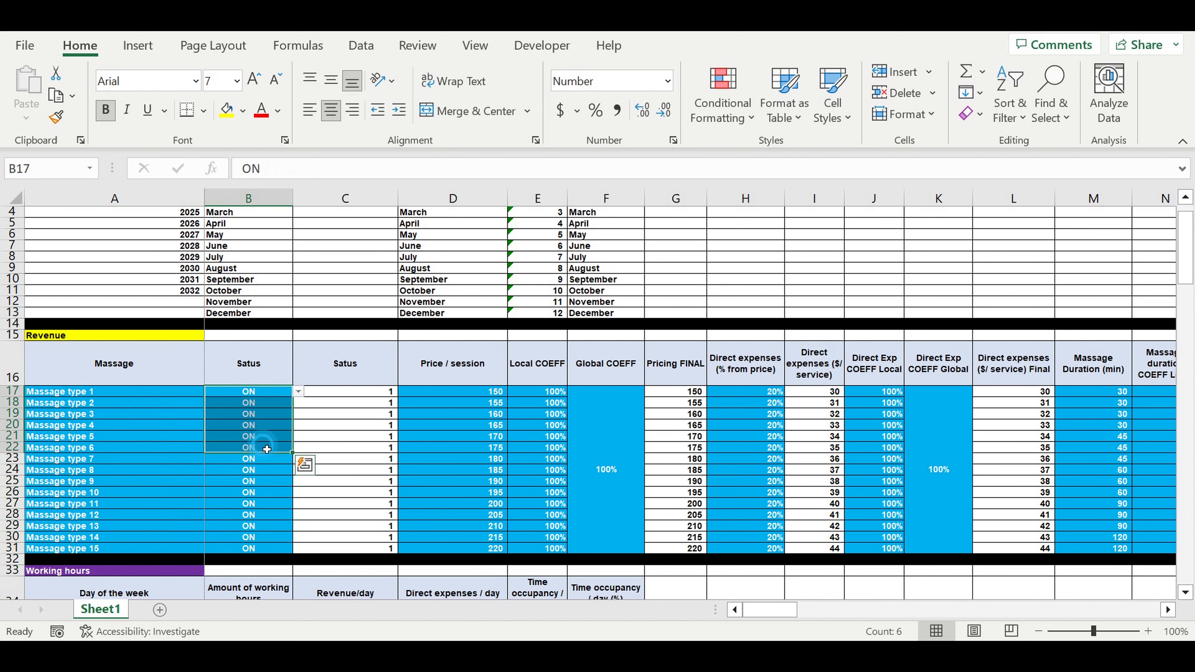
left_click(267, 447)
left_click(298, 448)
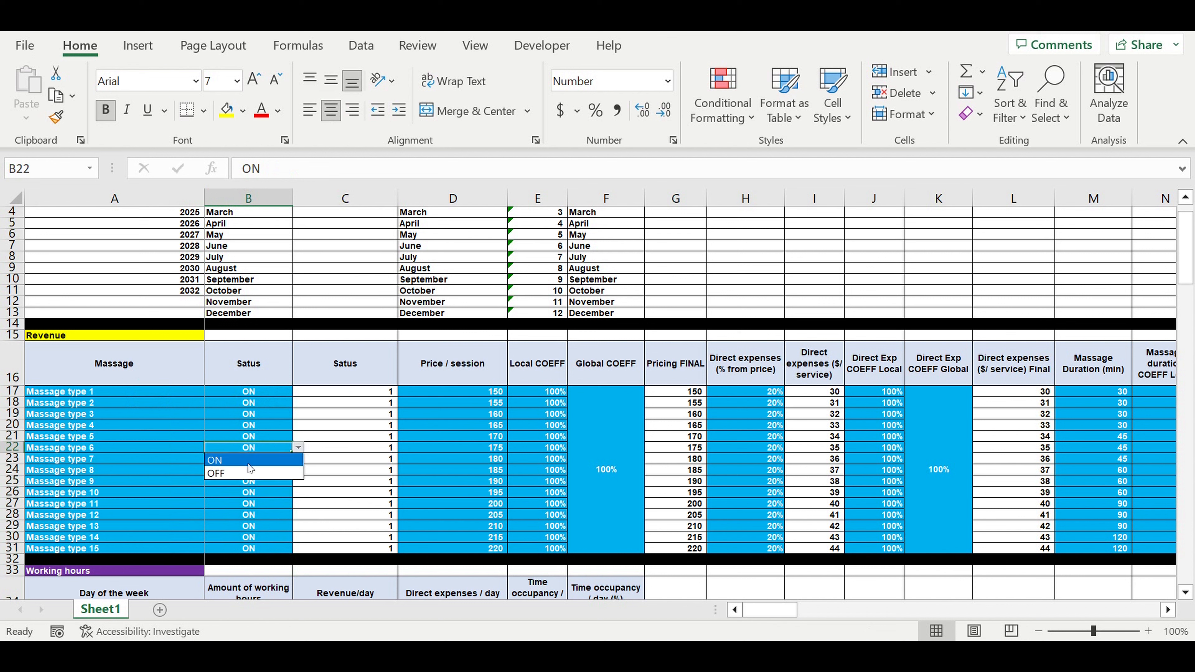
left_click(461, 454)
Examine the price per session, local and global price coefficients, direct expense percentages, and direct expense coefficients for all massage types.
left_click_drag(483, 395, 466, 549)
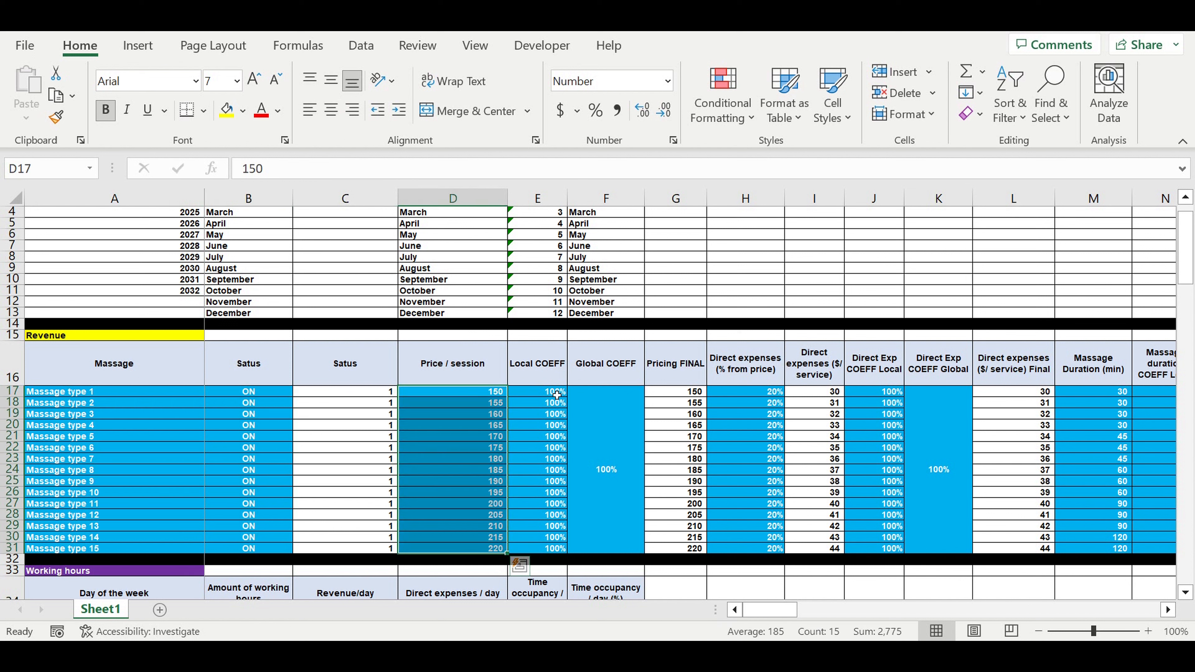
left_click_drag(556, 392, 593, 501)
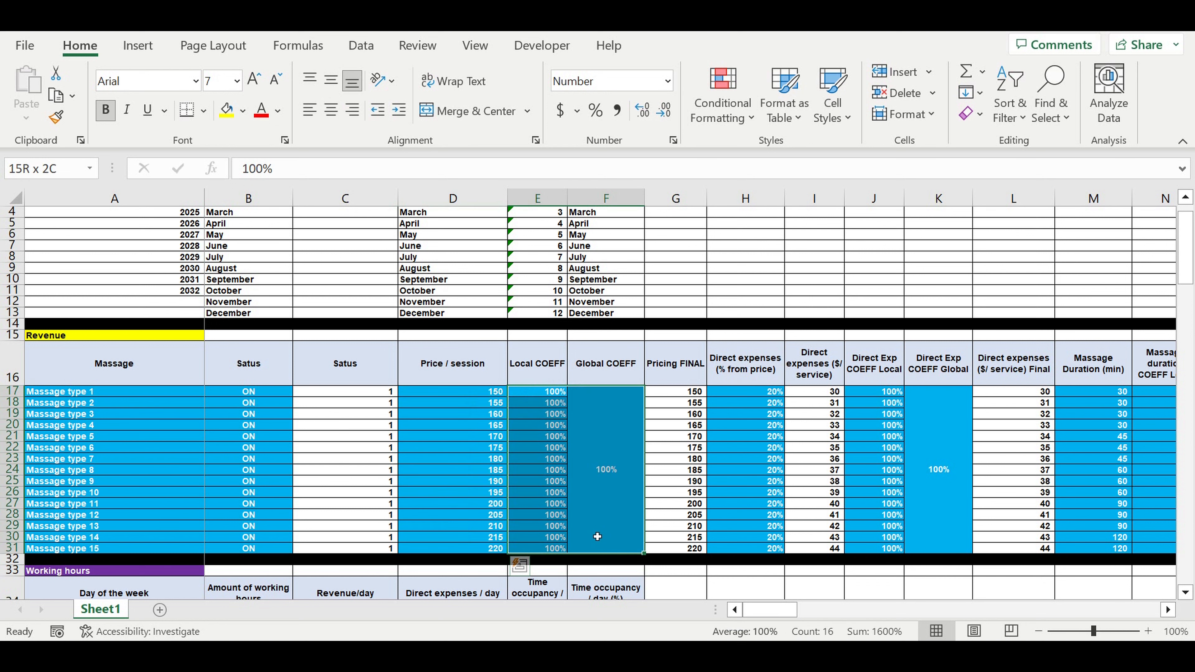
left_click(476, 417)
left_click(562, 420)
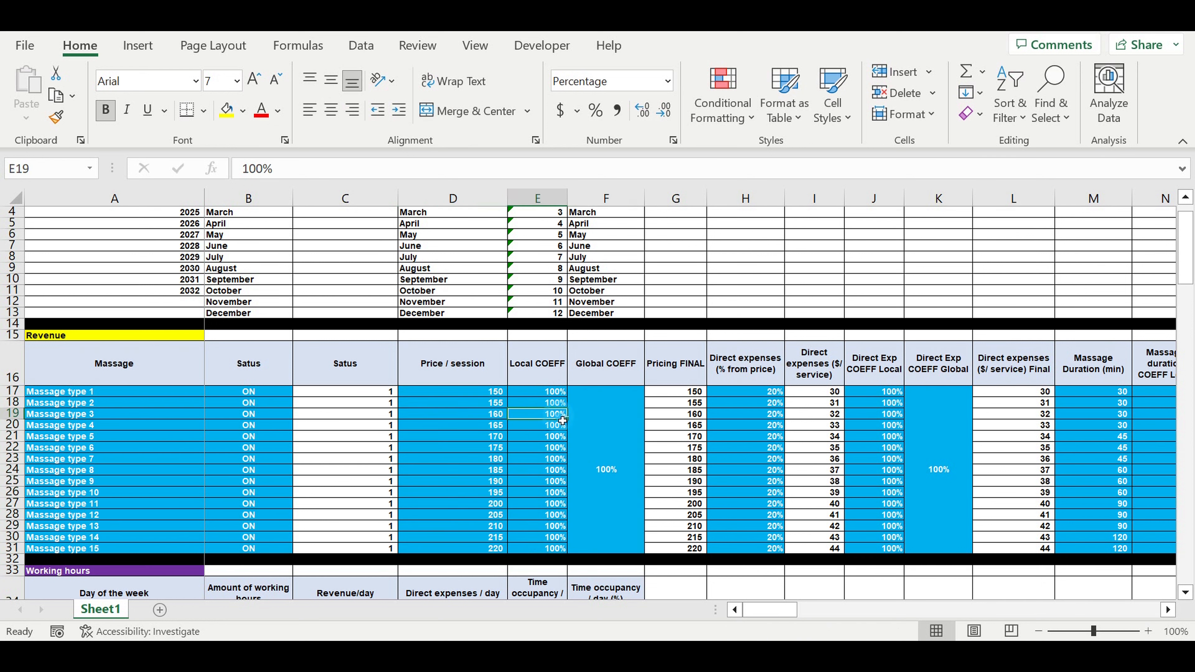
left_click(614, 421)
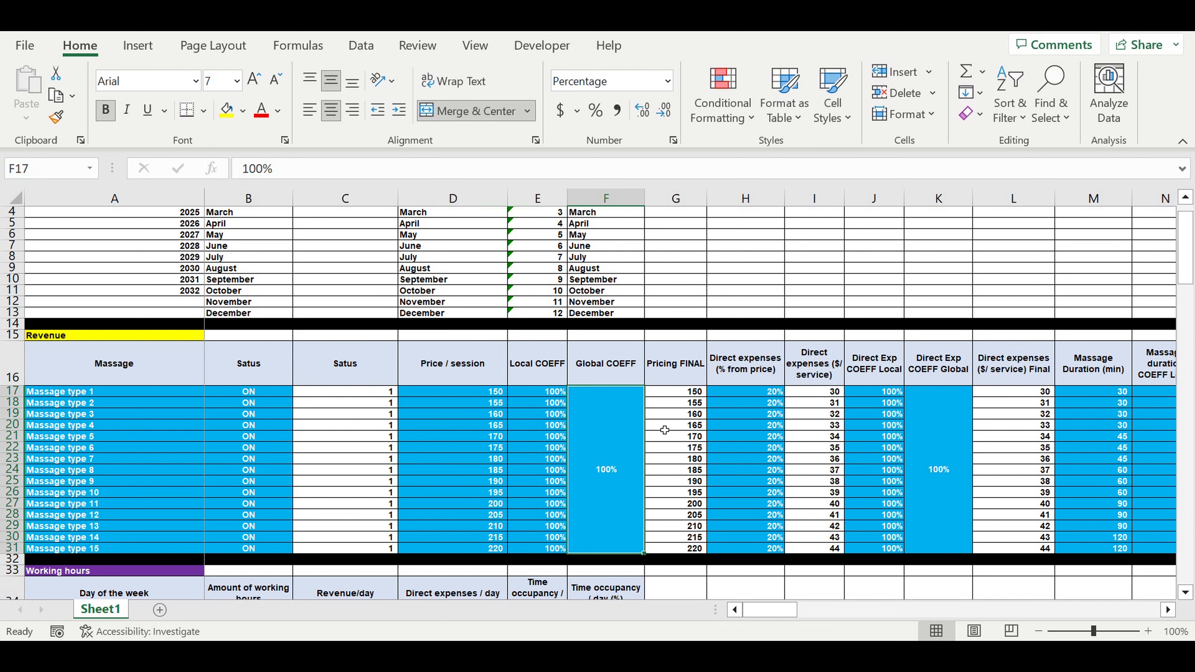
left_click_drag(771, 399, 773, 550)
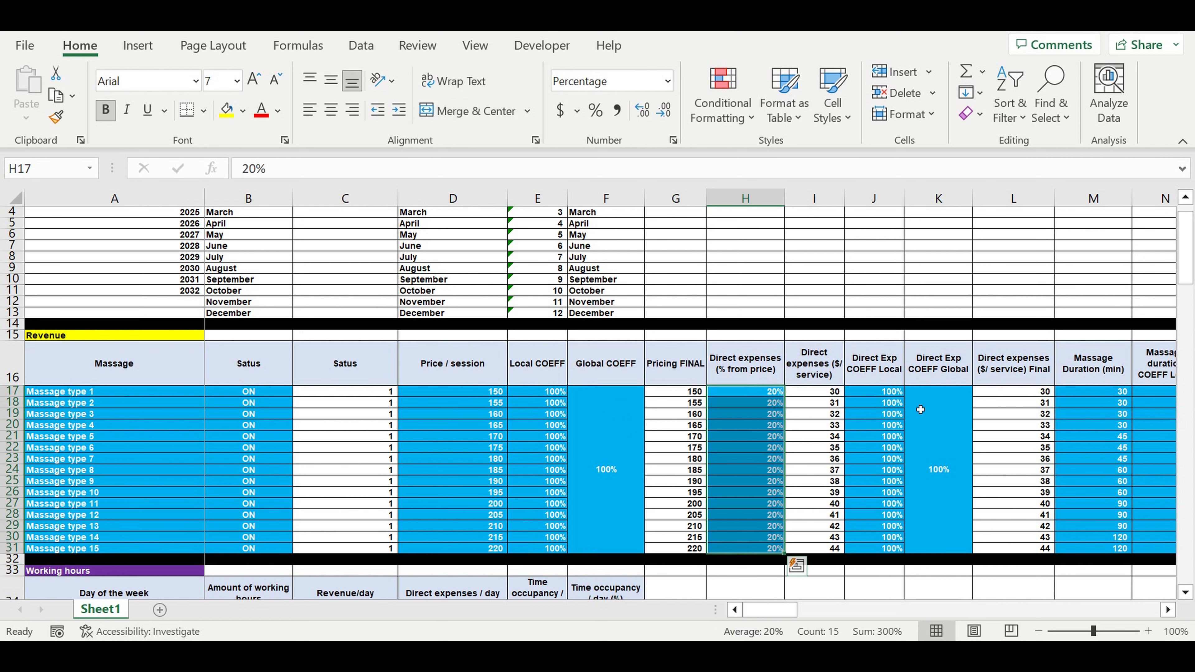
left_click_drag(901, 398, 919, 469)
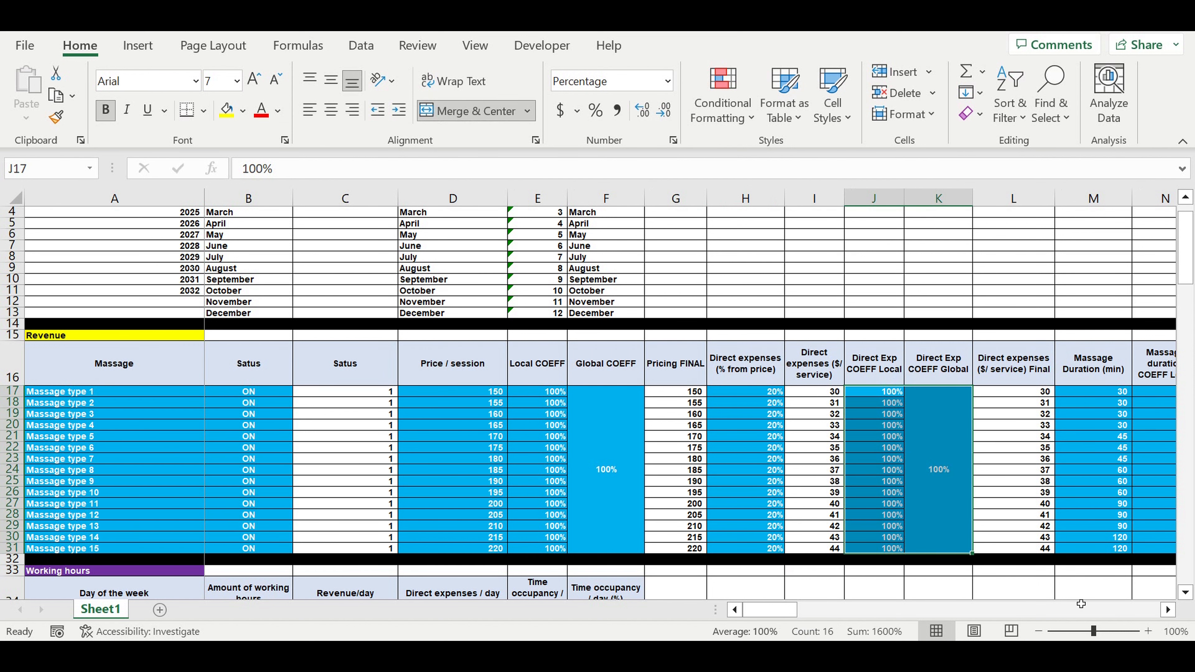
Examine the massage duration in minutes and its local and global coefficients for the 15 massage types.
left_click(1168, 609)
left_click(1168, 610)
left_click(1167, 609)
scroll(1061, 532, "right", 1)
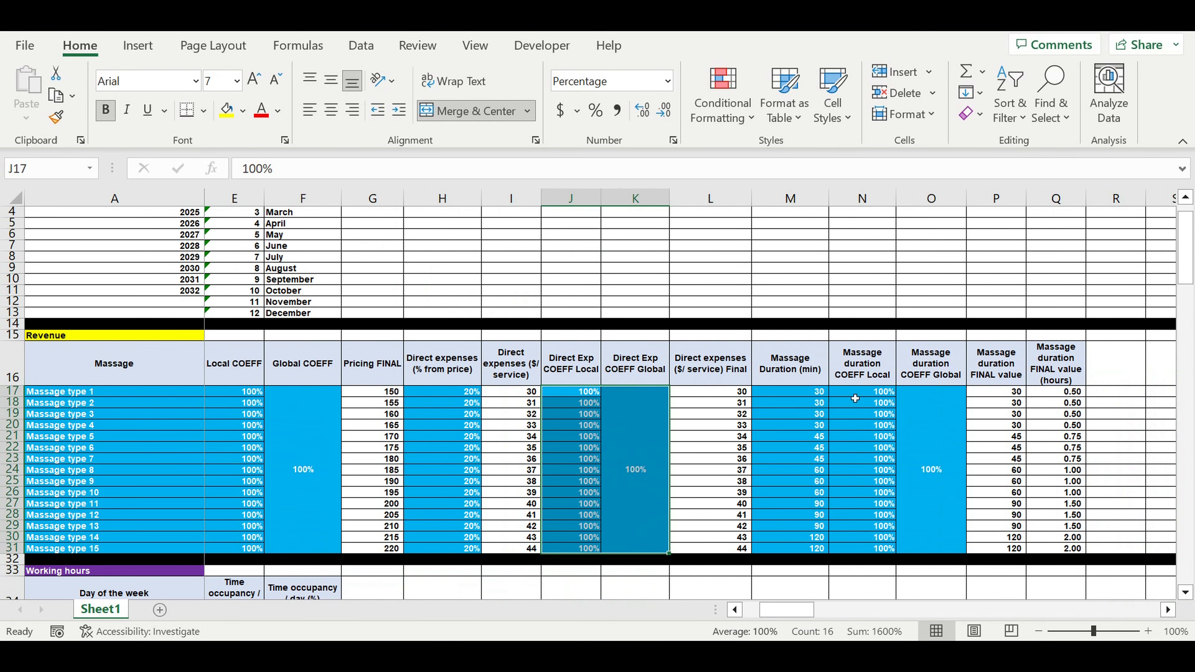
left_click_drag(812, 395, 911, 528)
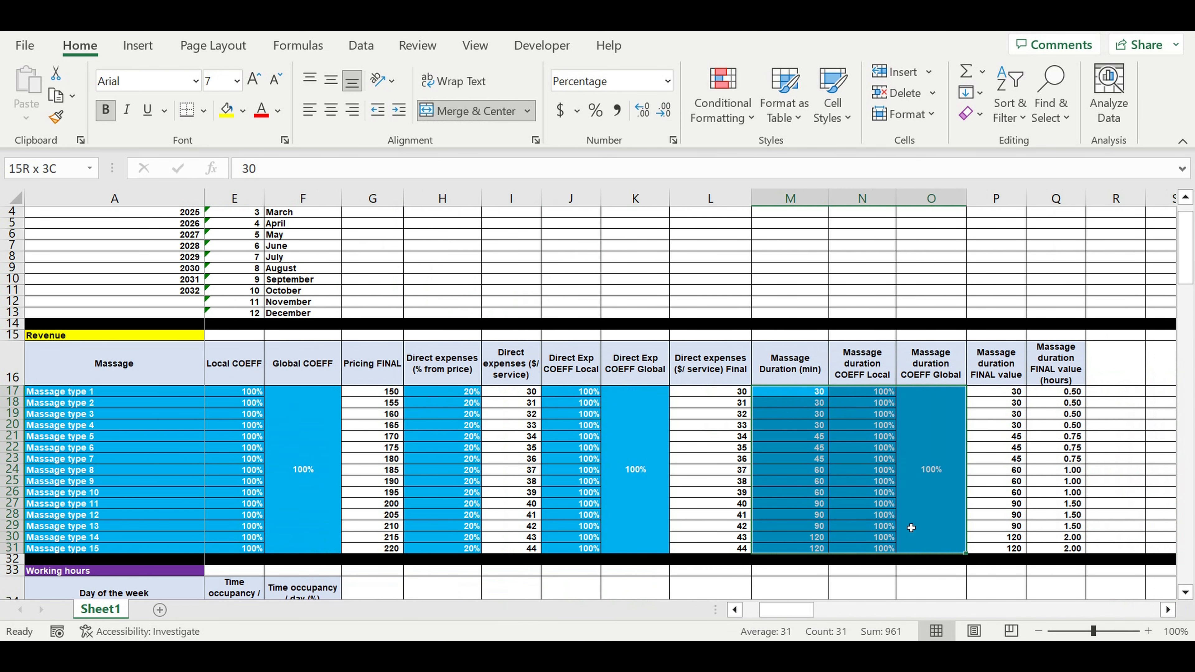
left_click(99, 393)
left_click_drag(105, 432, 109, 549)
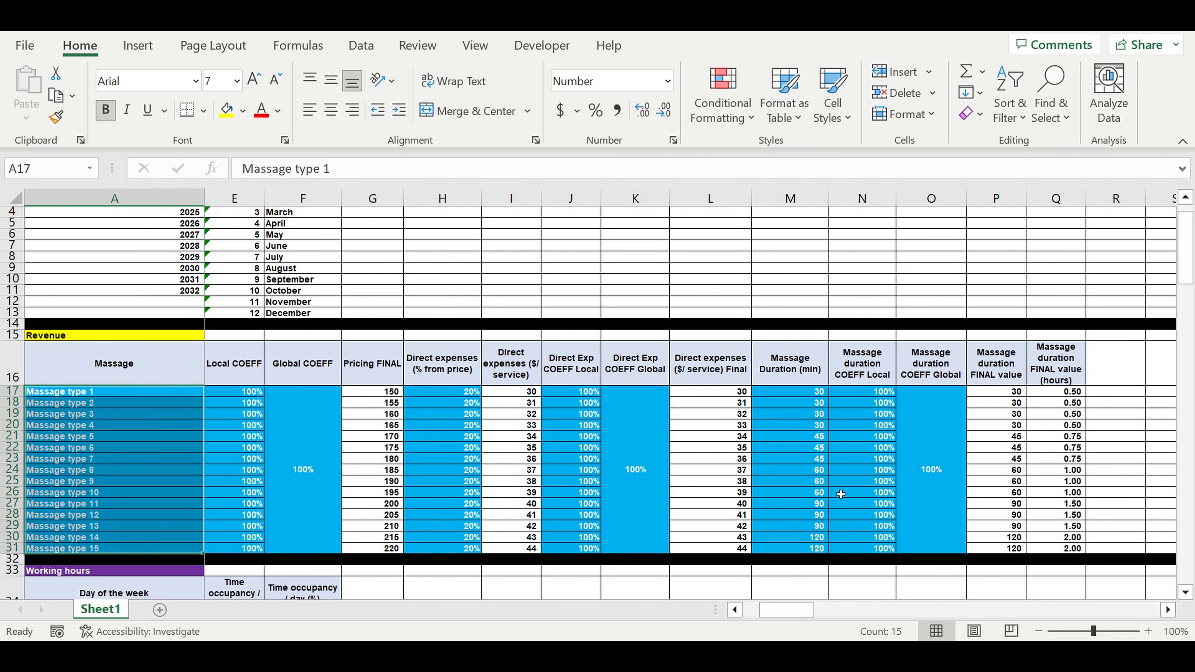
left_click_drag(870, 392, 873, 514)
left_click(930, 454)
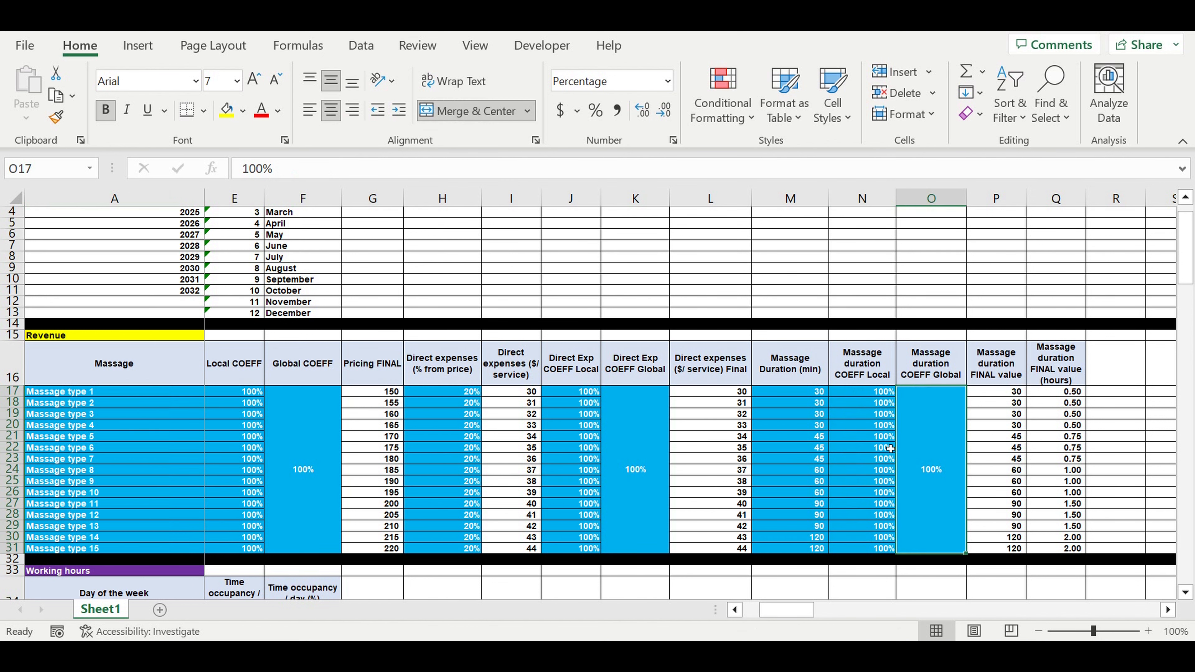
Examine the amount of working hours for each day from Monday to Sunday in the Working hours section.
left_click_drag(808, 606, 791, 608)
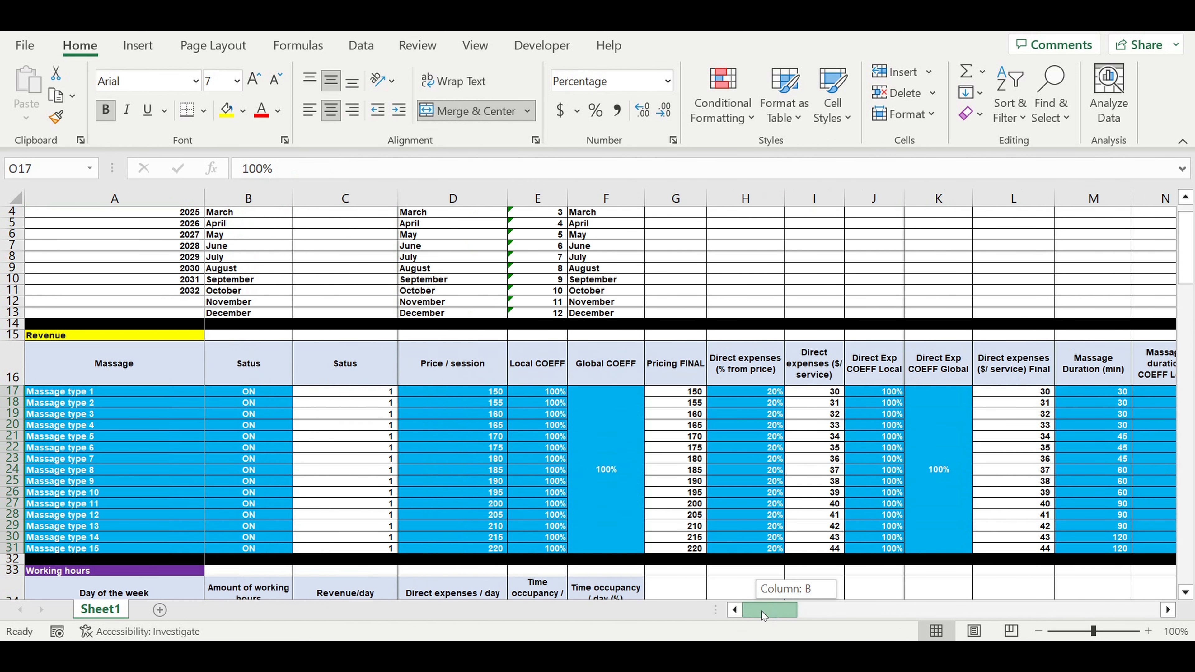
scroll(517, 436, "down", 3)
scroll(517, 436, "down", 1)
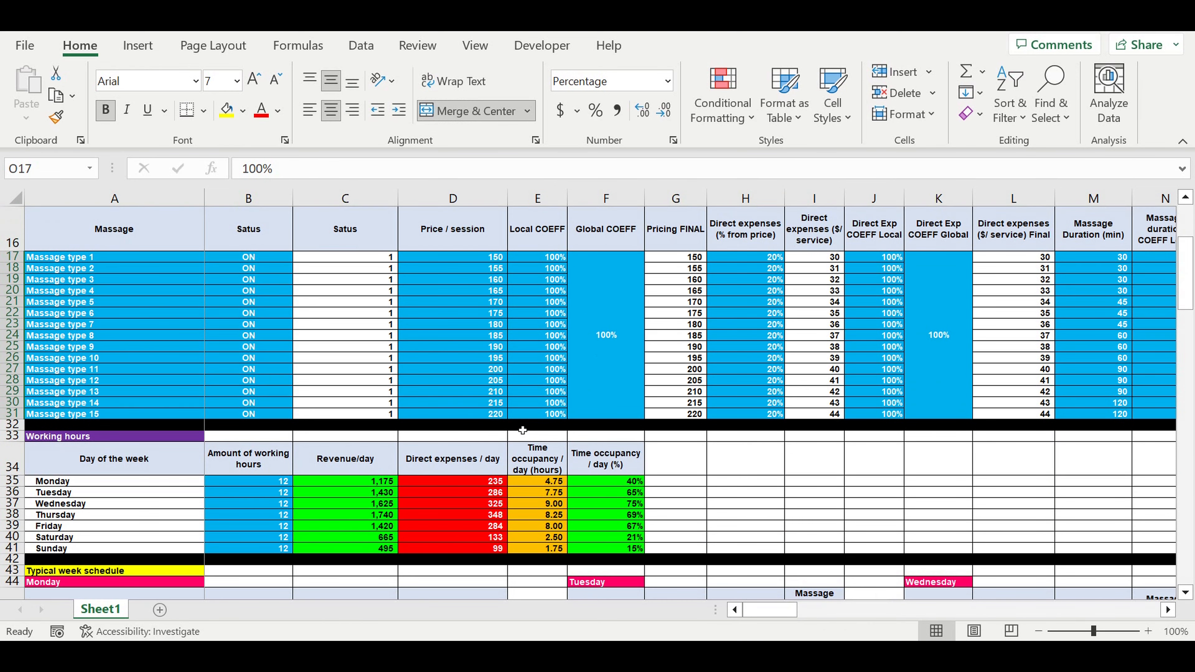
left_click(256, 495)
left_click_drag(257, 482, 253, 548)
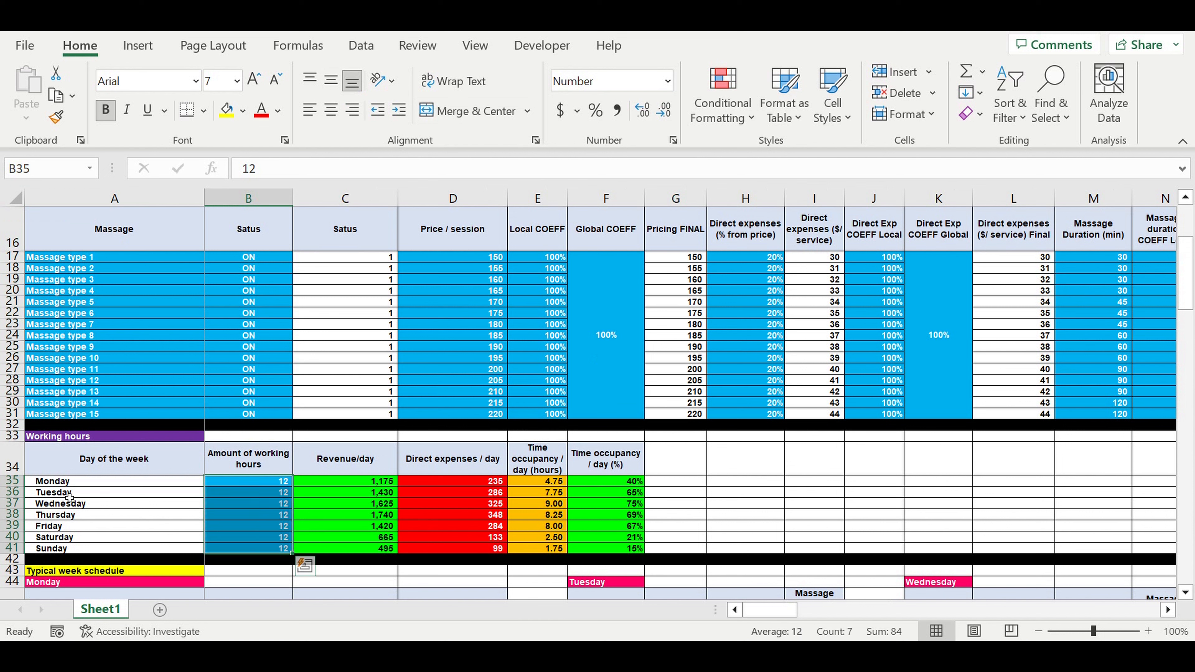
left_click(78, 486)
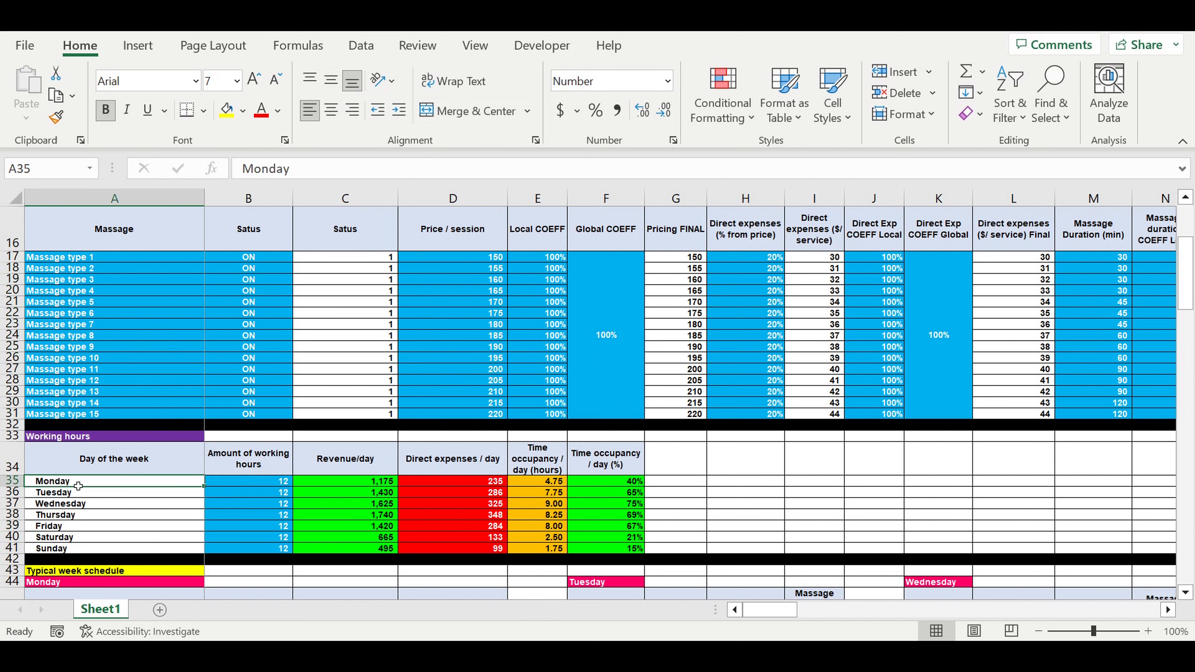
left_click(62, 549)
Examine the massages assigned to Monday in the Typical week schedule.
scroll(404, 487, "down", 3)
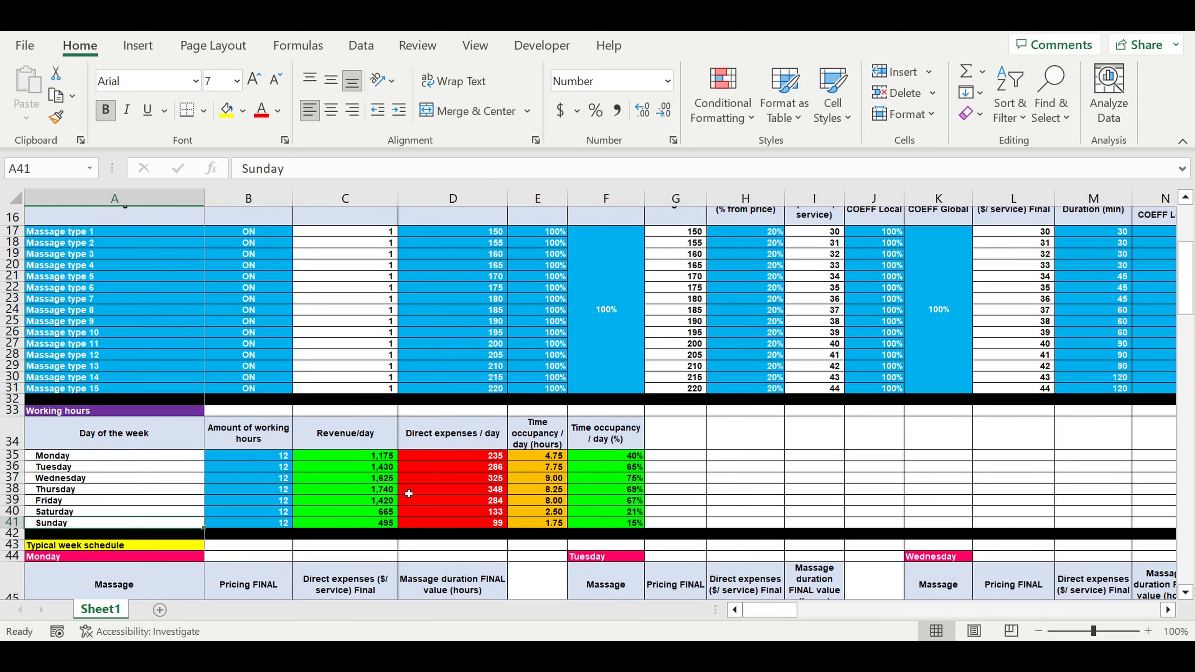
scroll(403, 486, "down", 3)
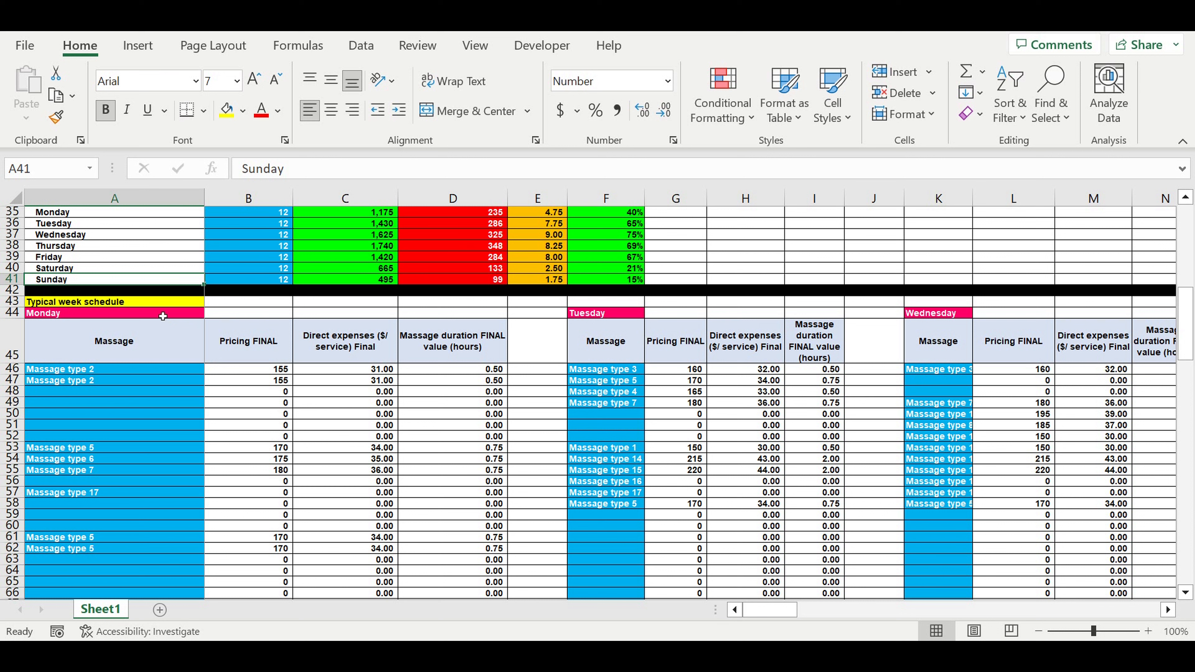
left_click(163, 314)
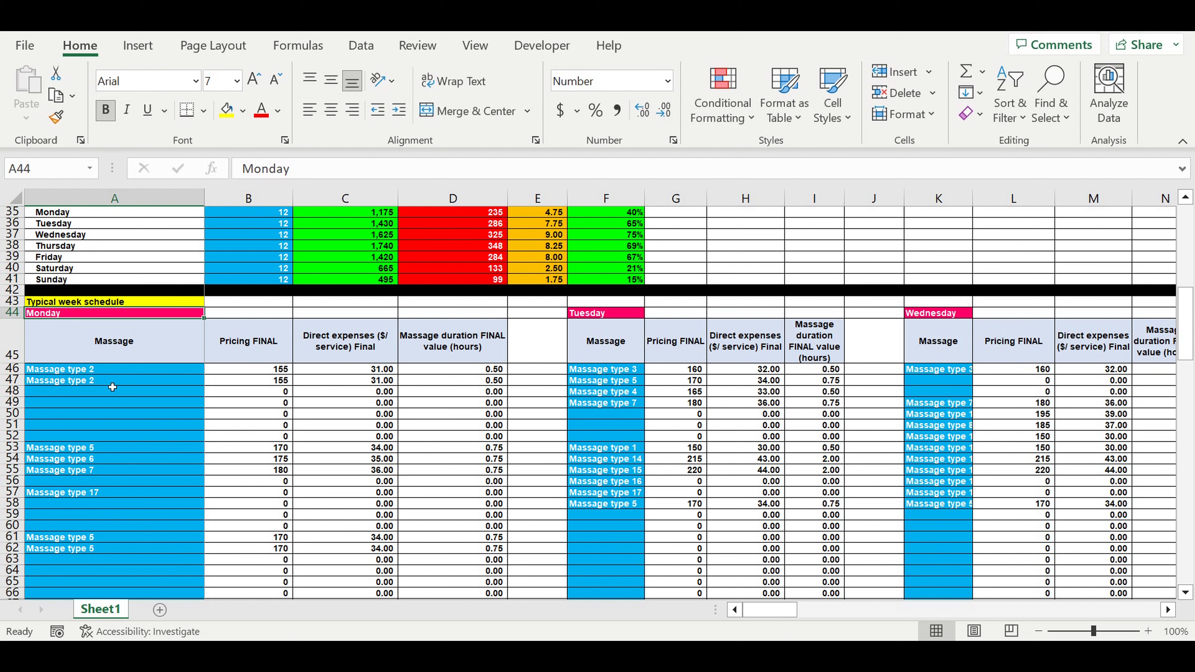
left_click(65, 373)
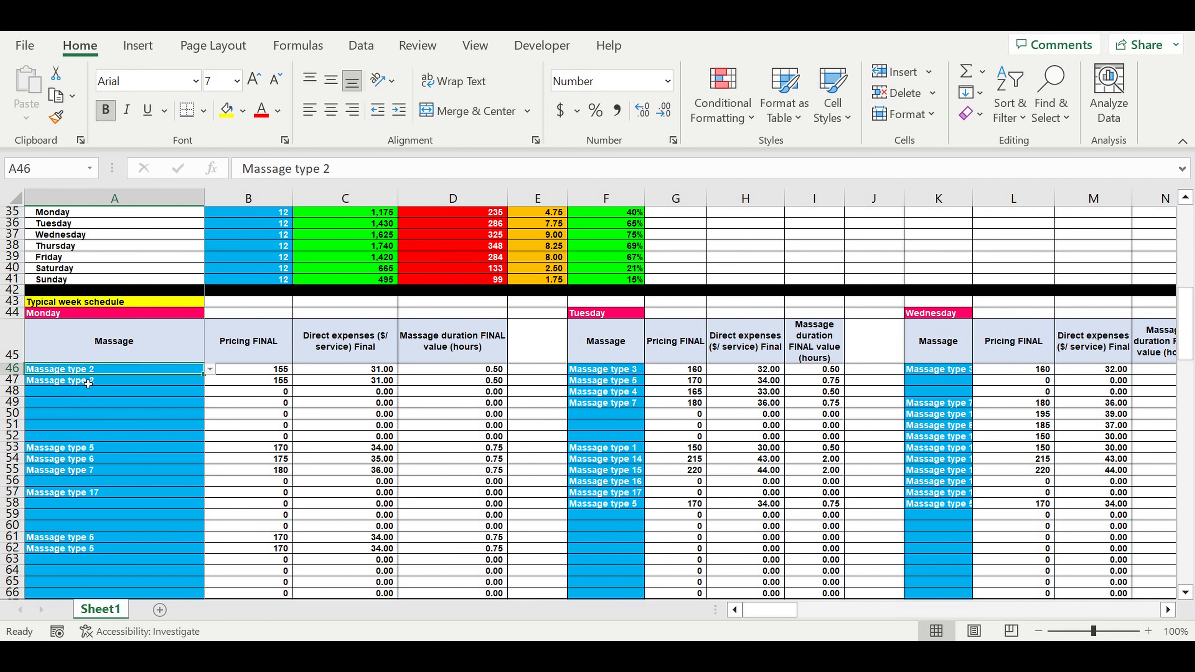
left_click(96, 391)
scroll(173, 407, "up", 2)
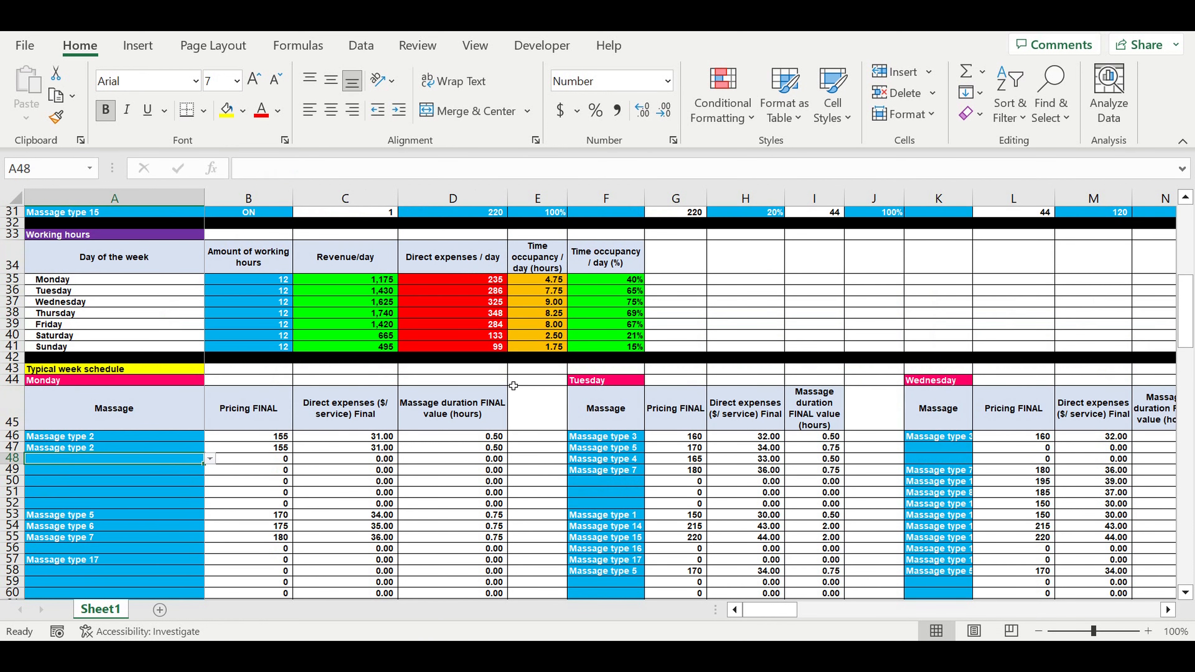
left_click_drag(109, 437, 80, 577)
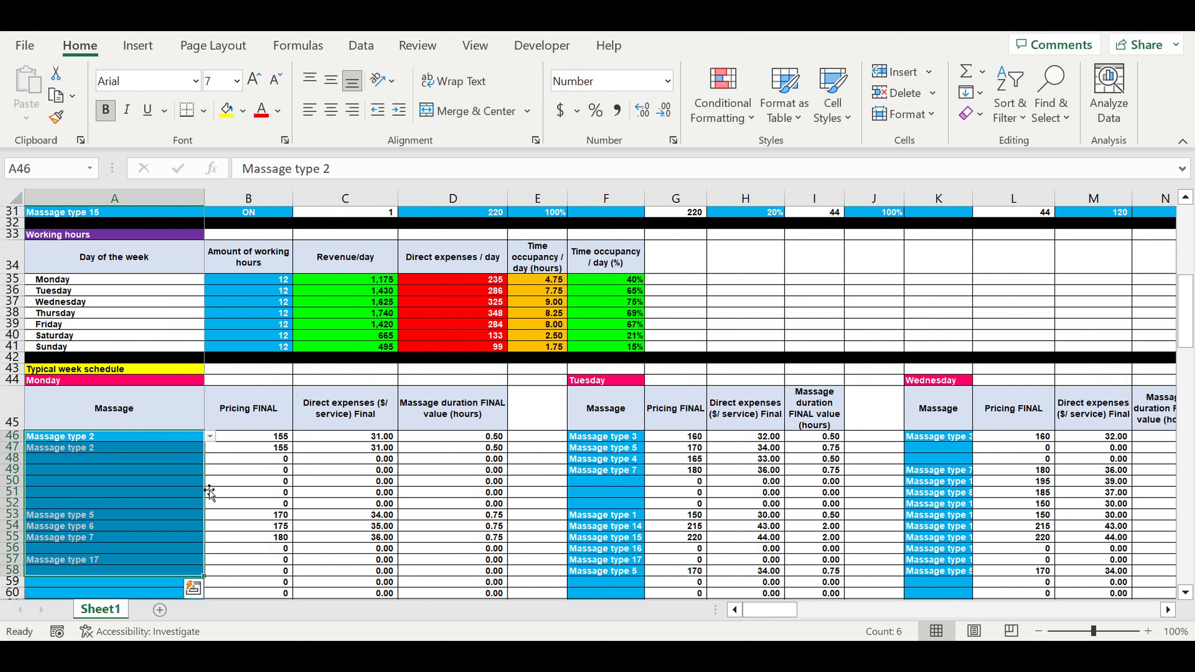
Inspect Monday's revenue, direct expenses, and time occupancy in hours and percent in the Working hours table.
left_click(371, 285)
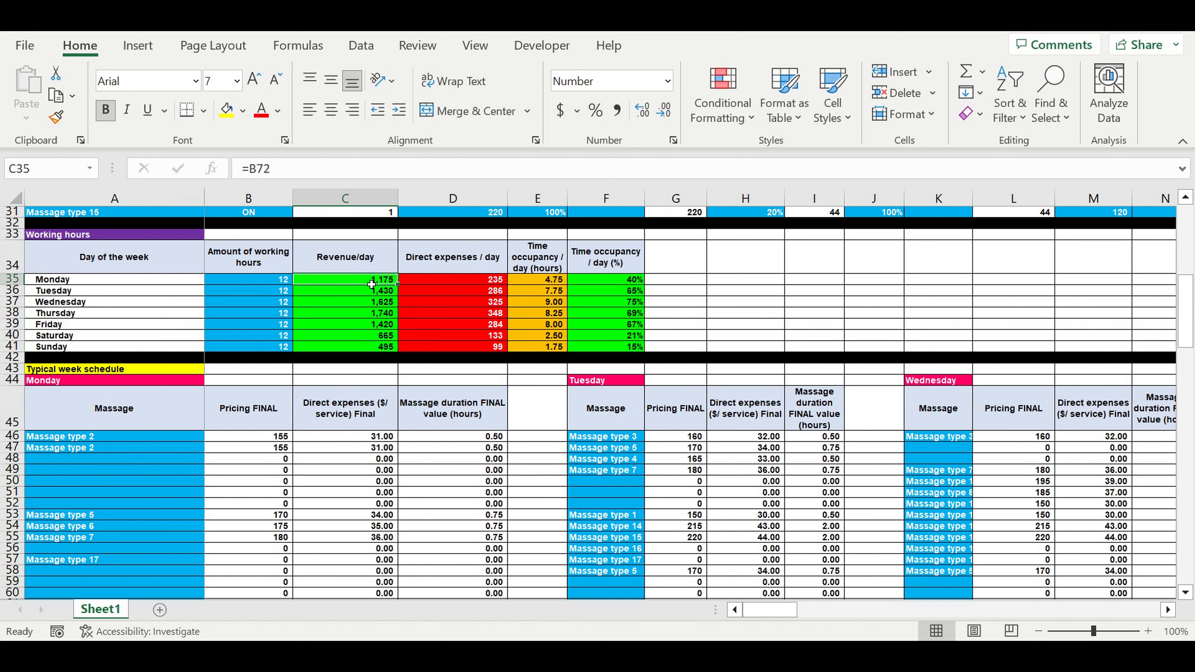
left_click(462, 282)
left_click(552, 284)
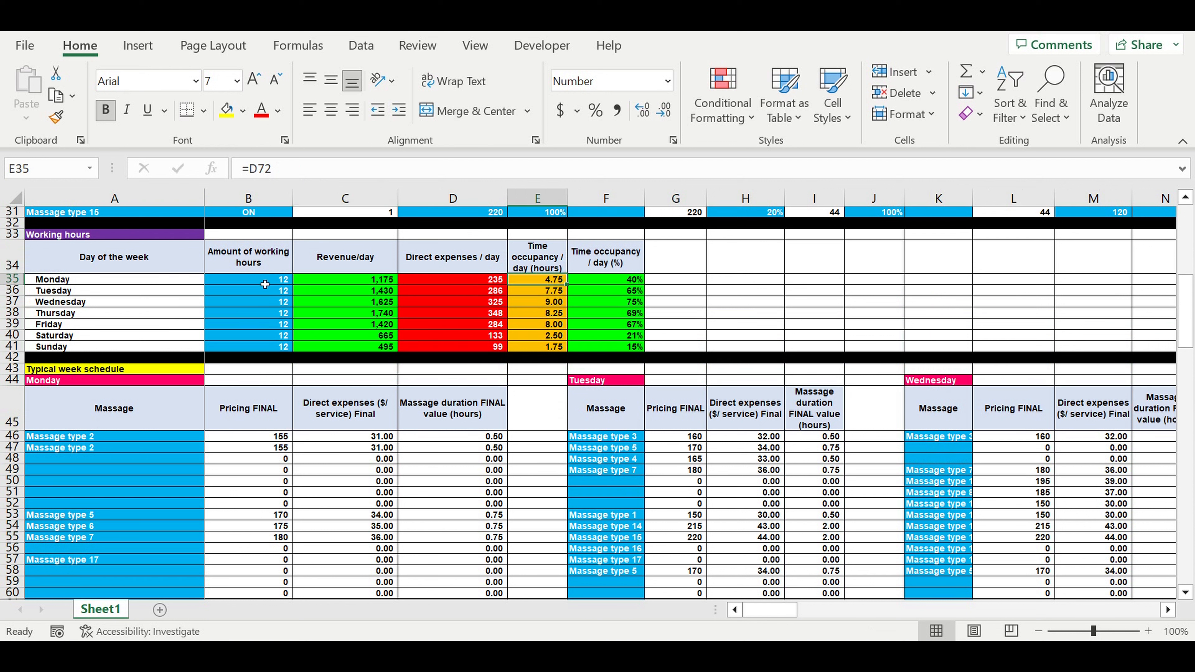
left_click(626, 285)
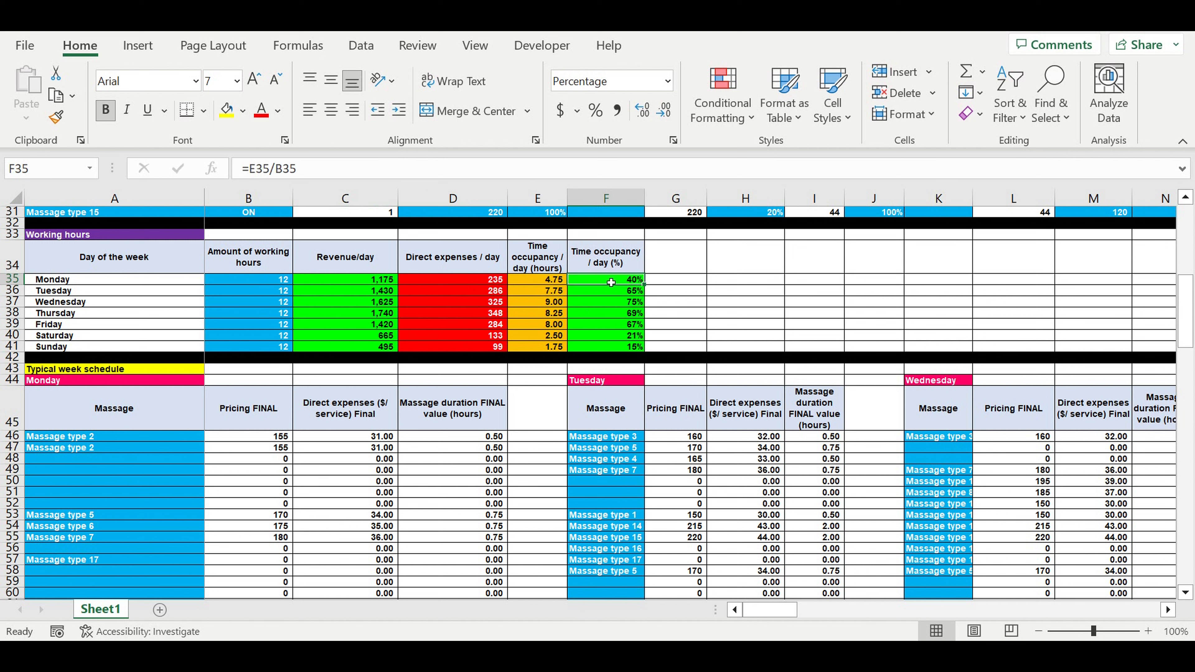
Assign Massage type 5 to Monday's schedule in cell A48 and check Monday's occupancy and revenue figures.
left_click(121, 461)
left_click(210, 461)
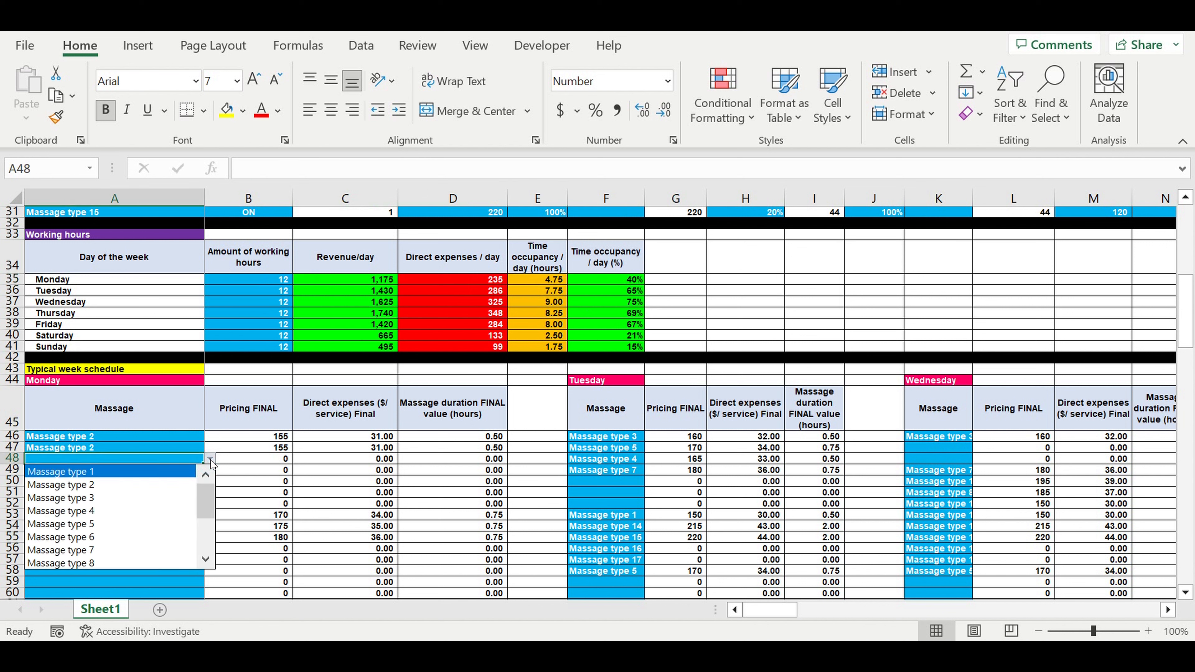
left_click(99, 525)
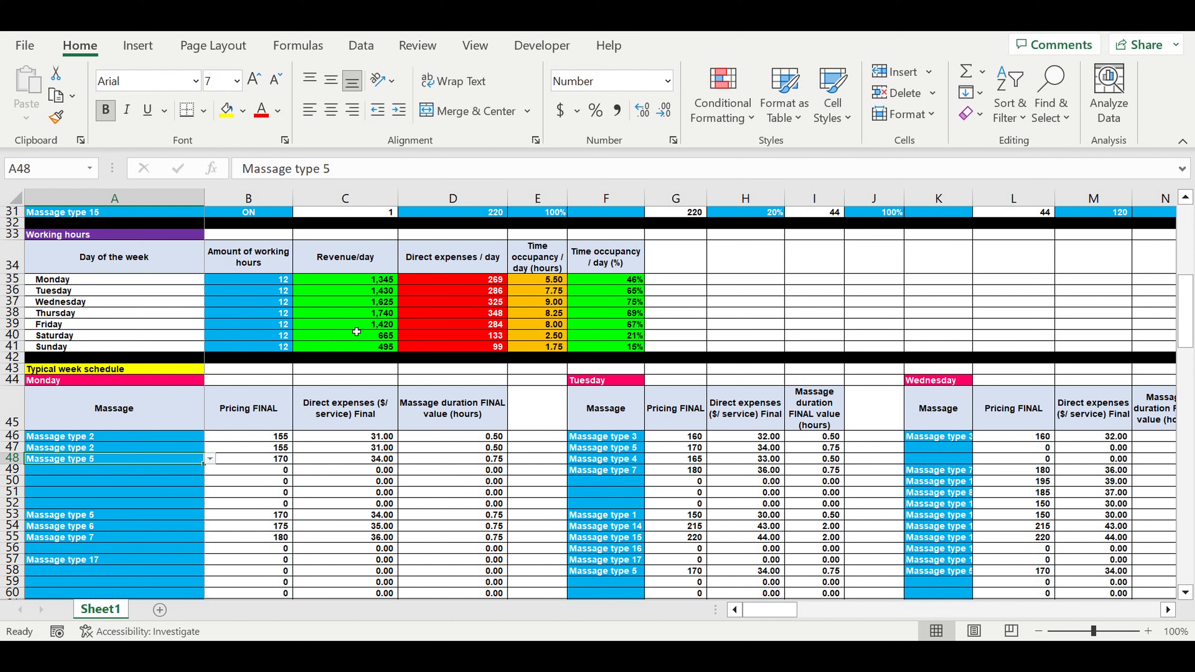
left_click(620, 282)
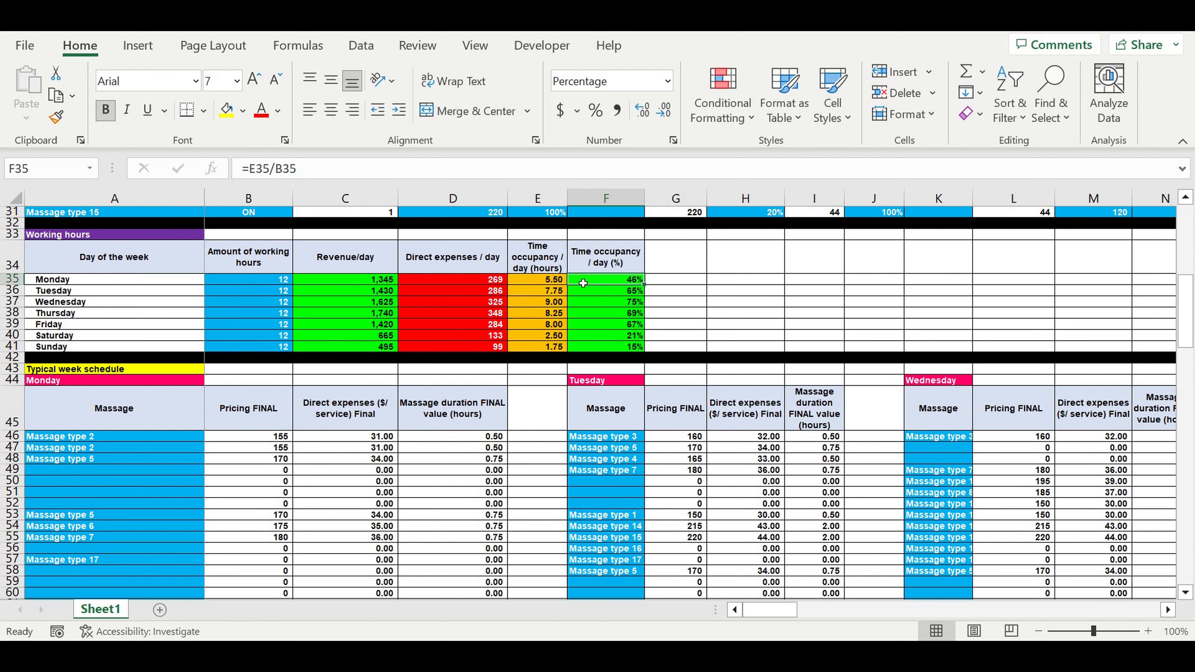
left_click(346, 283)
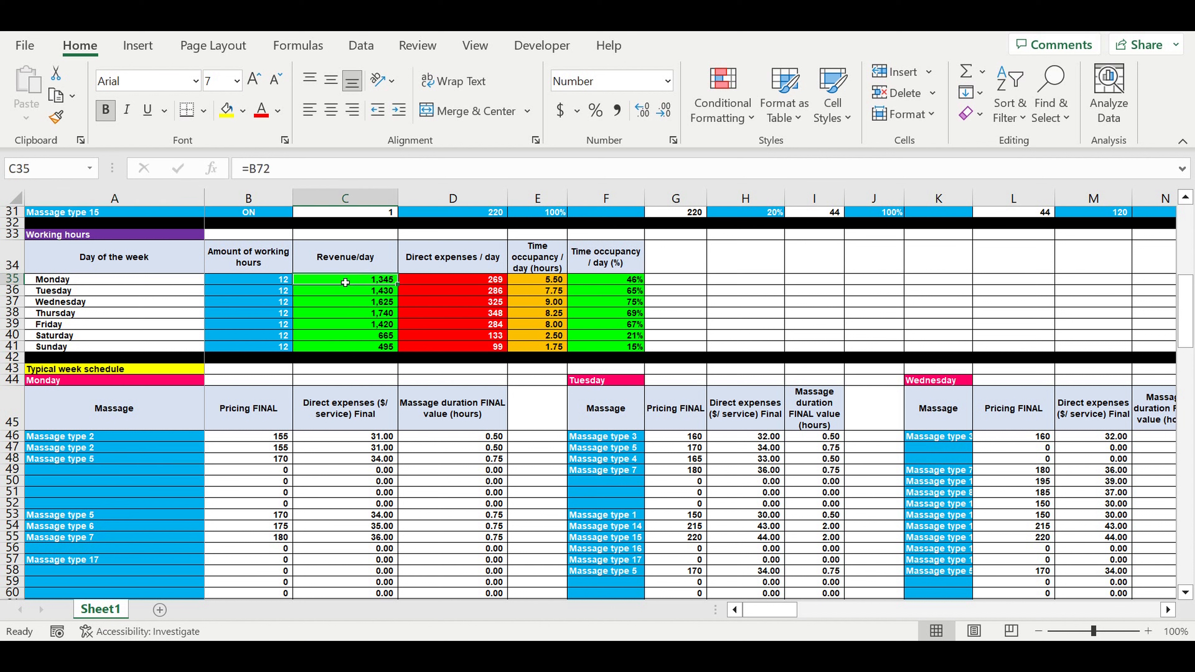
left_click(545, 284)
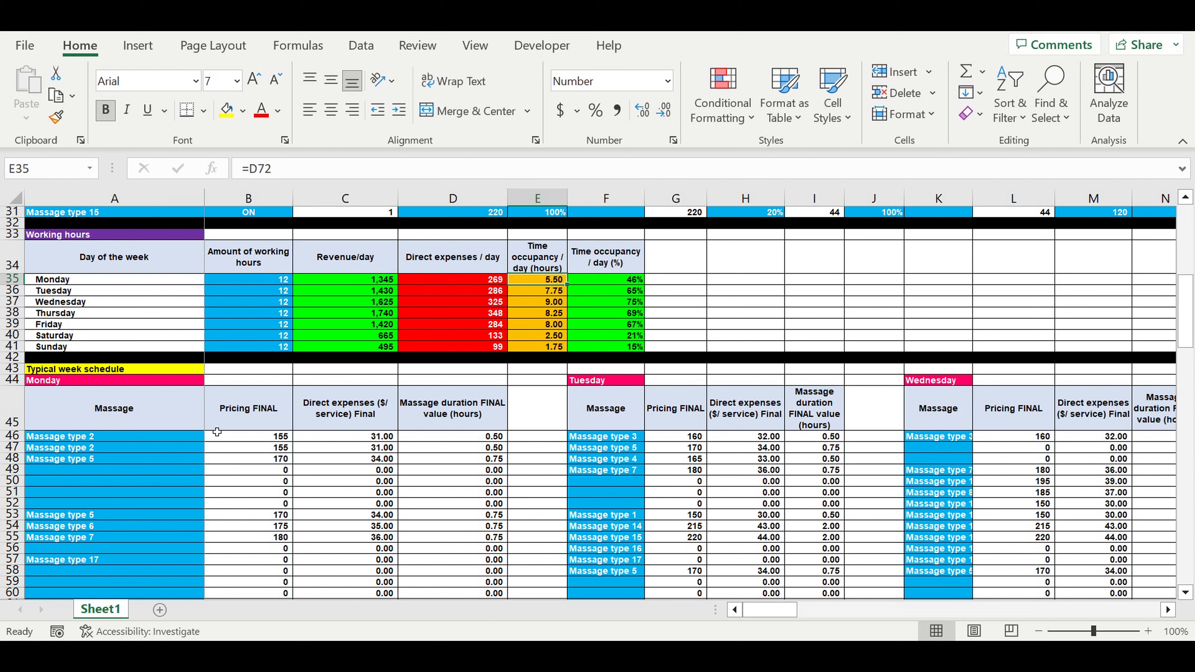
Assign Massage type 6 to Monday's schedule in cell A49.
left_click(101, 469)
left_click(210, 470)
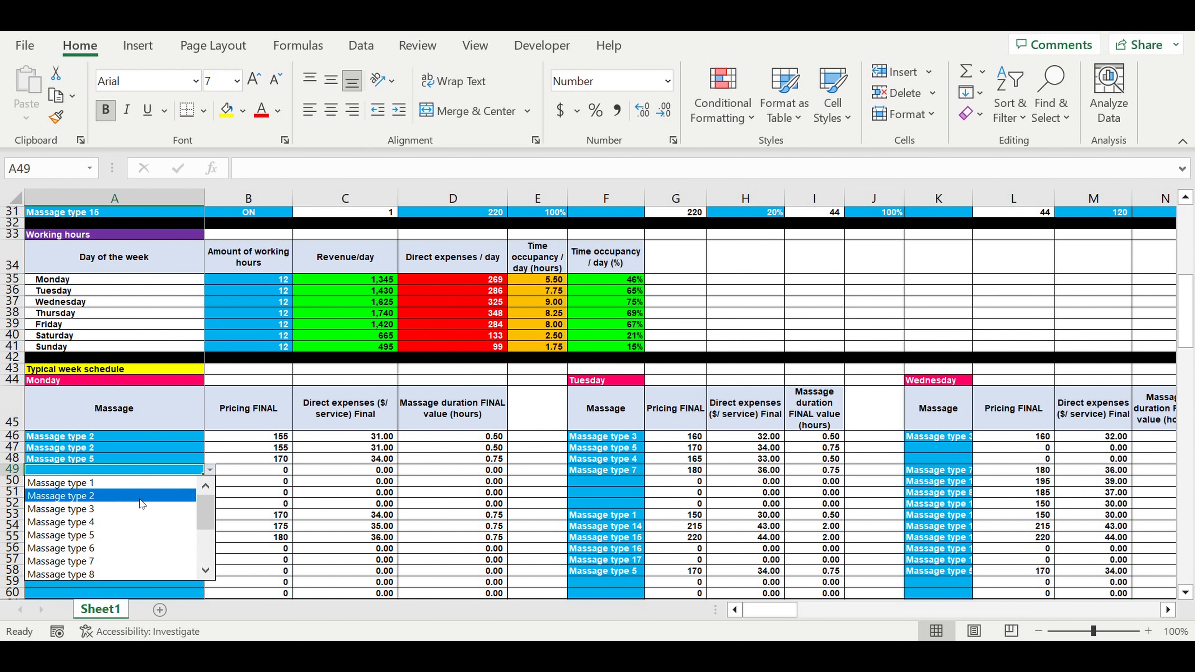
left_click(141, 548)
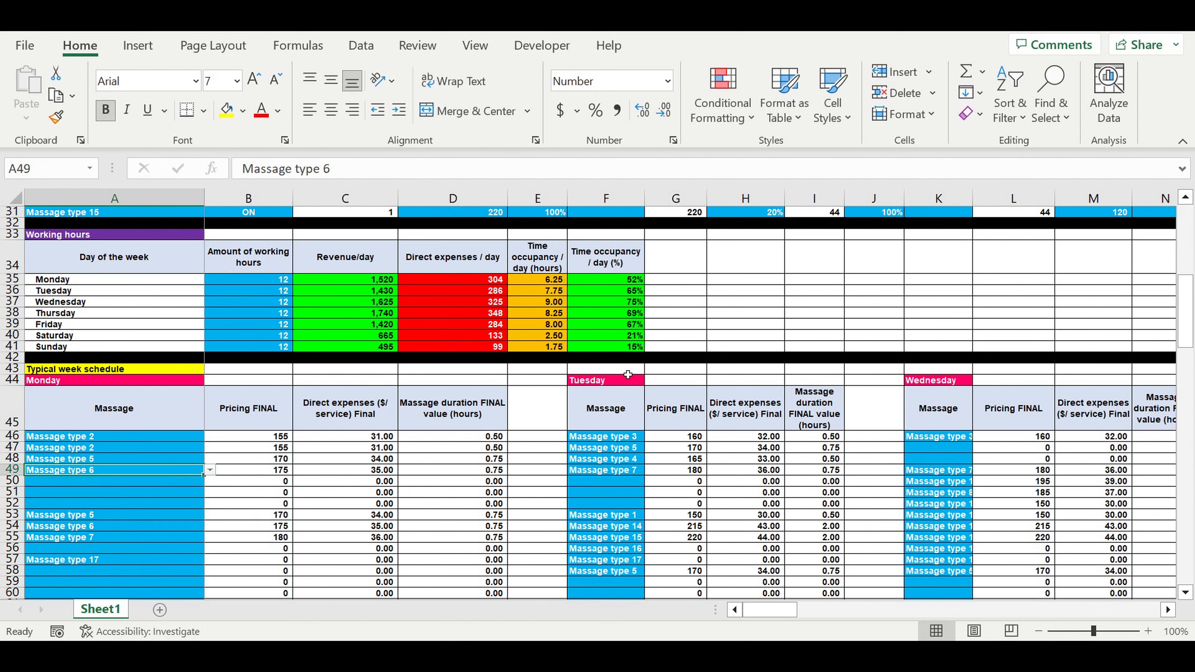
Review Monday's figures and the whole week's revenue, direct expenses and time occupancy in the Working hours table.
left_click(631, 266)
left_click(544, 281)
left_click(447, 283)
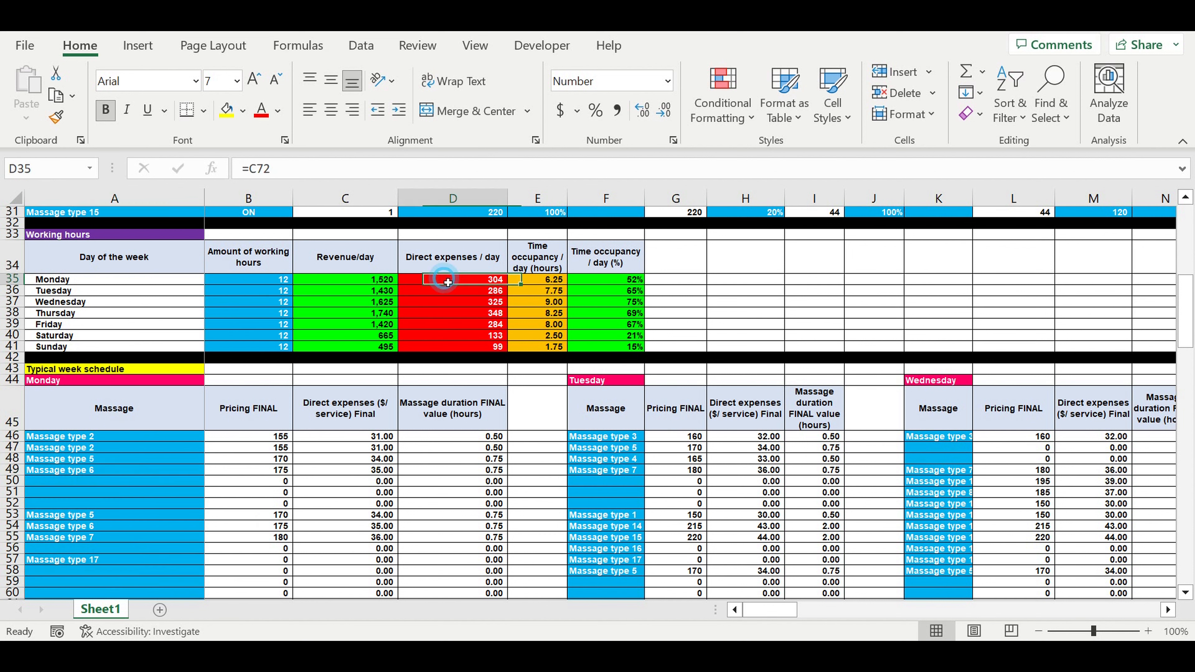
left_click_drag(334, 282, 588, 348)
Examine the Typical year day counts and the monthly step 1 revenues and direct expenses.
scroll(450, 481, "down", 6)
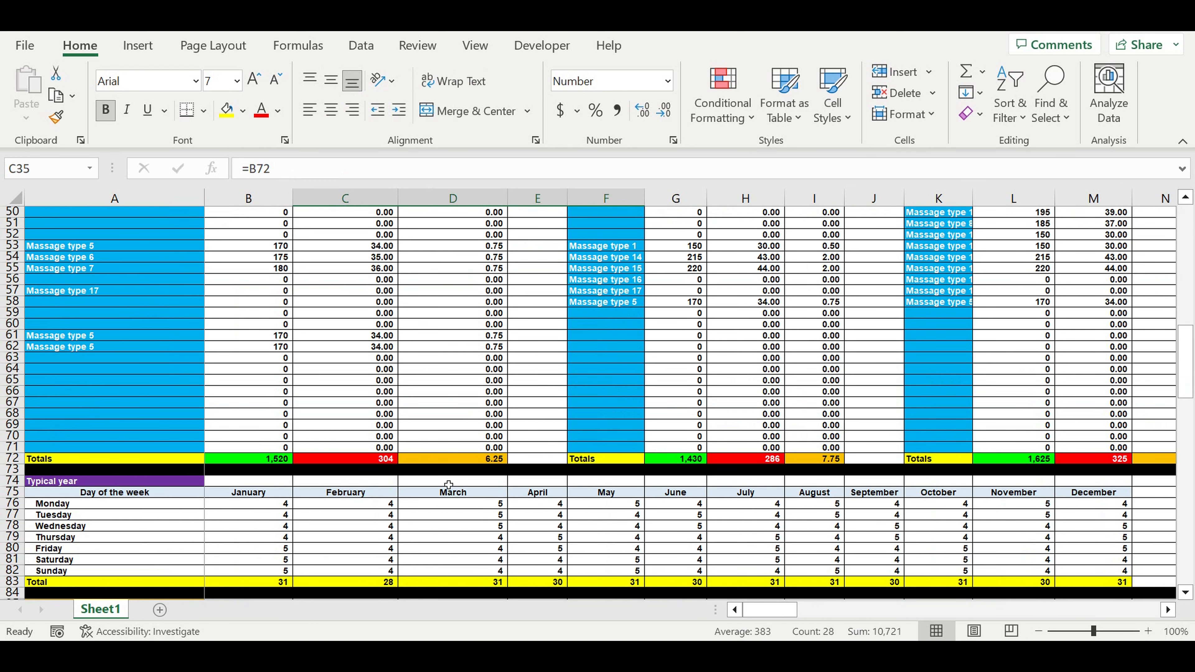
scroll(449, 485, "down", 9)
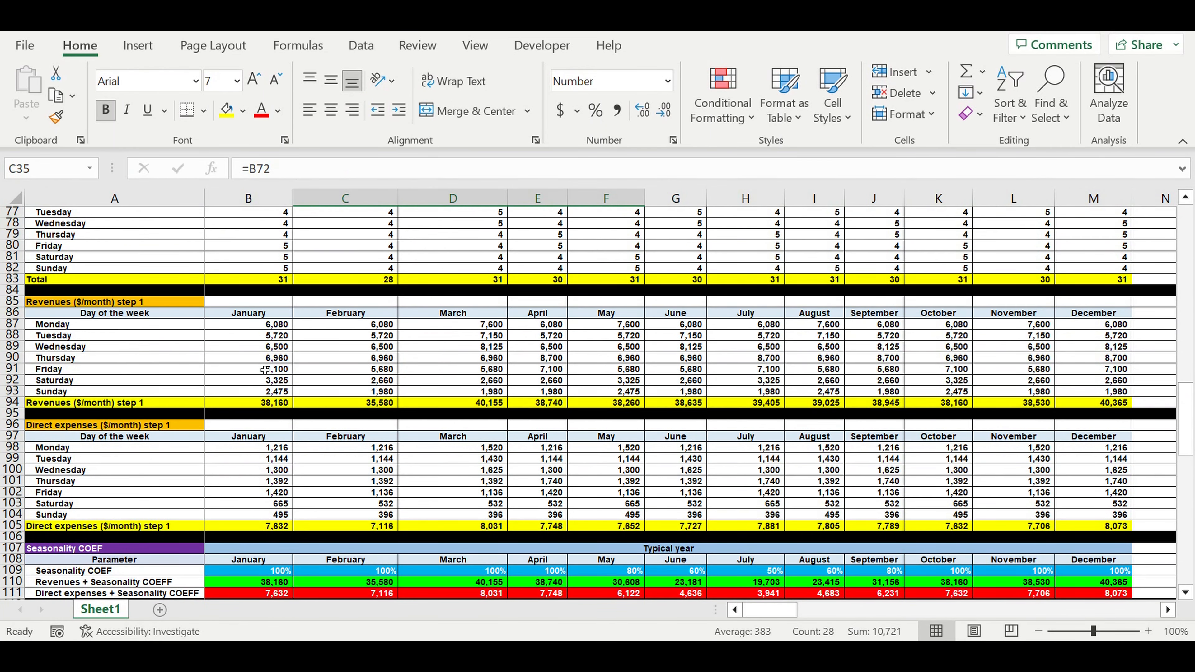
scroll(430, 430, "down", 1)
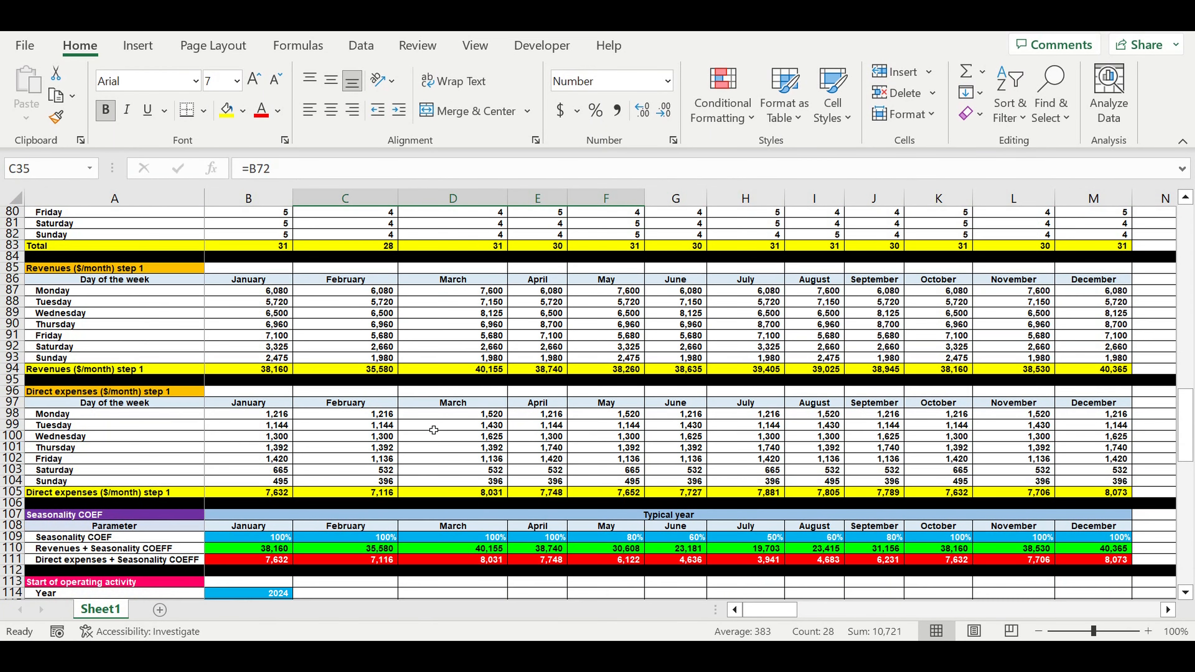
Inspect the seasonality-adjusted revenues and the Seasonality COEF row, focusing on May through September.
left_click_drag(267, 549, 470, 548)
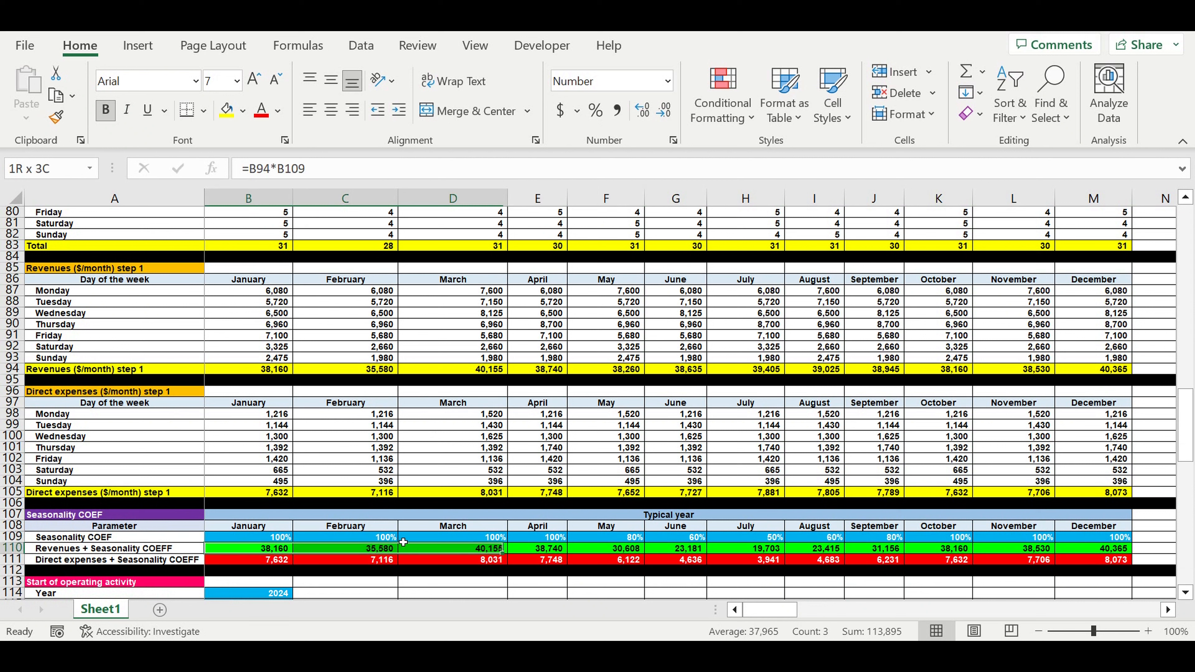
left_click(274, 538)
left_click_drag(274, 541, 1084, 541)
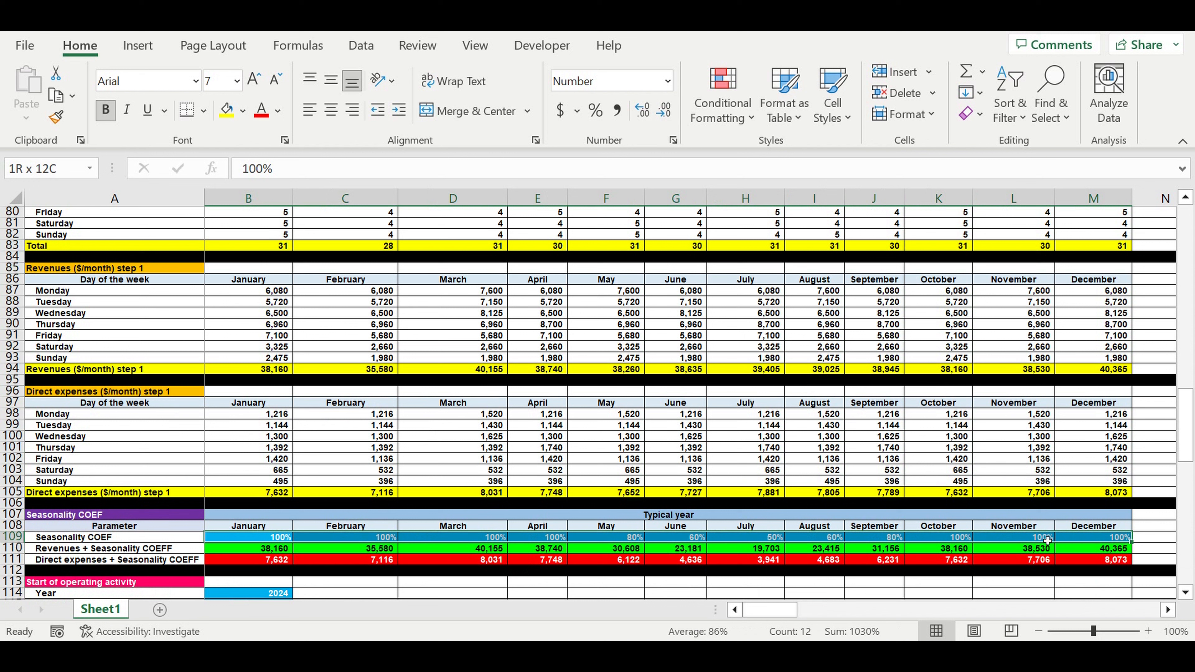
left_click_drag(602, 541, 864, 544)
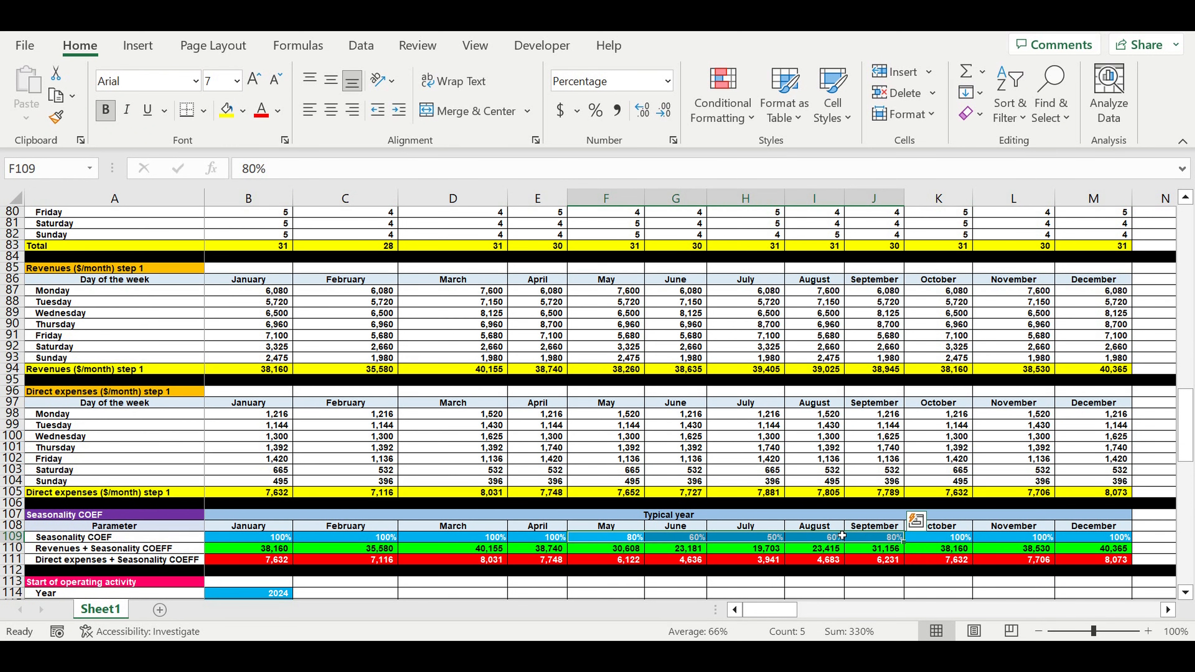
Inspect the Reaching target values step by step percentages across all 13 months and the revenue and expense sections beneath them.
scroll(838, 537, "down", 4)
scroll(296, 432, "down", 4)
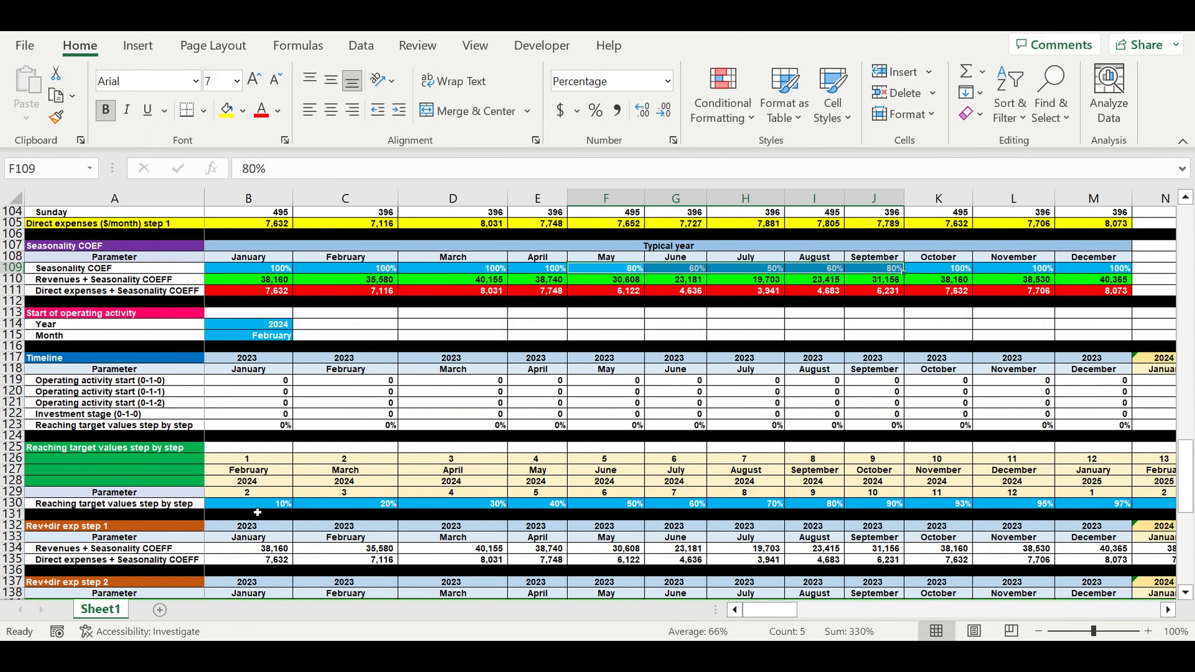
left_click_drag(256, 510, 969, 508)
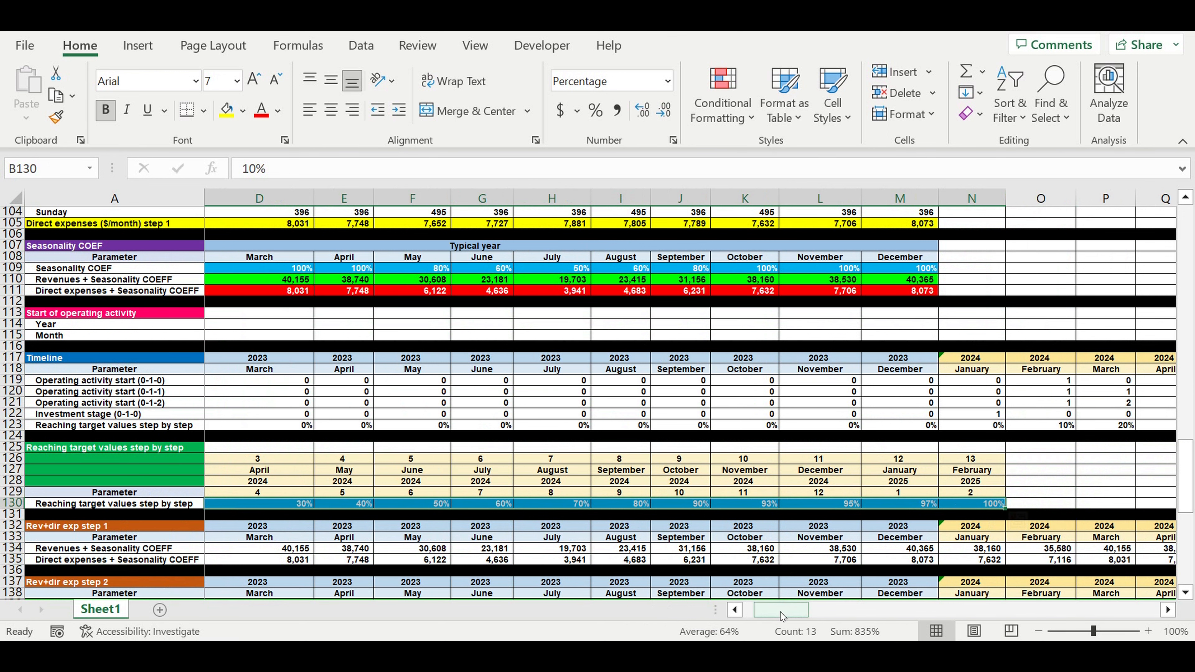
left_click_drag(780, 616, 770, 615)
scroll(605, 513, "down", 6)
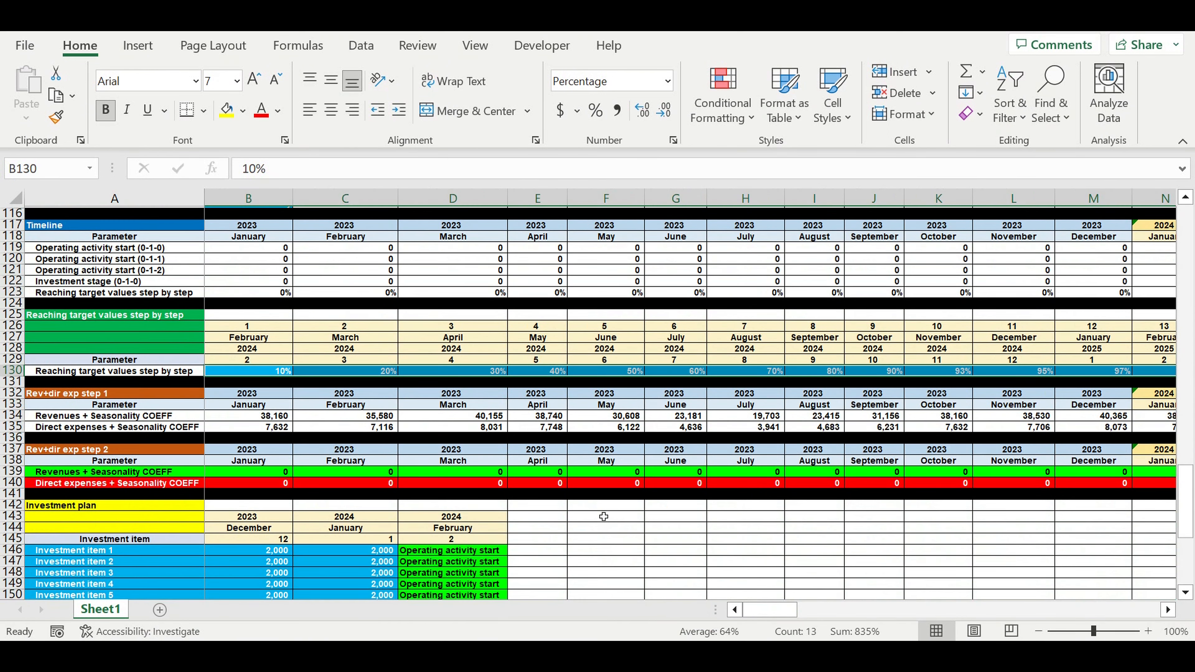
scroll(606, 512, "up", 2)
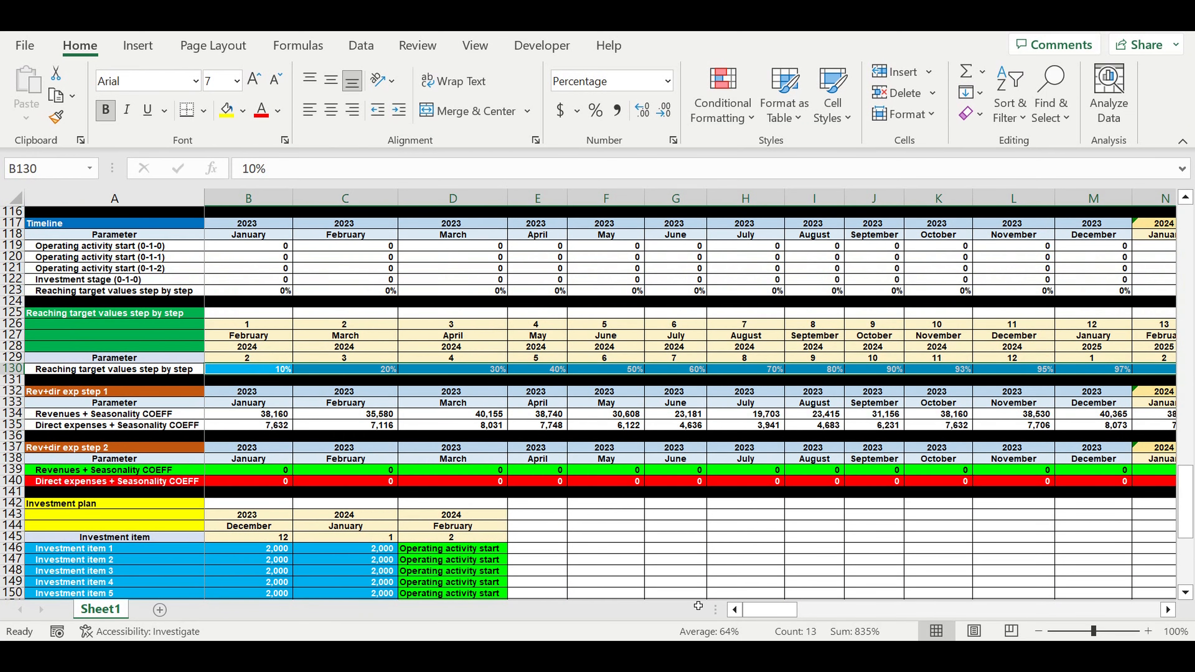
scroll(442, 407, "down", 2)
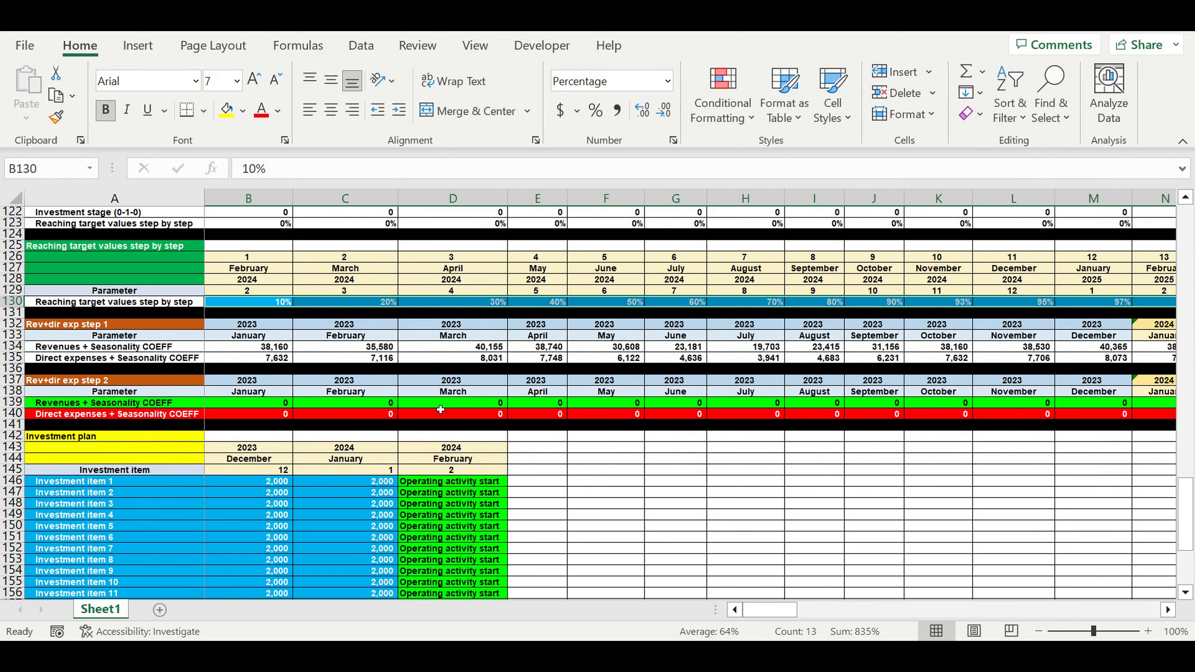
Set the start of operating activity to year 2023 and month May.
scroll(439, 406, "up", 7)
left_click(261, 359)
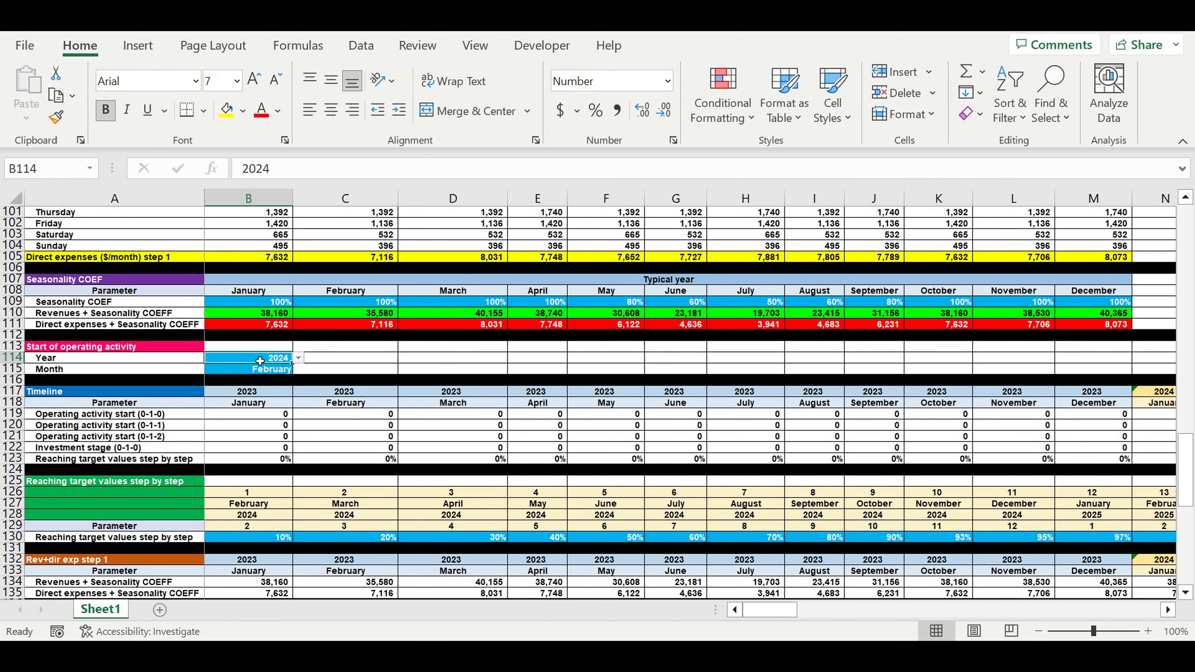
left_click(299, 359)
left_click(294, 374)
left_click(294, 374)
left_click(282, 385)
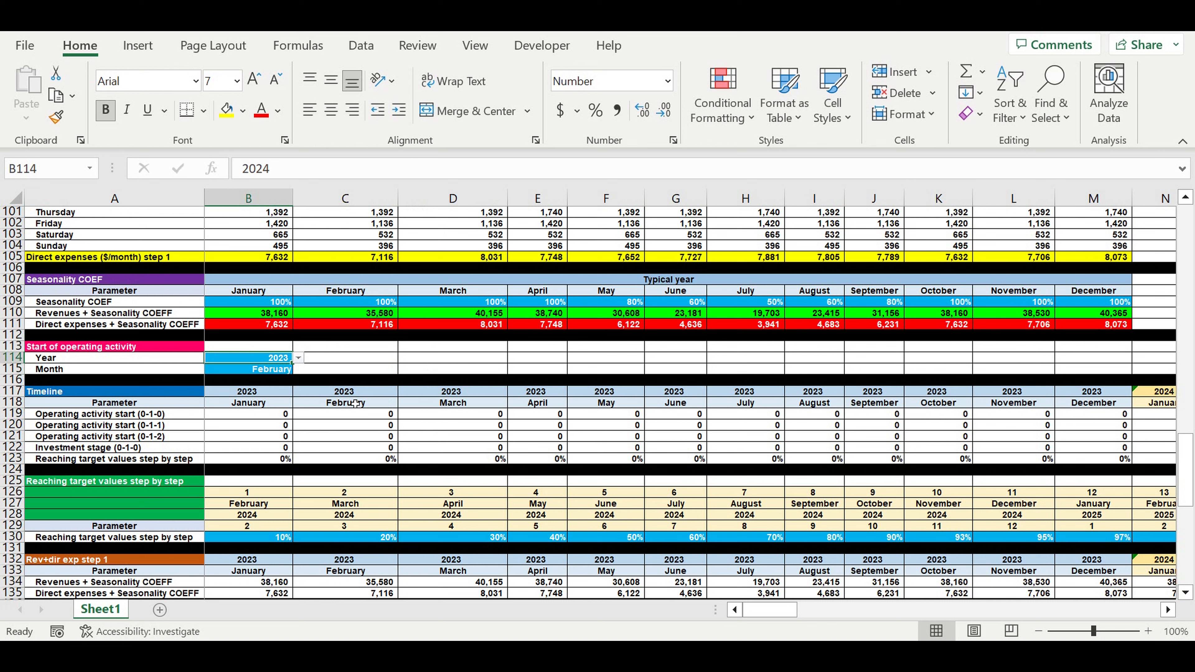
left_click(287, 371)
left_click(298, 369)
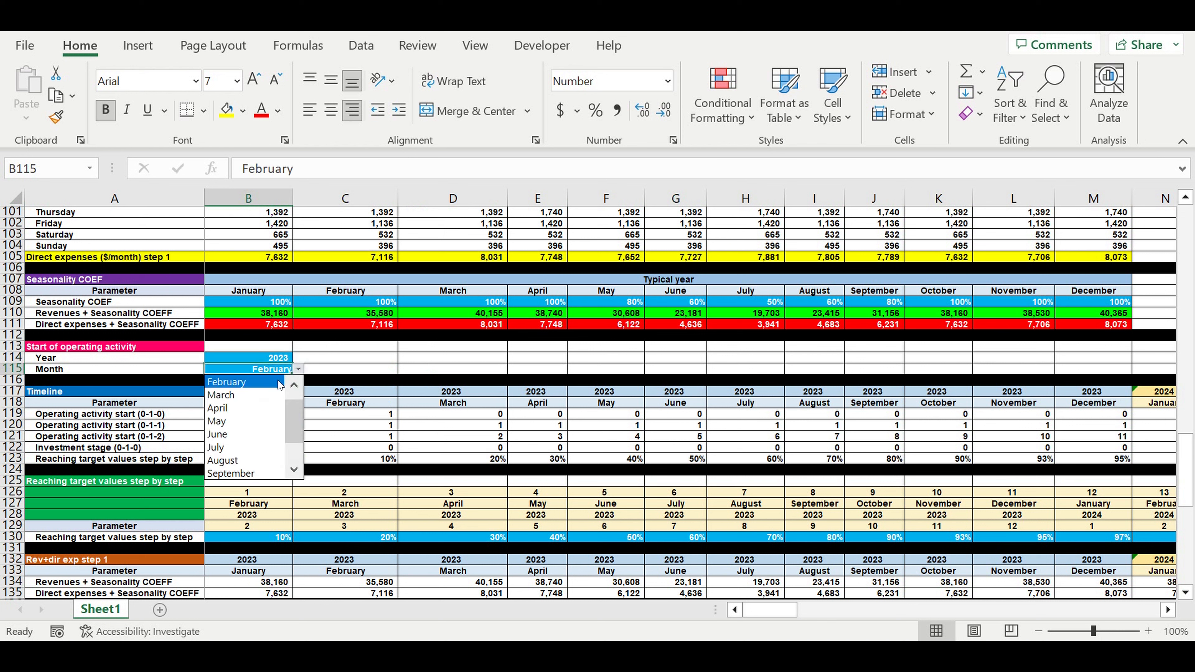
left_click(242, 426)
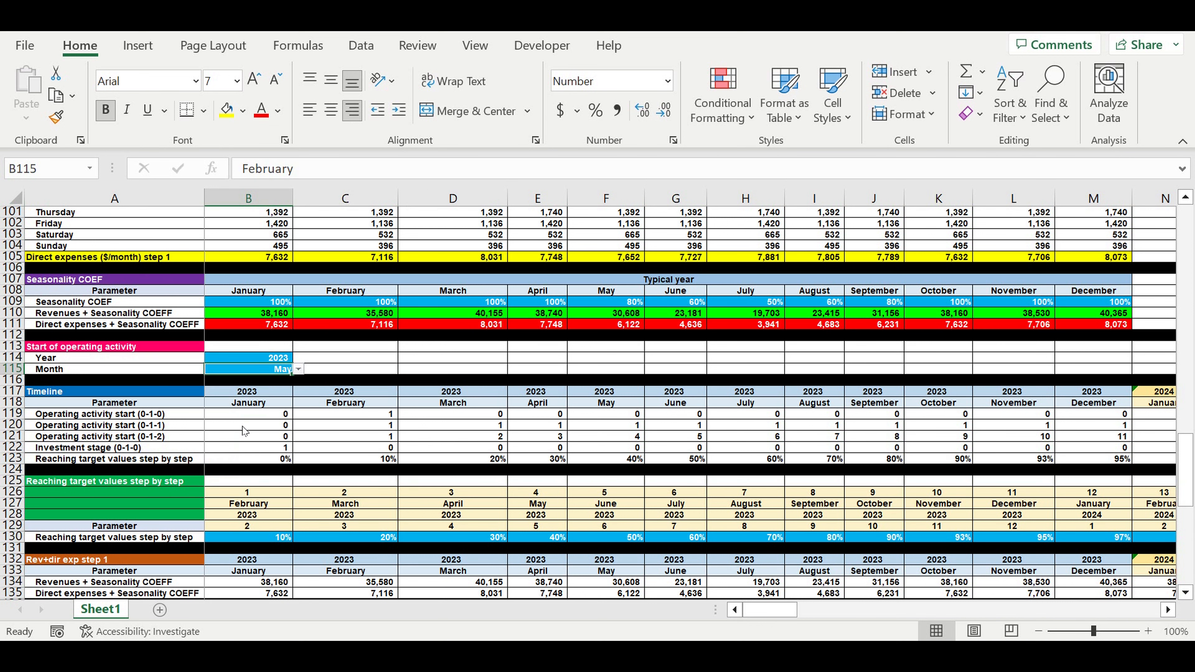
Check the Timeline and the Reaching target values step by step row against the new operating start date.
scroll(507, 481, "down", 1)
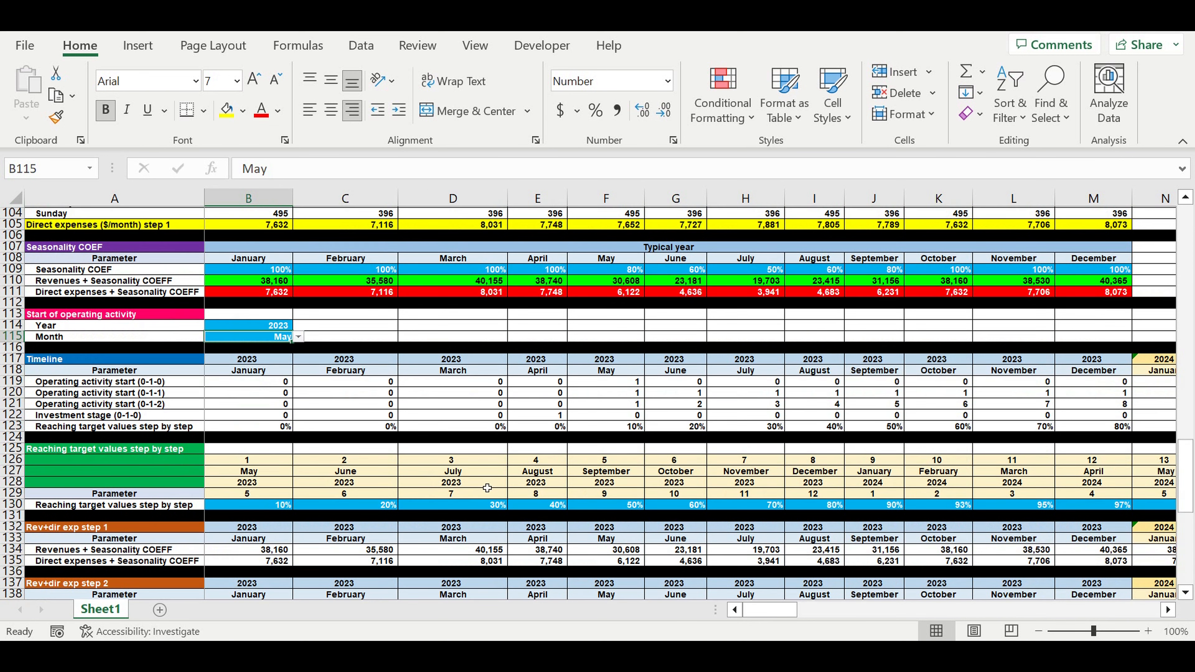
left_click(359, 539)
scroll(362, 492, "down", 1)
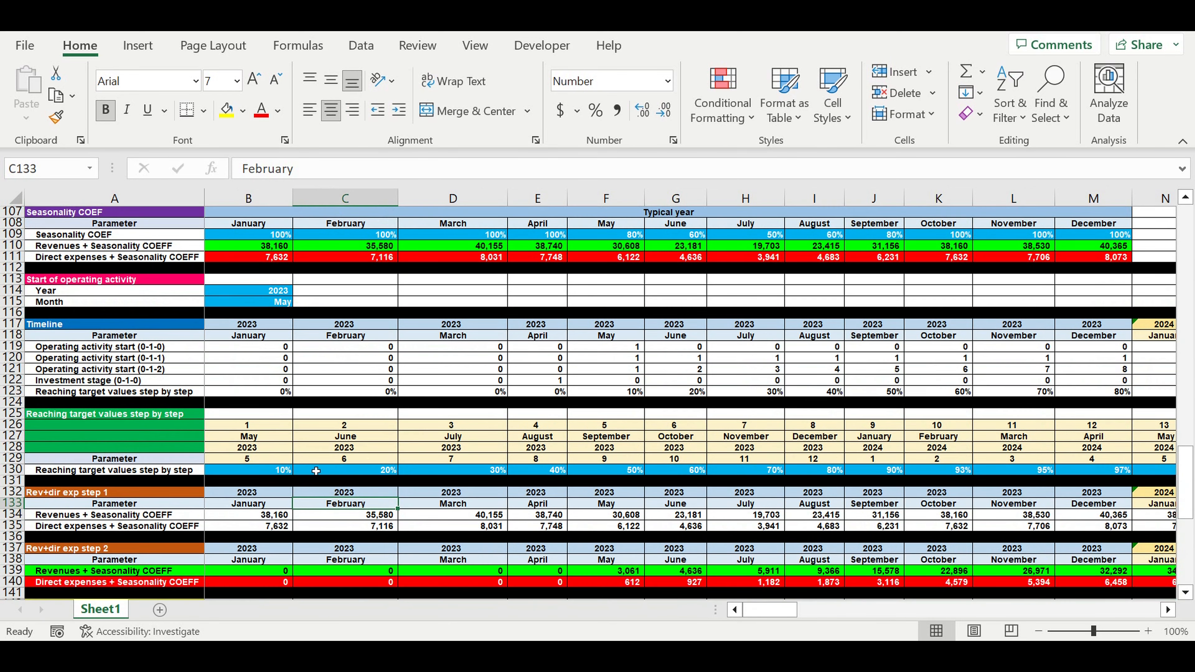
mouse_move(269, 474)
left_mouse_down()
mouse_move(1177, 470)
mouse_move(226, 470)
mouse_move(257, 471)
left_mouse_up()
left_click(934, 496)
scroll(455, 494, "down", 1)
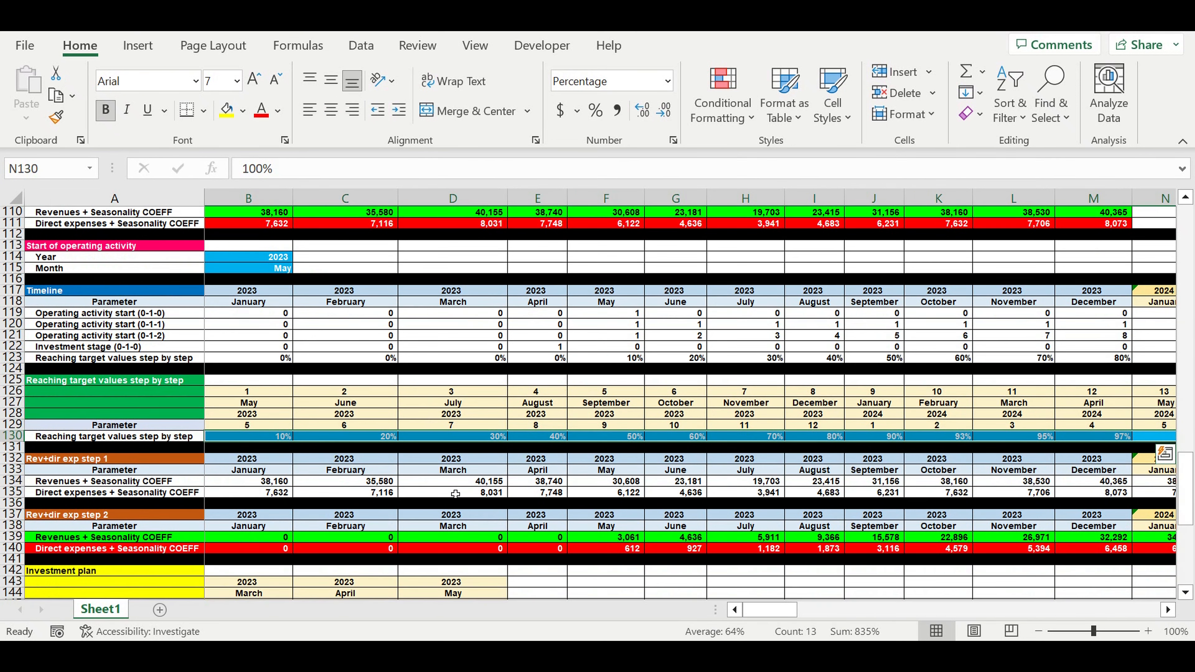
Inspect the Rev+dir exp step 2 revenues and direct expenses from May to December 2023.
scroll(452, 492, "down", 2)
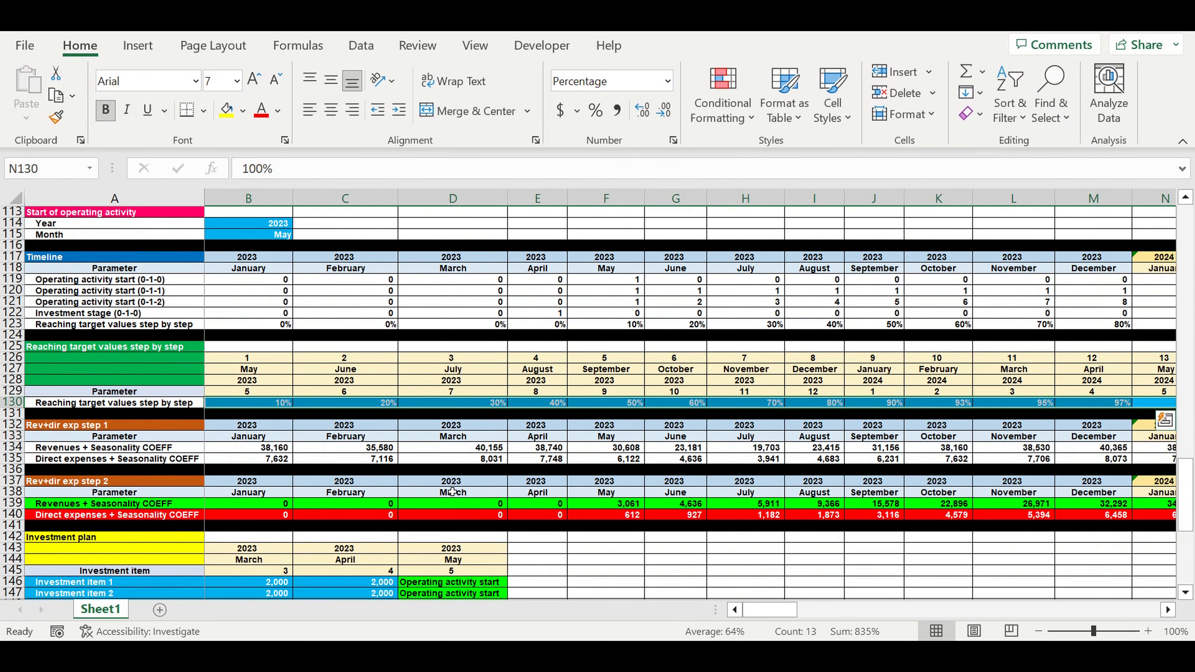
scroll(448, 486, "down", 2)
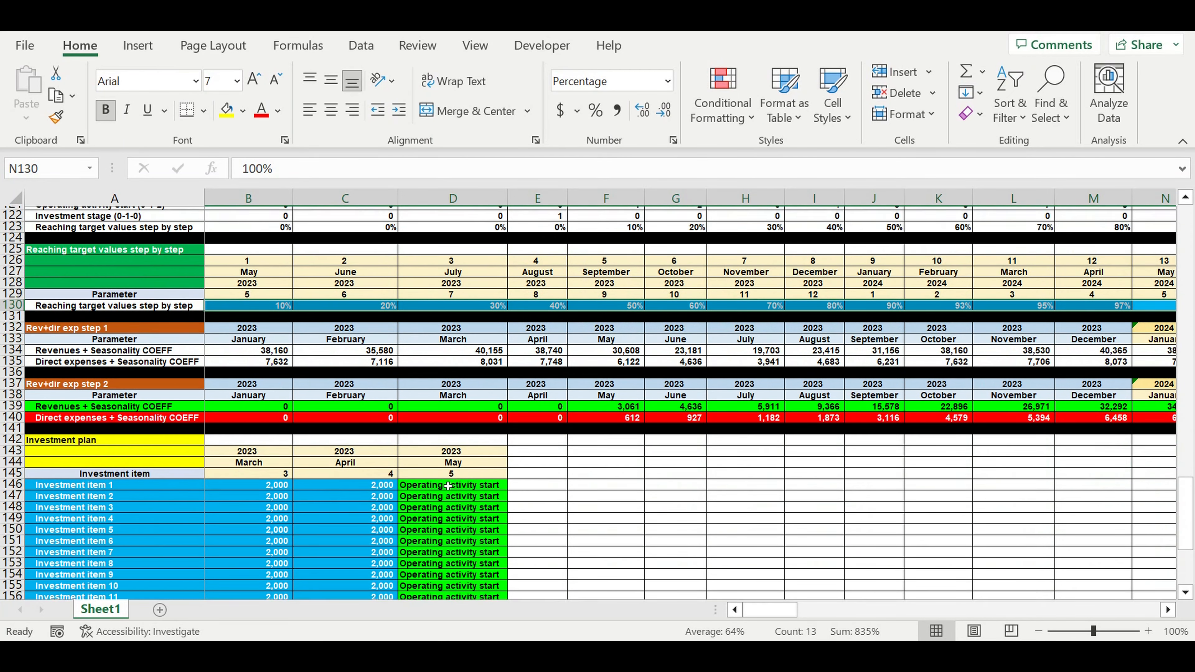
left_click(609, 403)
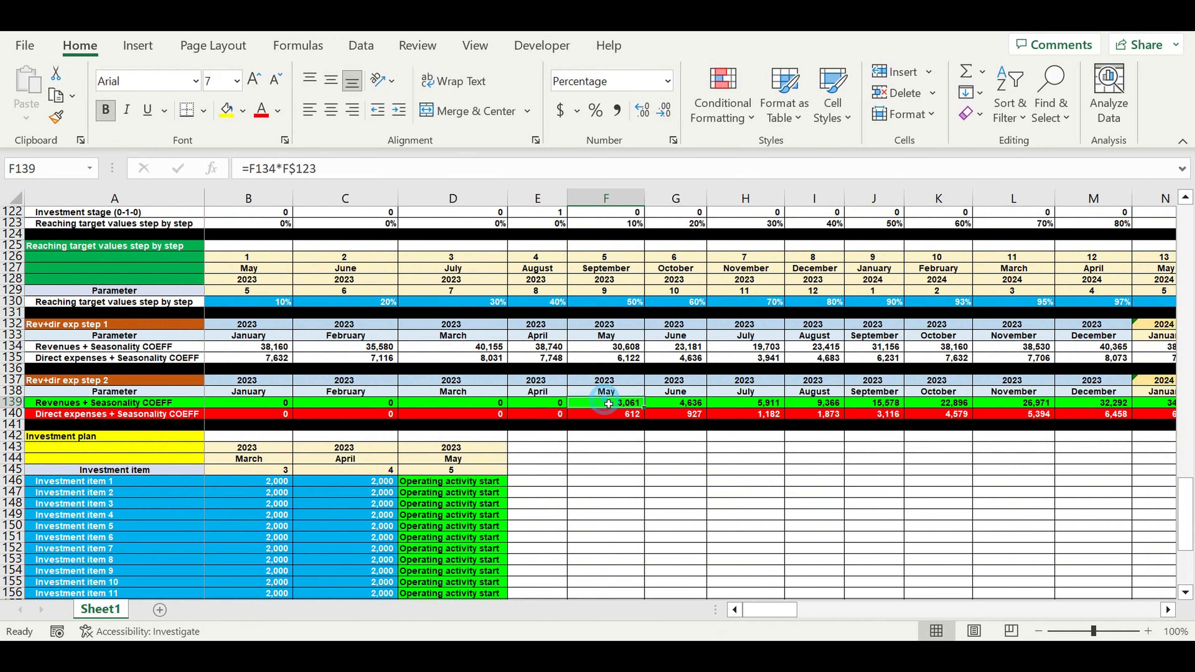
left_click(614, 414)
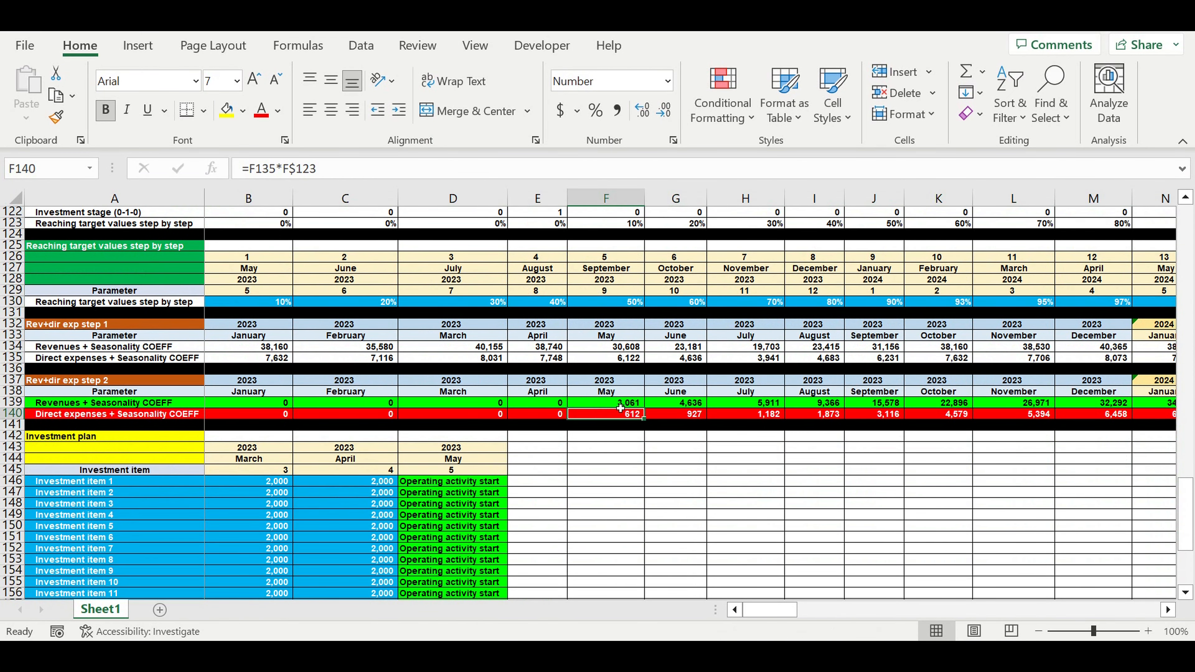
left_click_drag(620, 406, 1096, 415)
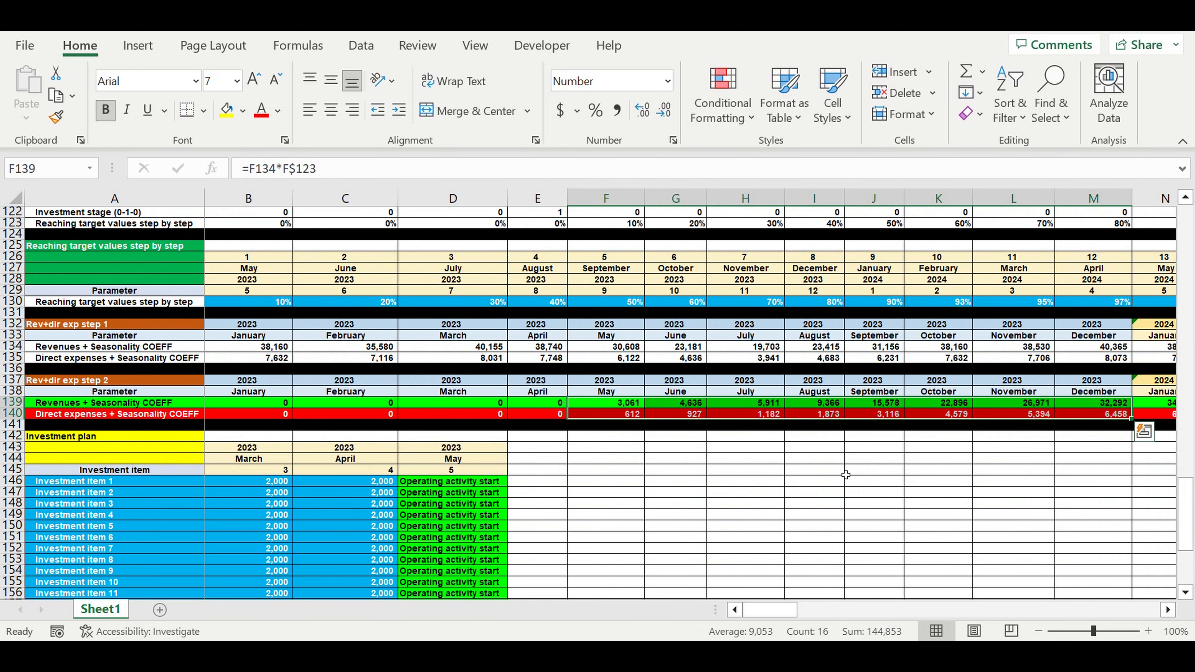
Compare the May 2023 revenue start with the Investment plan's March and April amounts.
scroll(771, 483, "down", 3)
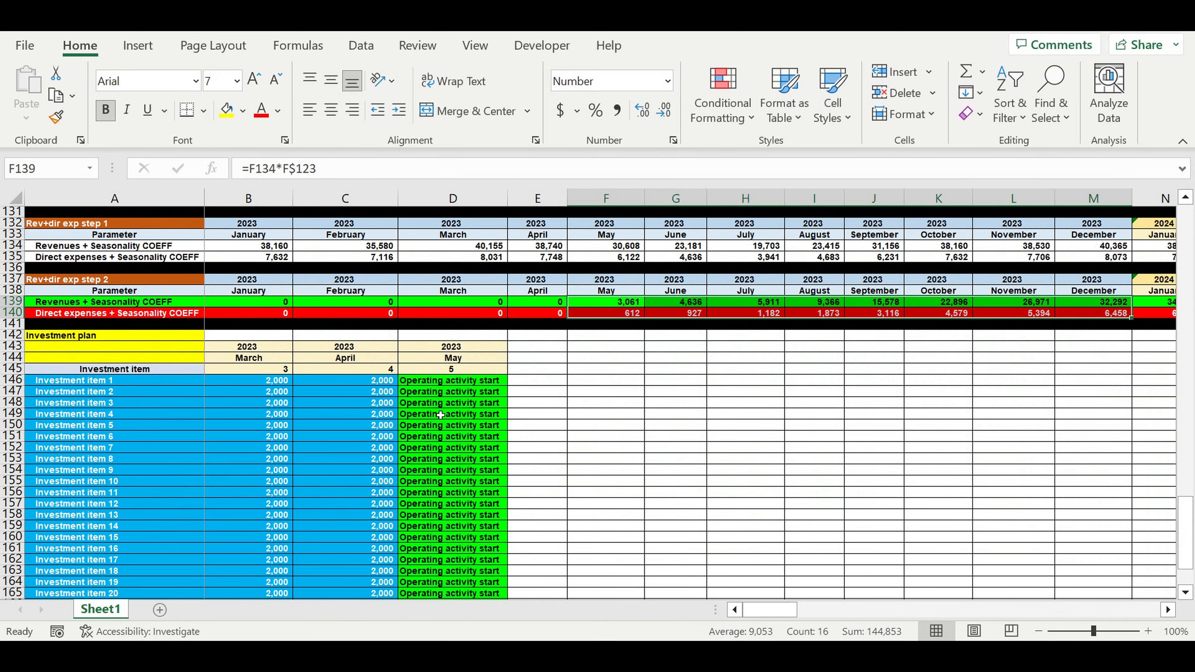
scroll(440, 414, "down", 2)
left_click(150, 313)
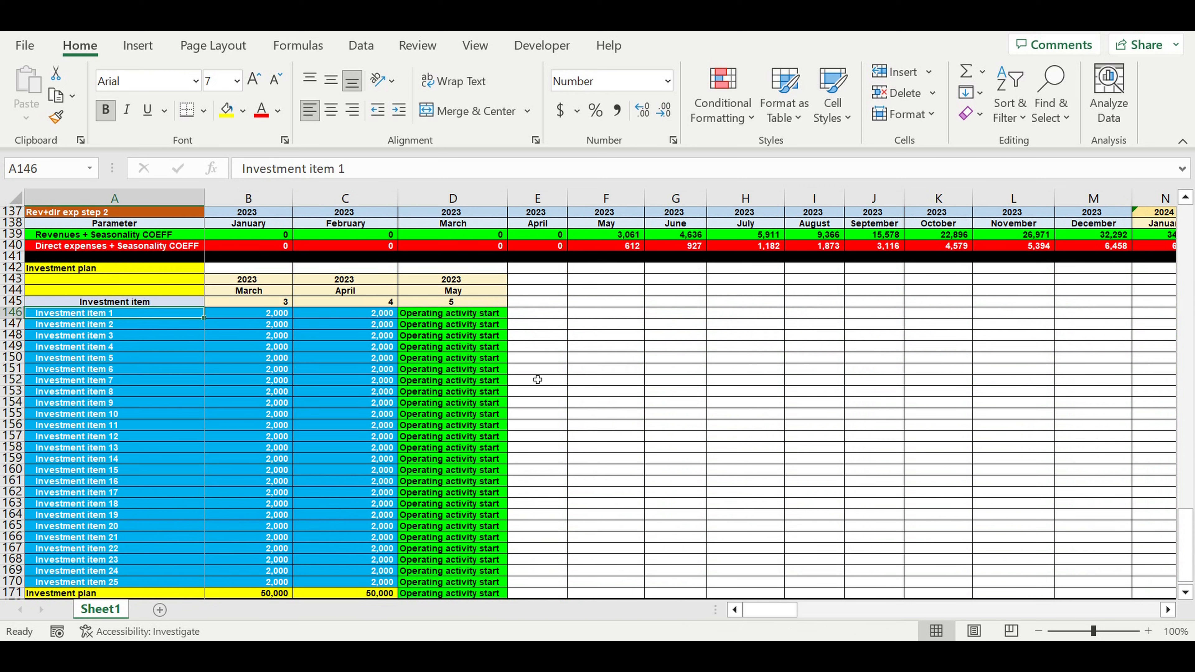
scroll(552, 376, "up", 1)
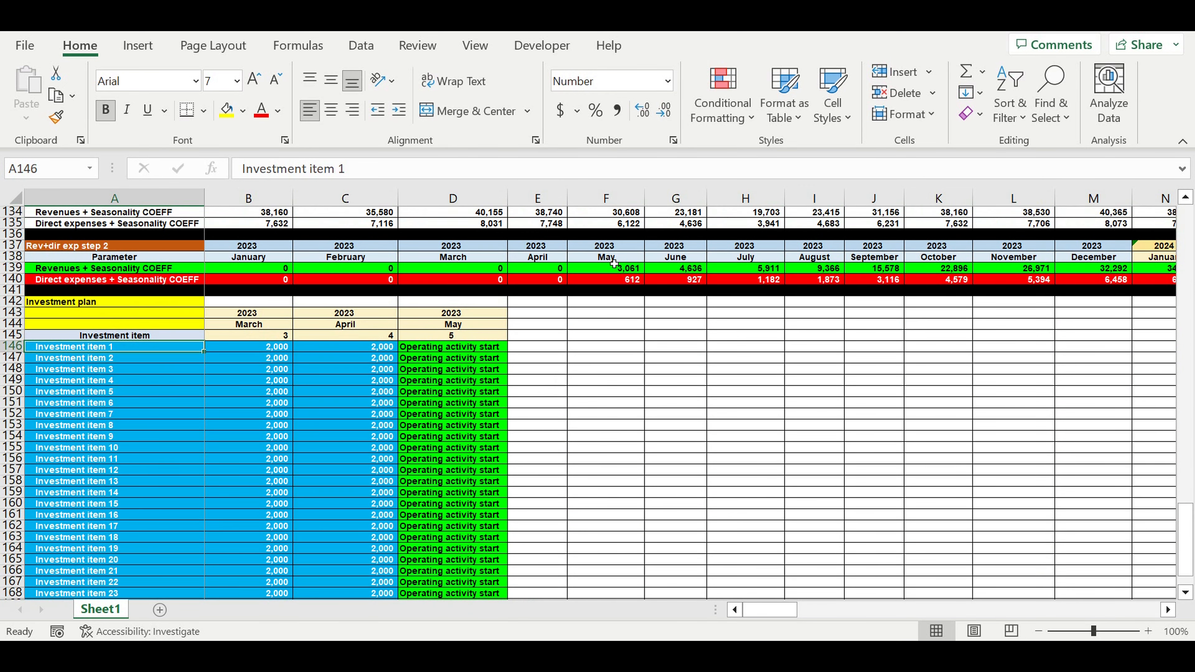
left_click_drag(607, 246, 607, 269)
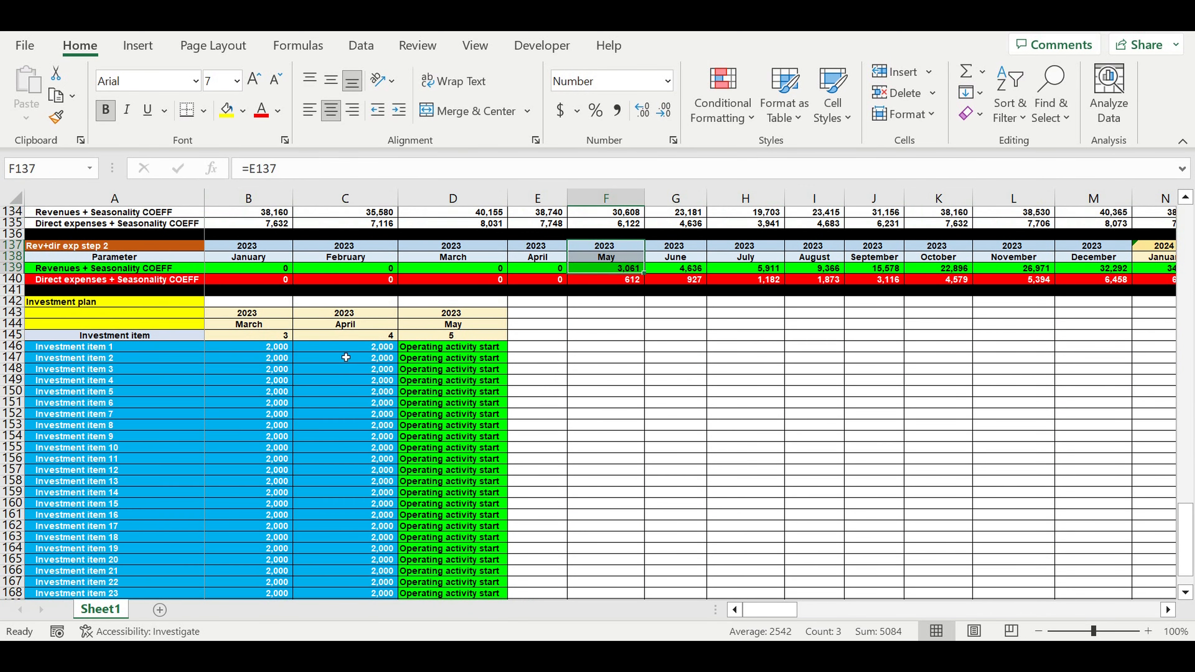
left_click_drag(361, 348, 273, 537)
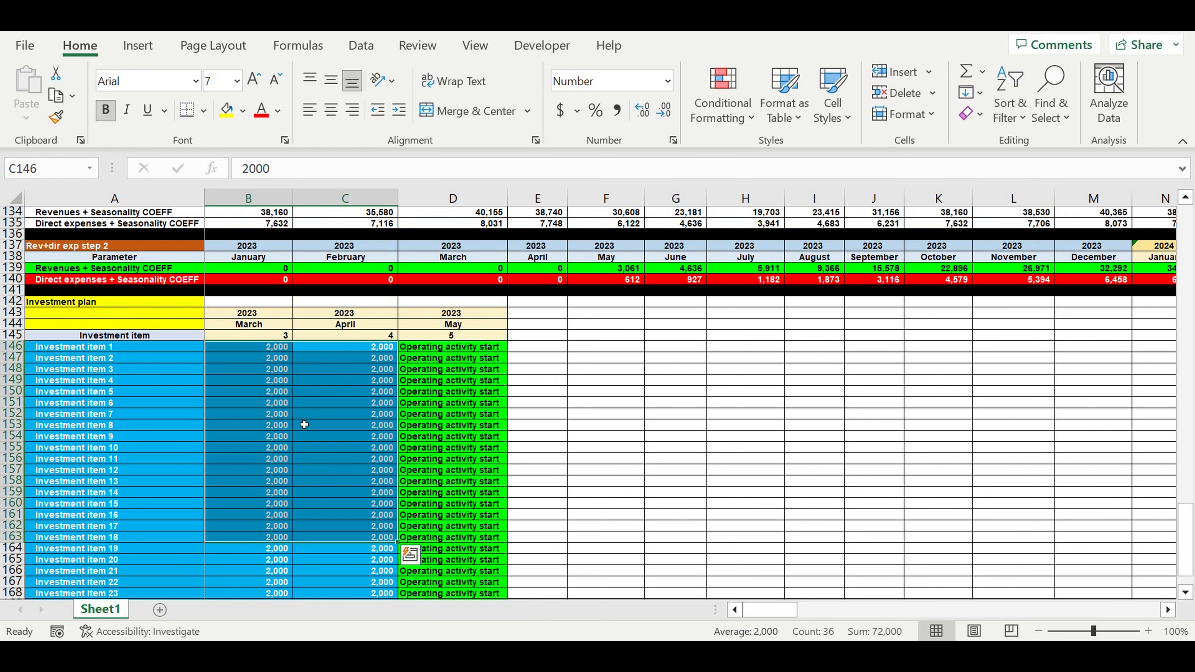
Review the names of all 25 investment items and their March and April amounts in the Investment plan.
scroll(332, 424, "down", 2)
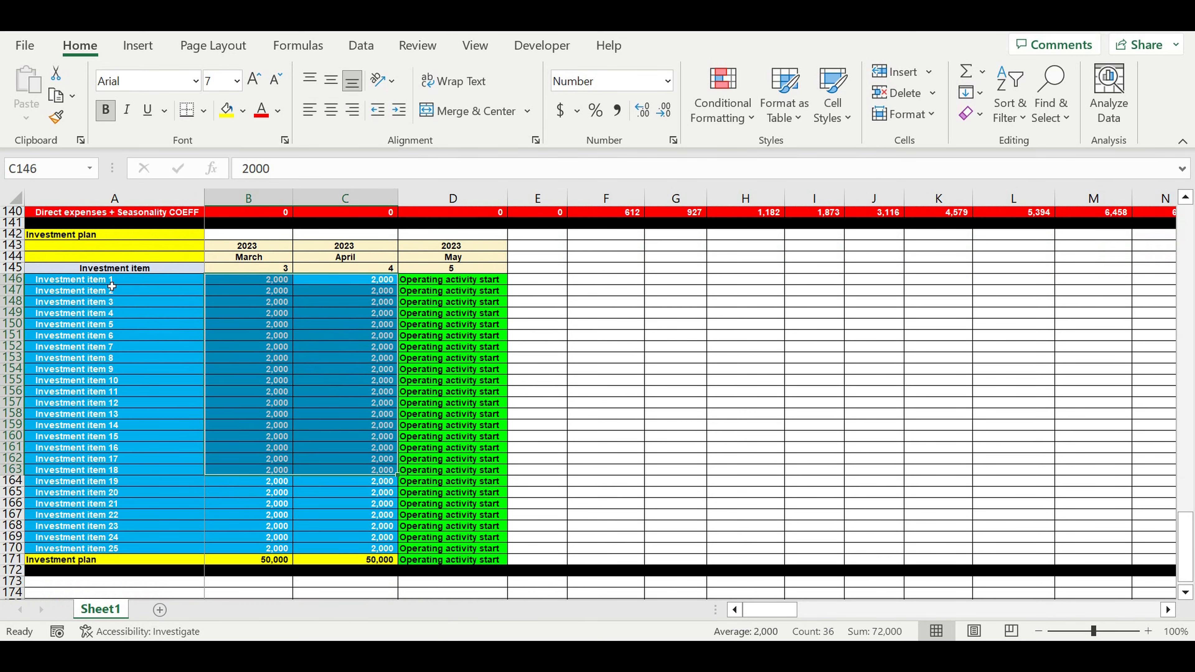
left_click(113, 279)
left_click_drag(109, 328, 107, 551)
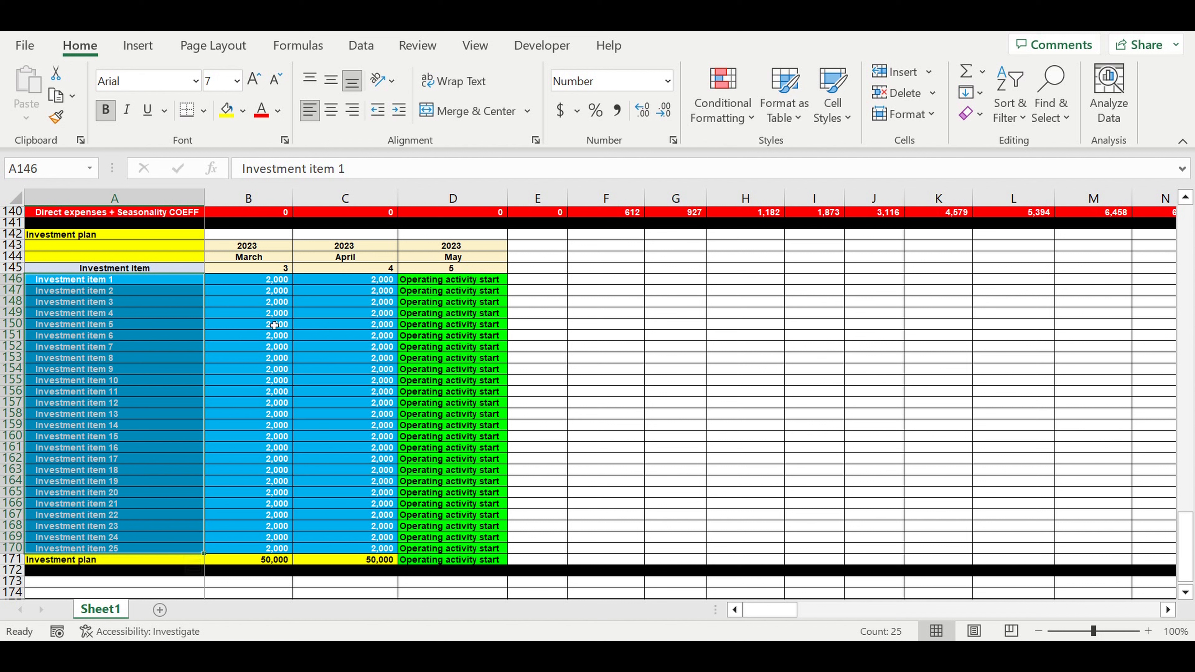
left_click_drag(270, 283, 316, 556)
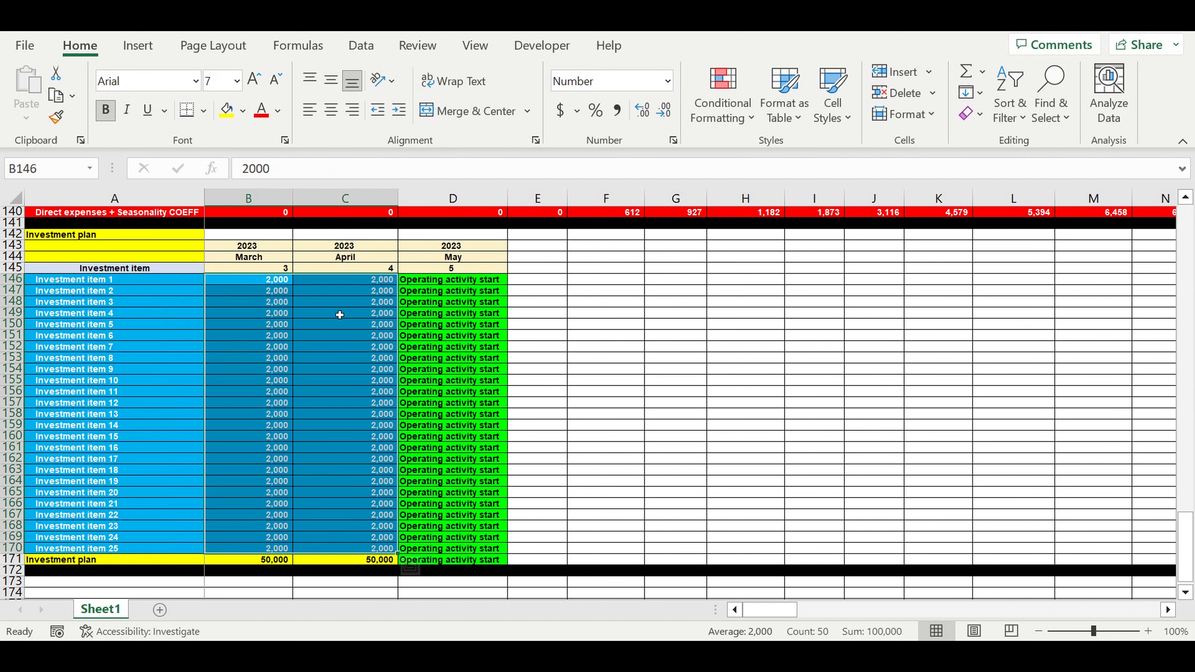
Check individual investment amounts and the March and April amounts for investment items 1 to 13.
left_click(336, 304)
left_click(263, 292)
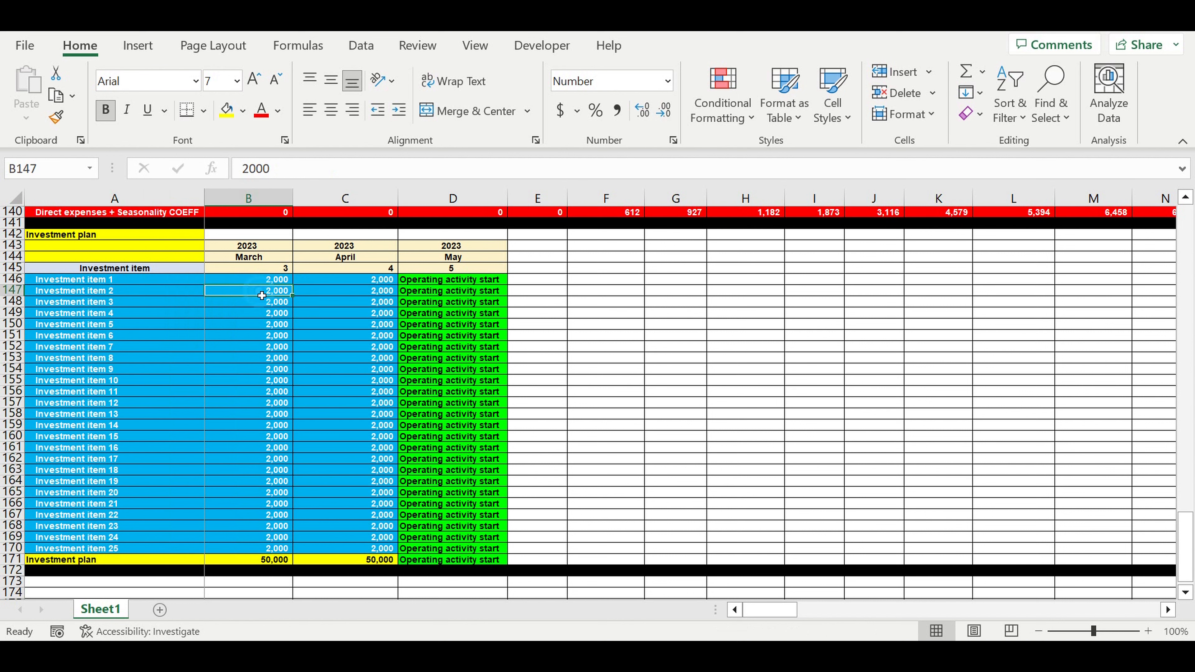
left_click(336, 359)
scroll(395, 426, "up", 4)
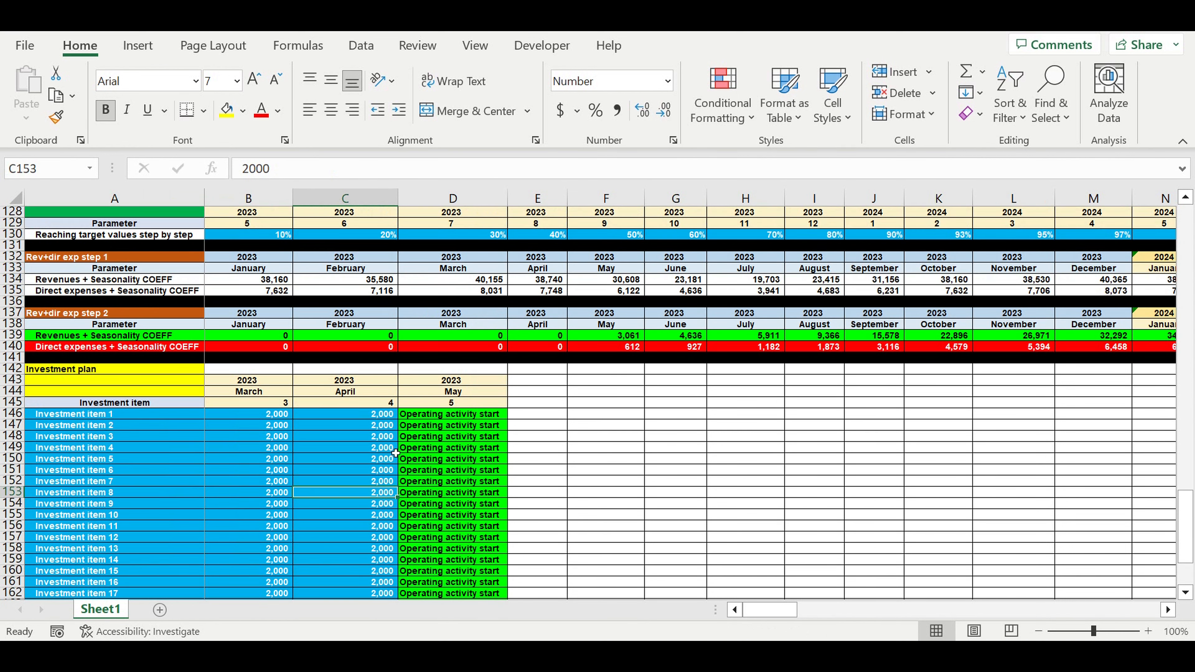
left_click(252, 412)
left_click_drag(303, 475, 329, 539)
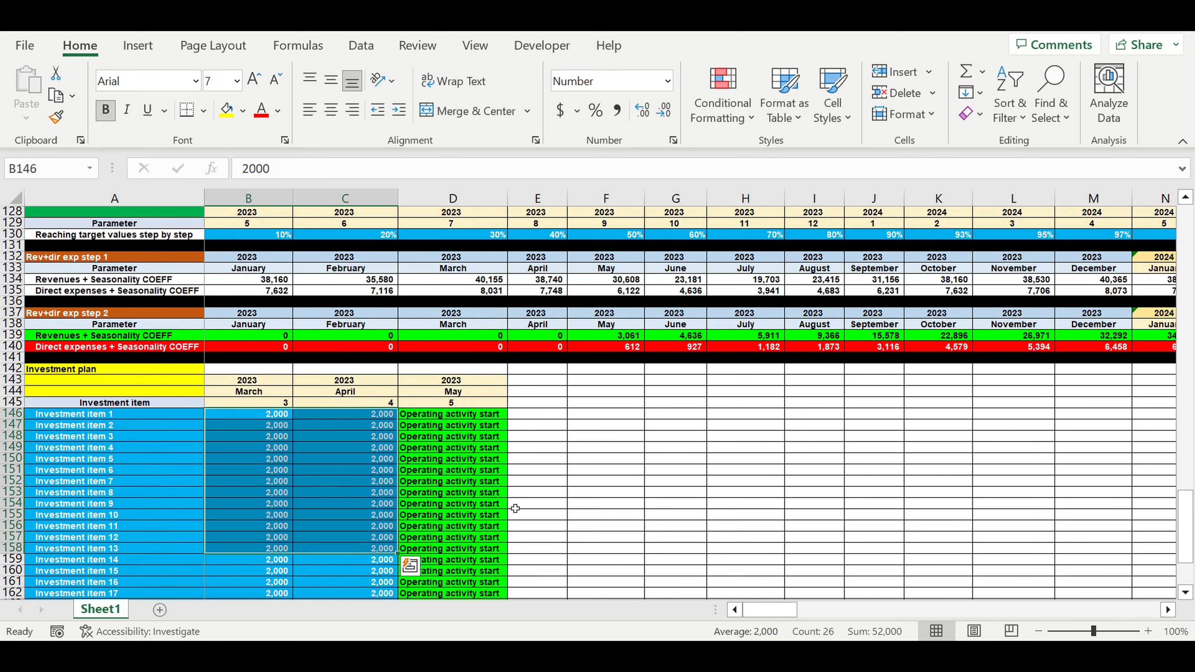
Compare the May operating start with the preceding March and April months and the Timeline's April investment stage flag.
left_click(703, 473)
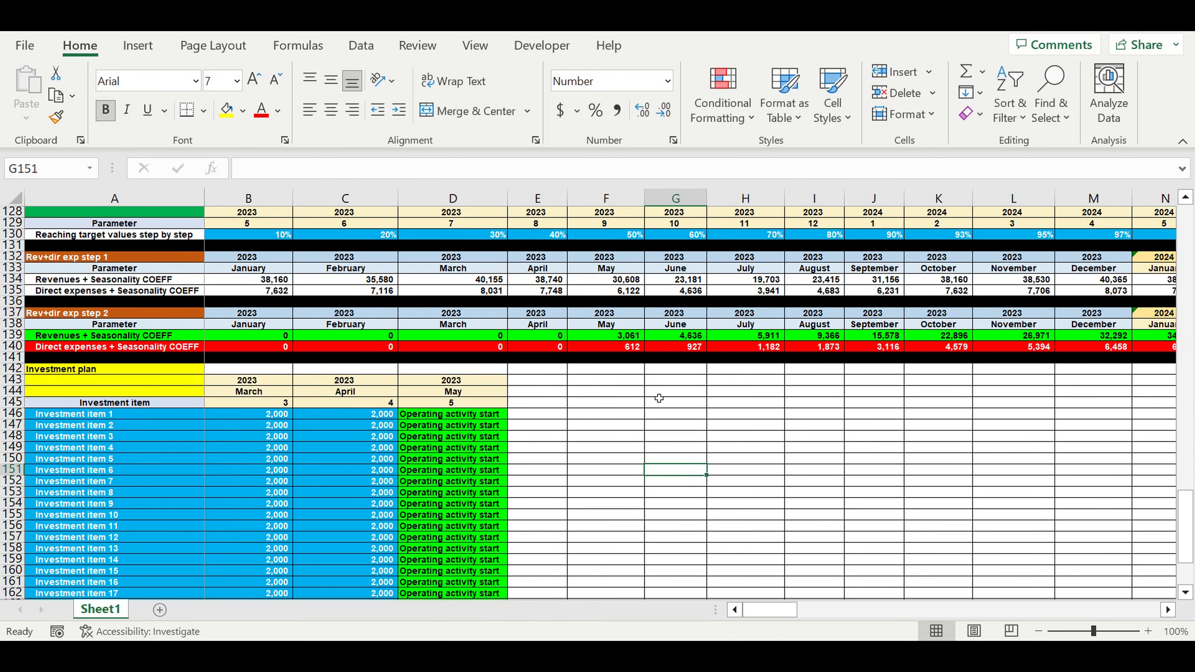
left_click(598, 325)
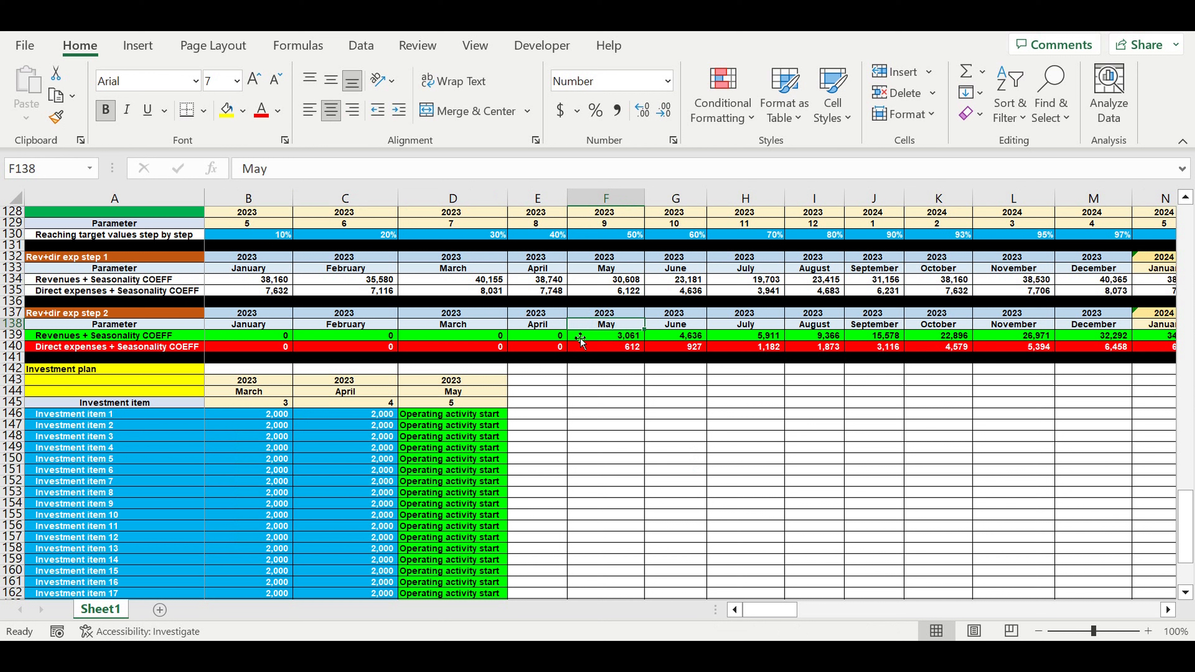
left_click_drag(442, 326, 538, 325)
scroll(611, 367, "up", 1)
scroll(657, 402, "up", 5)
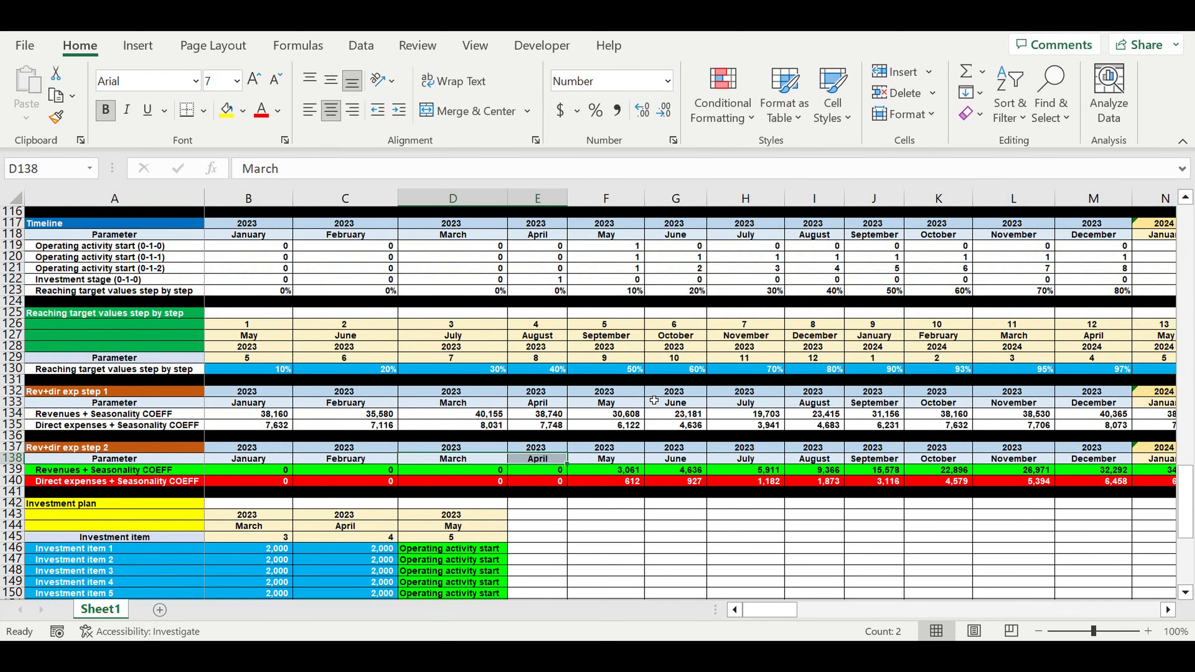
left_click(546, 350)
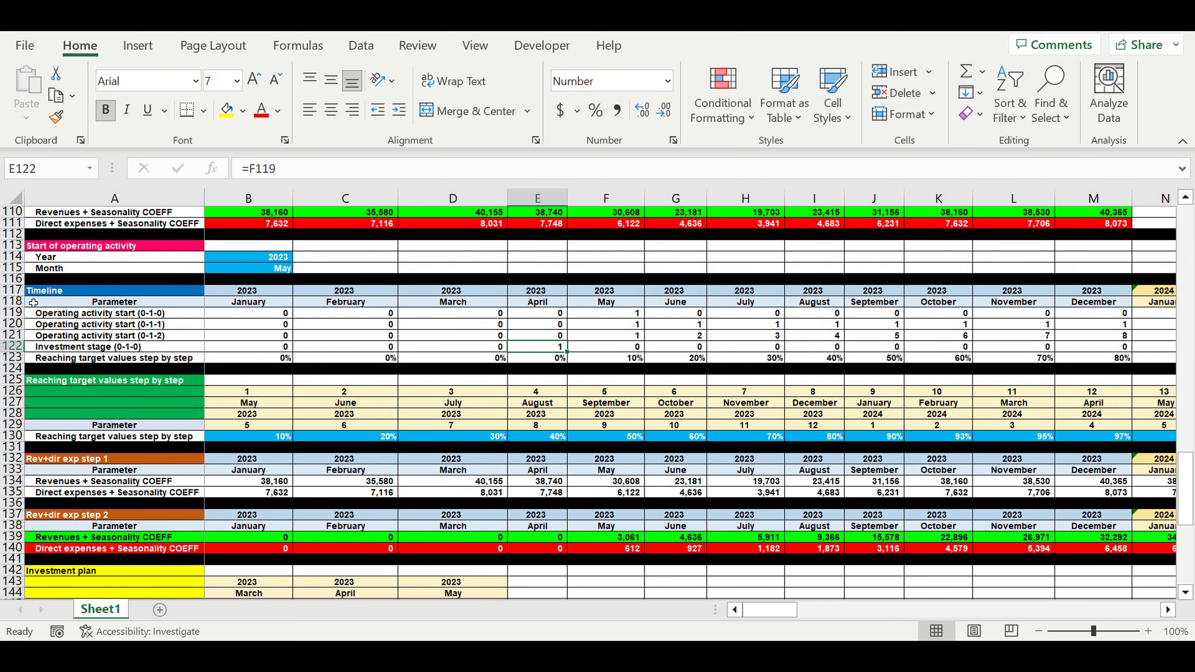
Insert an empty row in the Timeline block between Investment stage (0-1-0) and Reaching target values step by step.
left_click(37, 293)
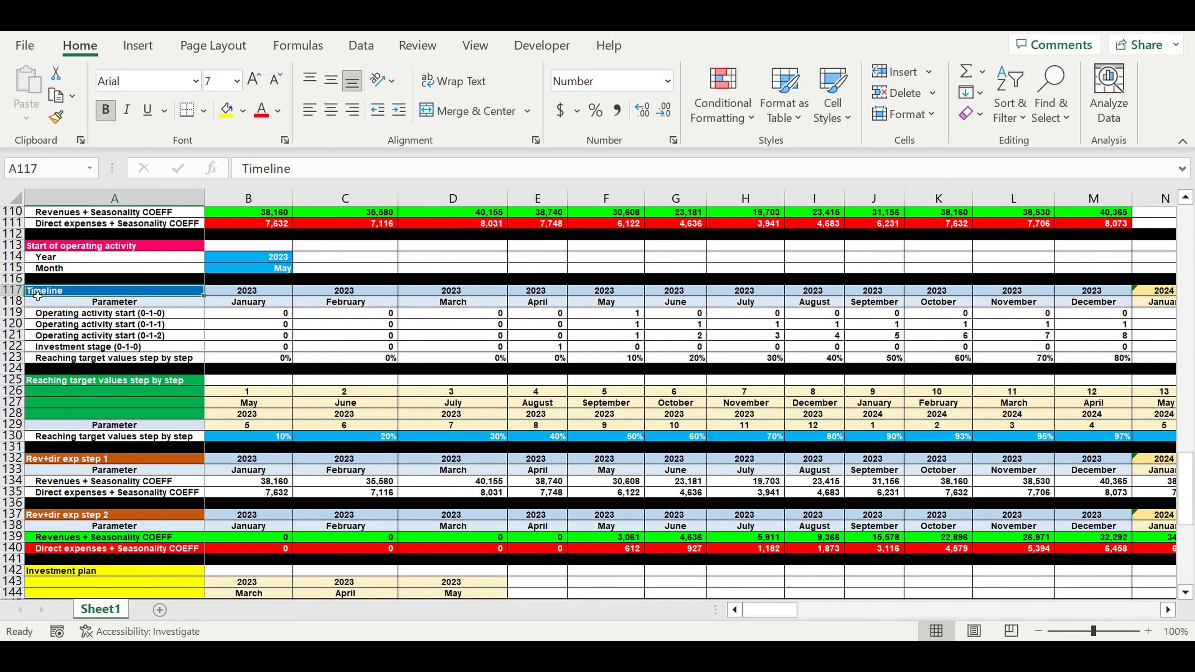
left_click(16, 363)
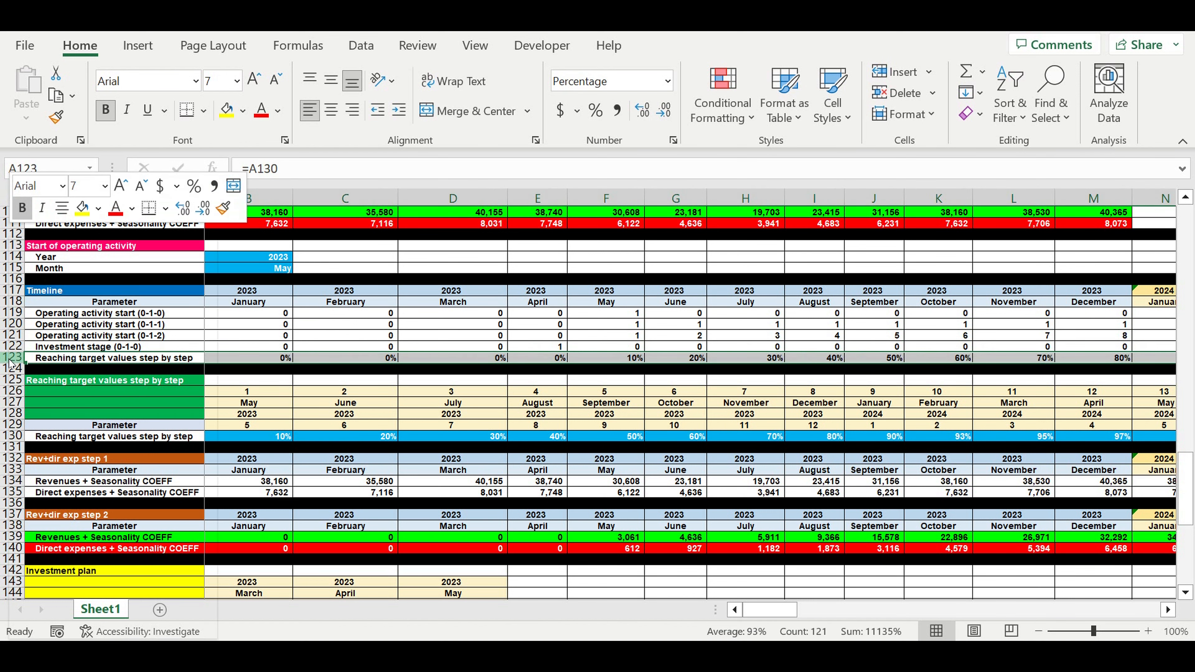
right_click(17, 368)
left_click(72, 439)
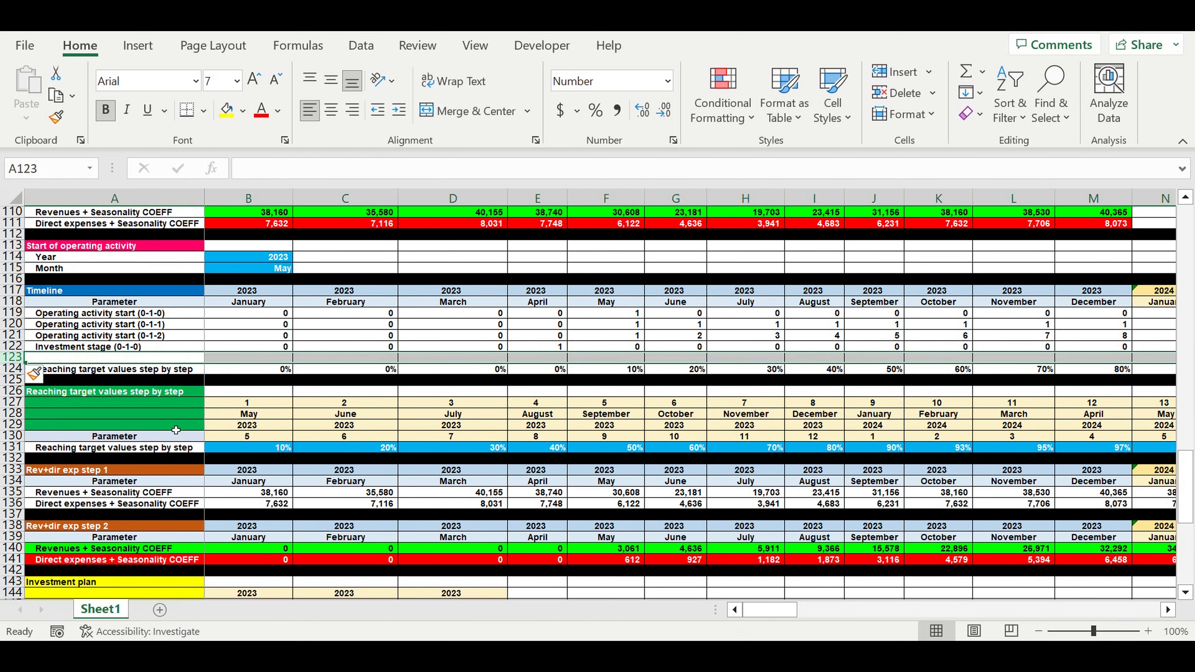
Rename the Timeline's investment stage label in A122 to "Investment stage ends (0-1-0)".
left_click(548, 349)
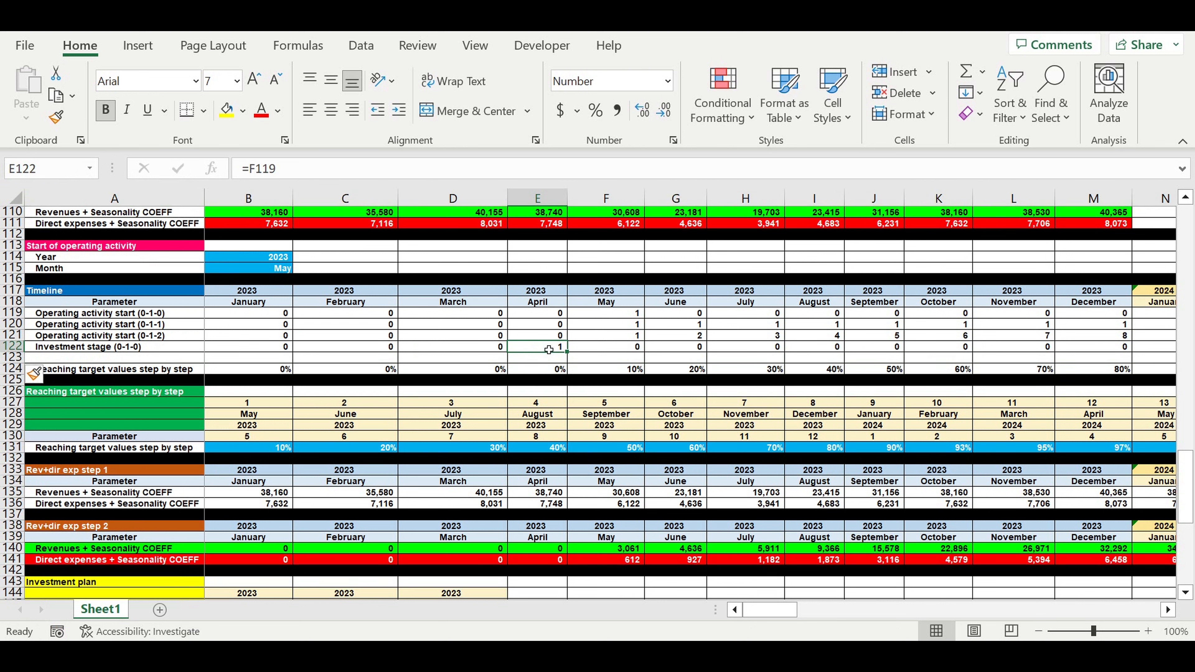
left_click(69, 354)
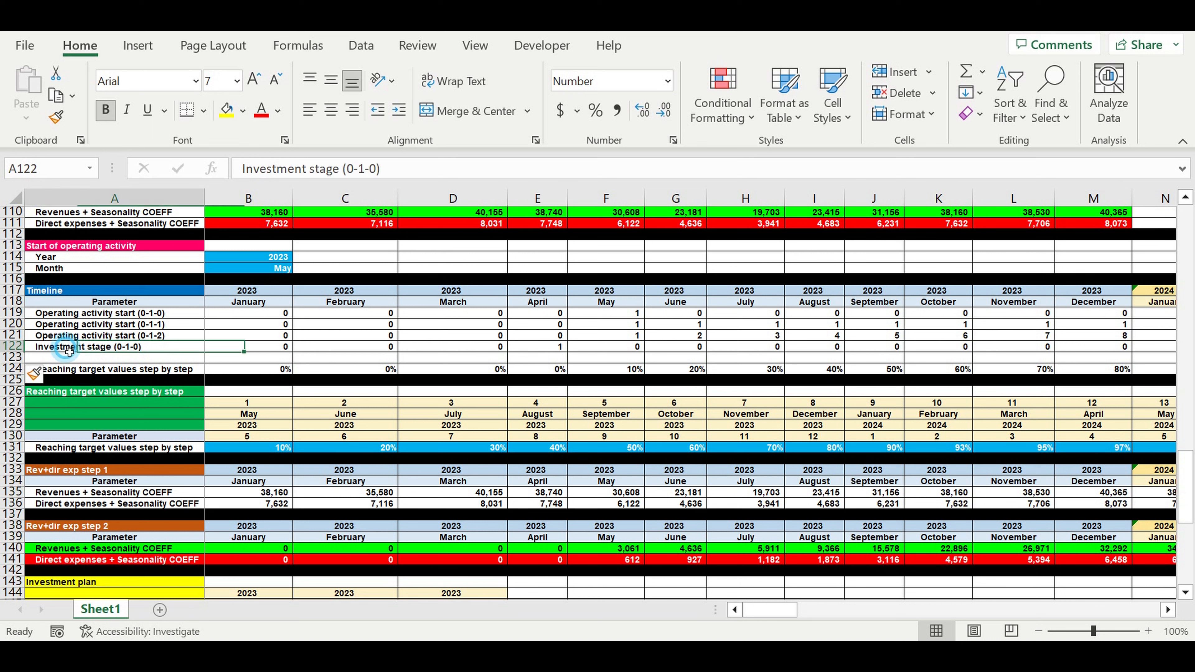
left_click(349, 179)
type("ends")
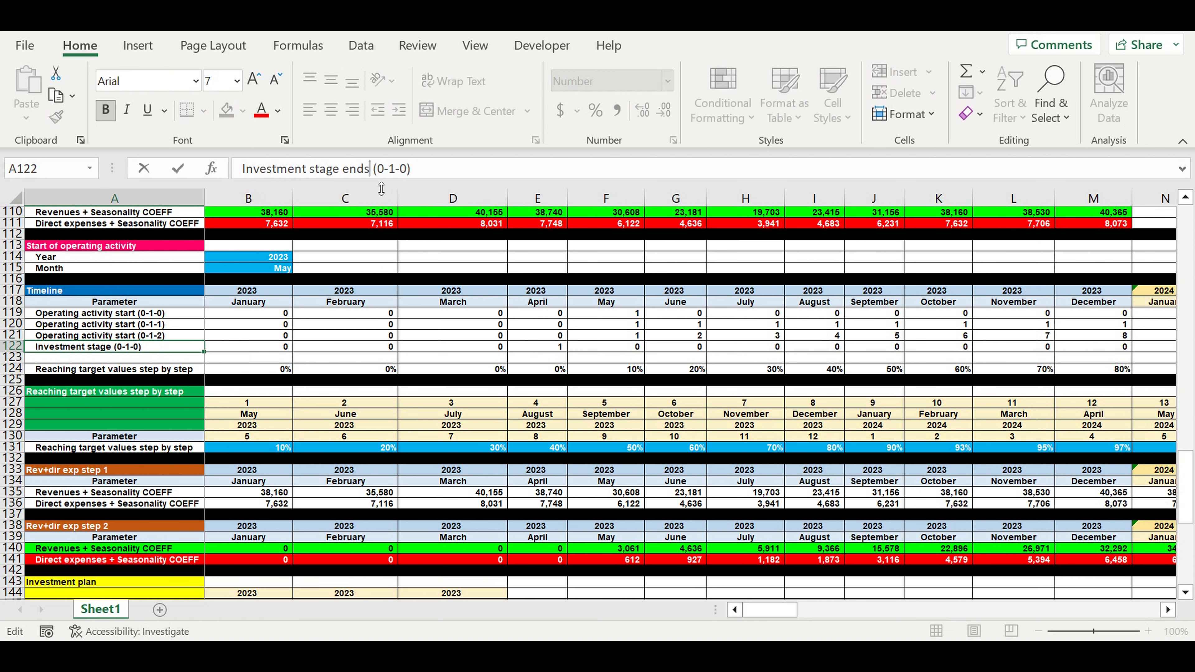
key("Return")
Copy the investment stage label into the empty row below and change it to "Investment stage count (2-1-0)".
left_click(170, 347)
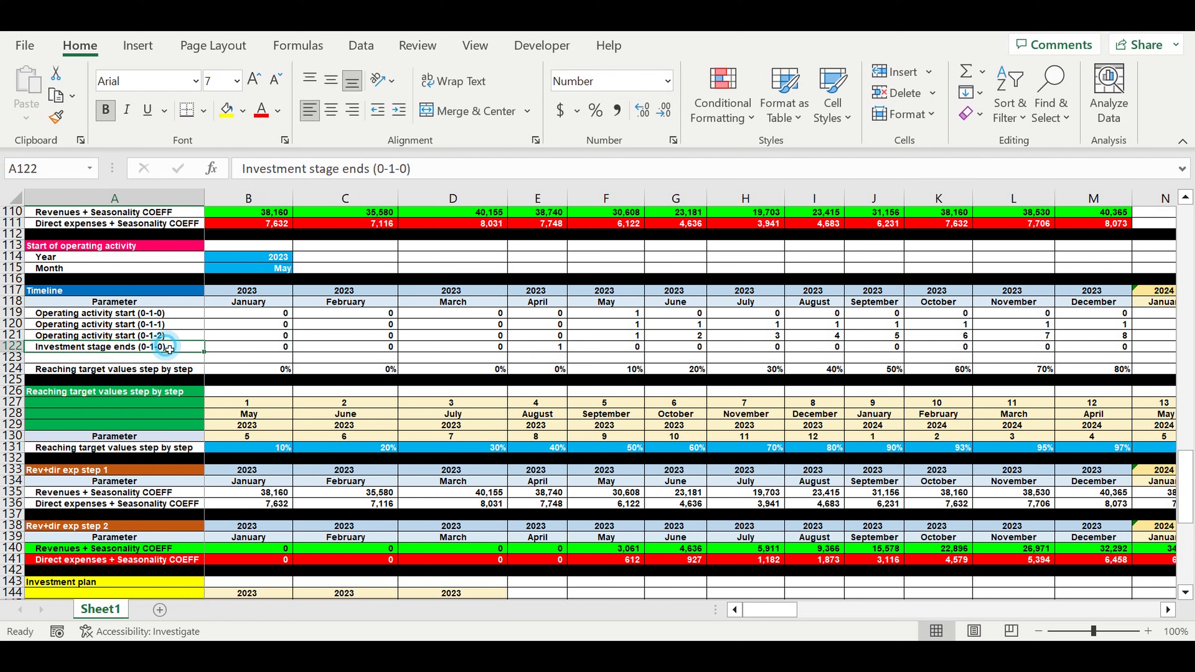
left_click_drag(208, 358, 207, 363)
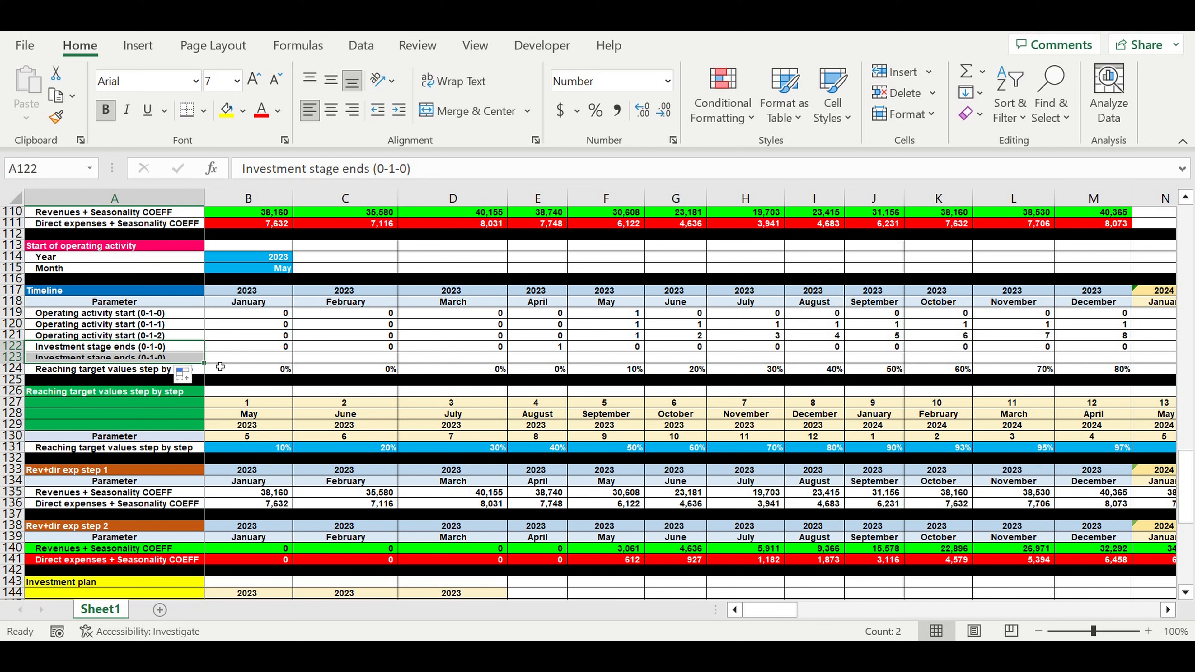
left_click(181, 362)
double_click(380, 169)
type("2")
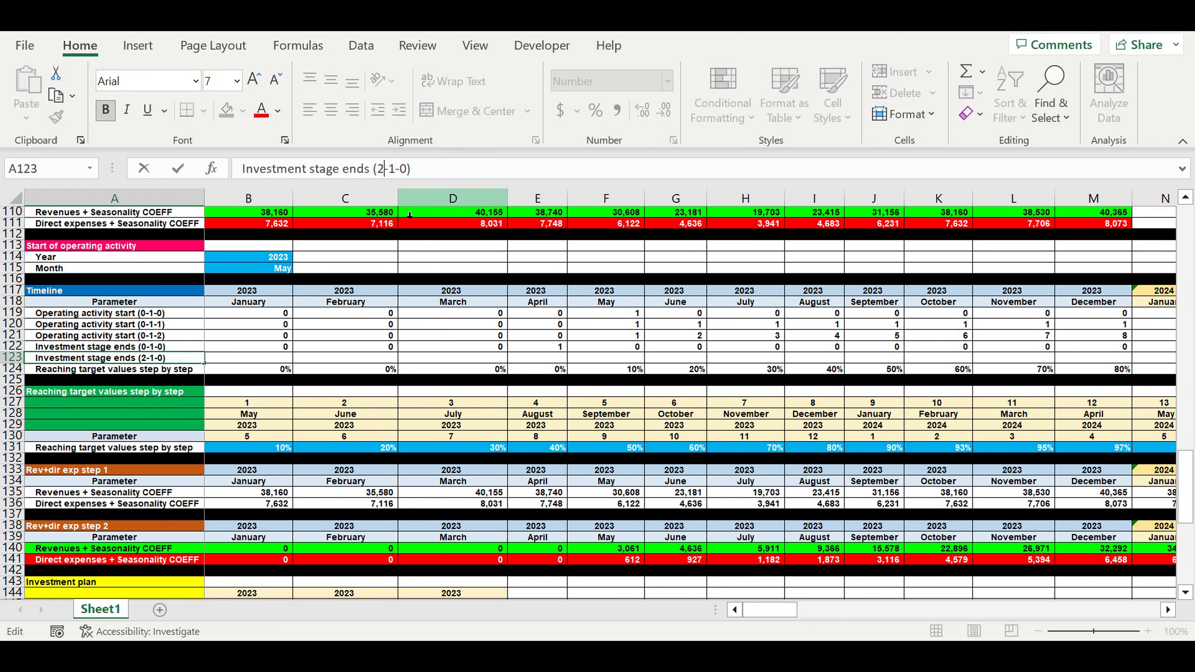
double_click(353, 177)
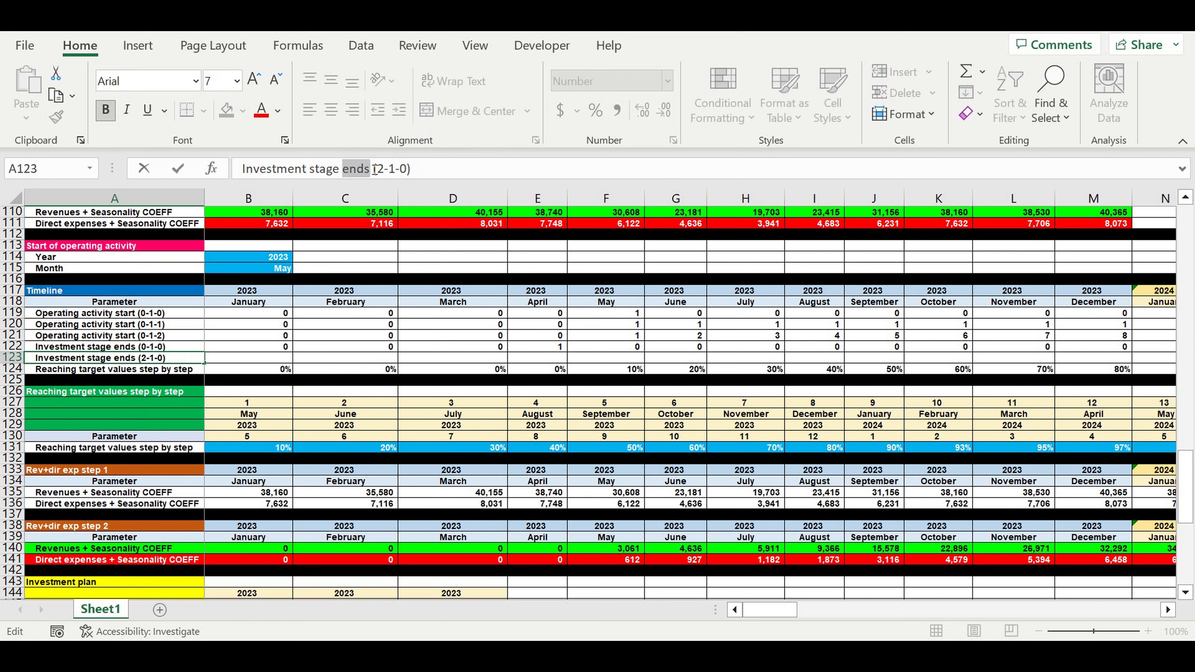
type("count")
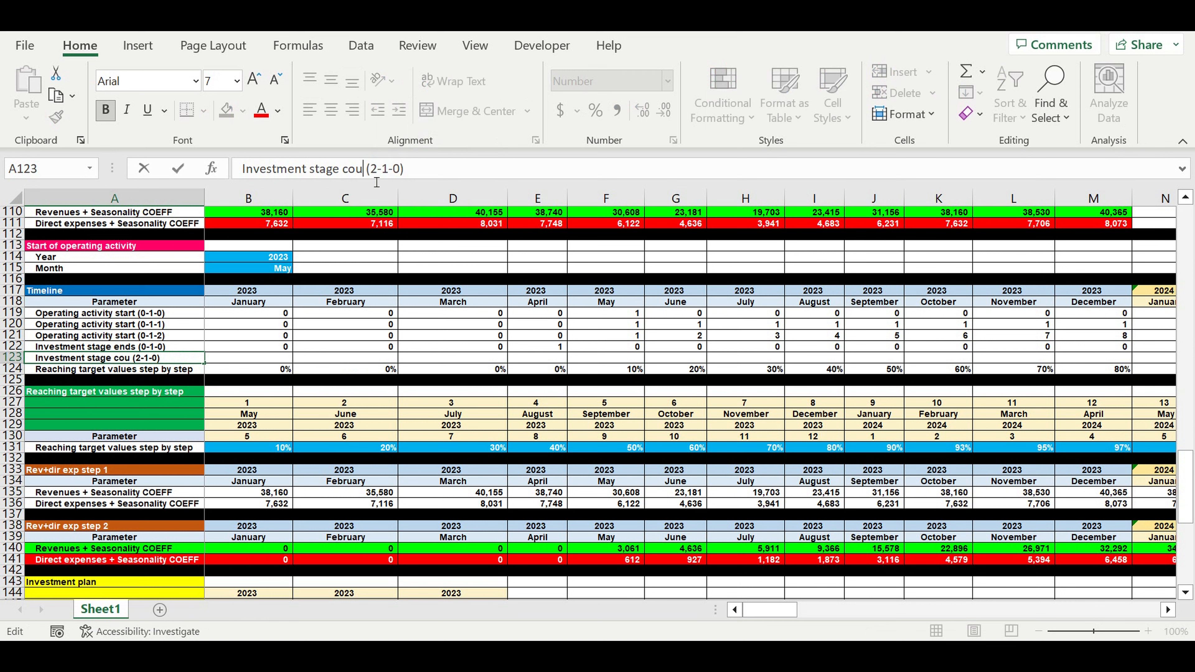
key("Return")
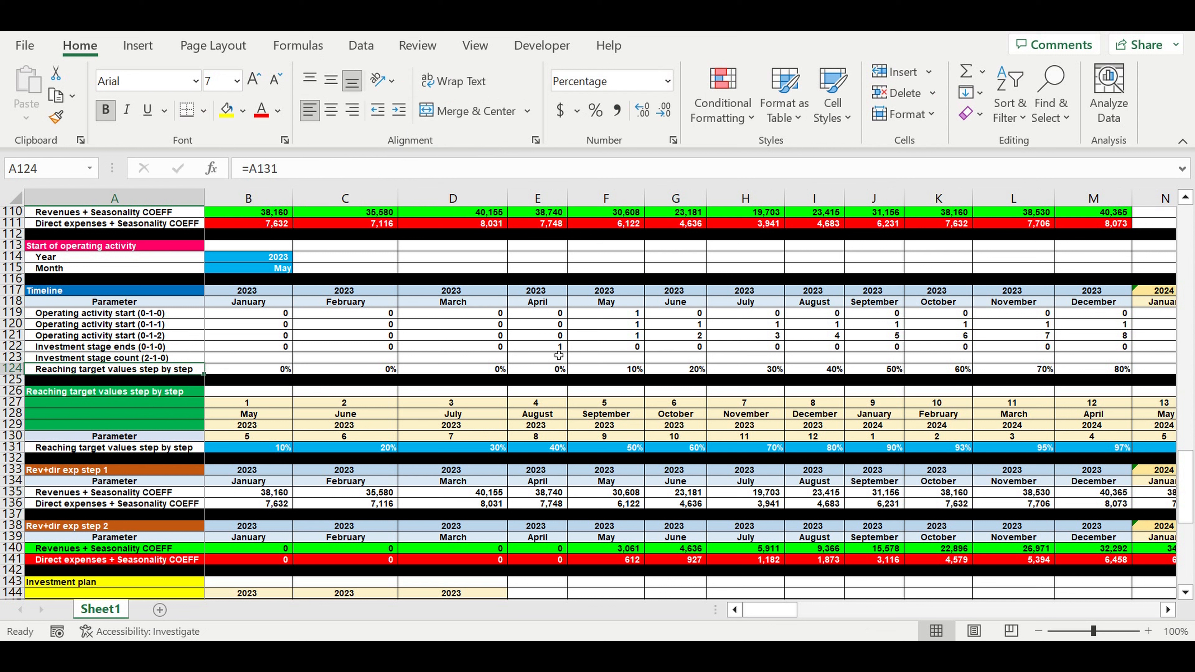
Link the December 2032 Investment stage count in DQ123 to the investment stage end flag with =DQ122.
left_click(552, 348)
left_click_drag(541, 359, 251, 358)
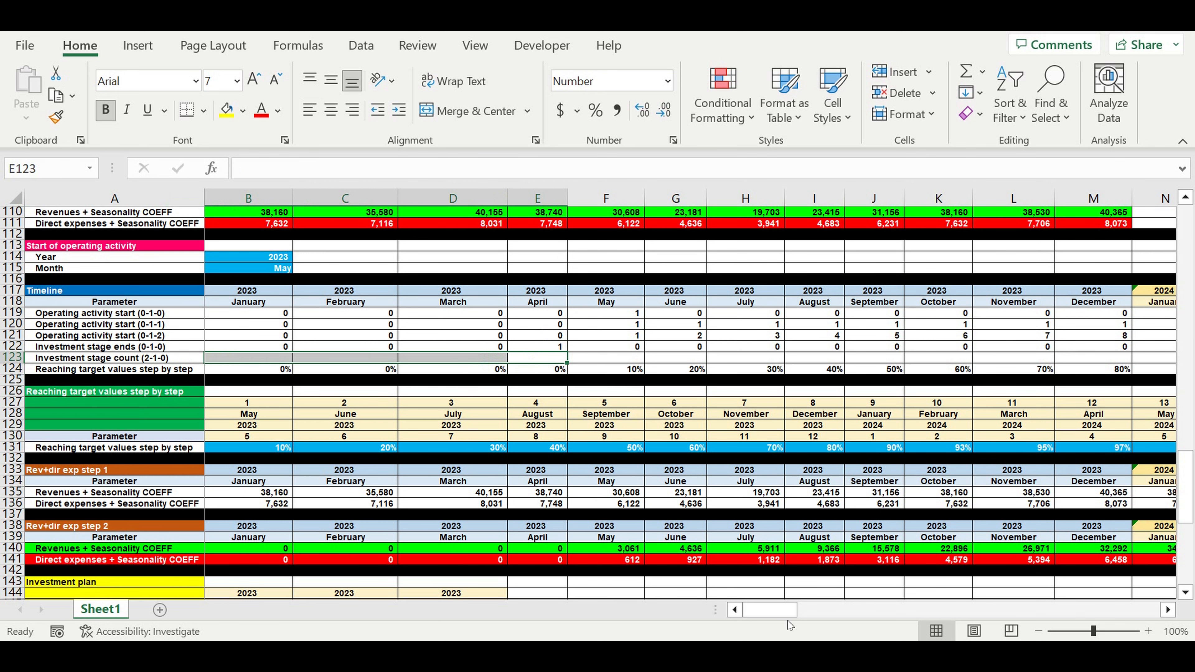
left_click_drag(776, 615, 1186, 615)
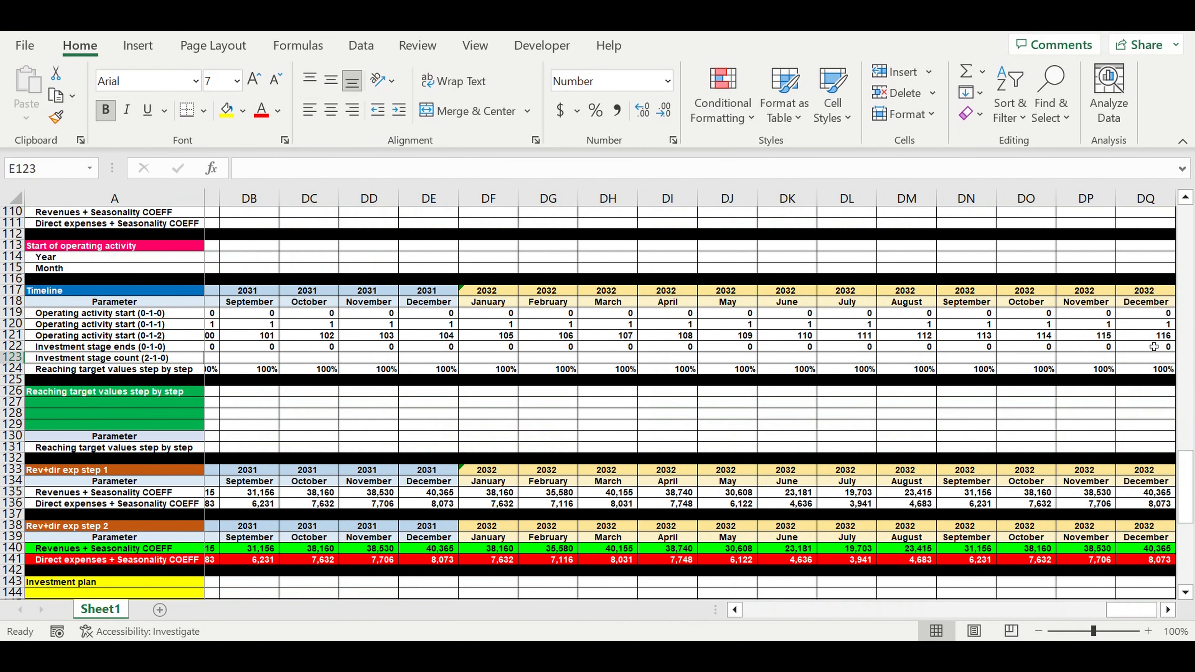
left_click(1150, 359)
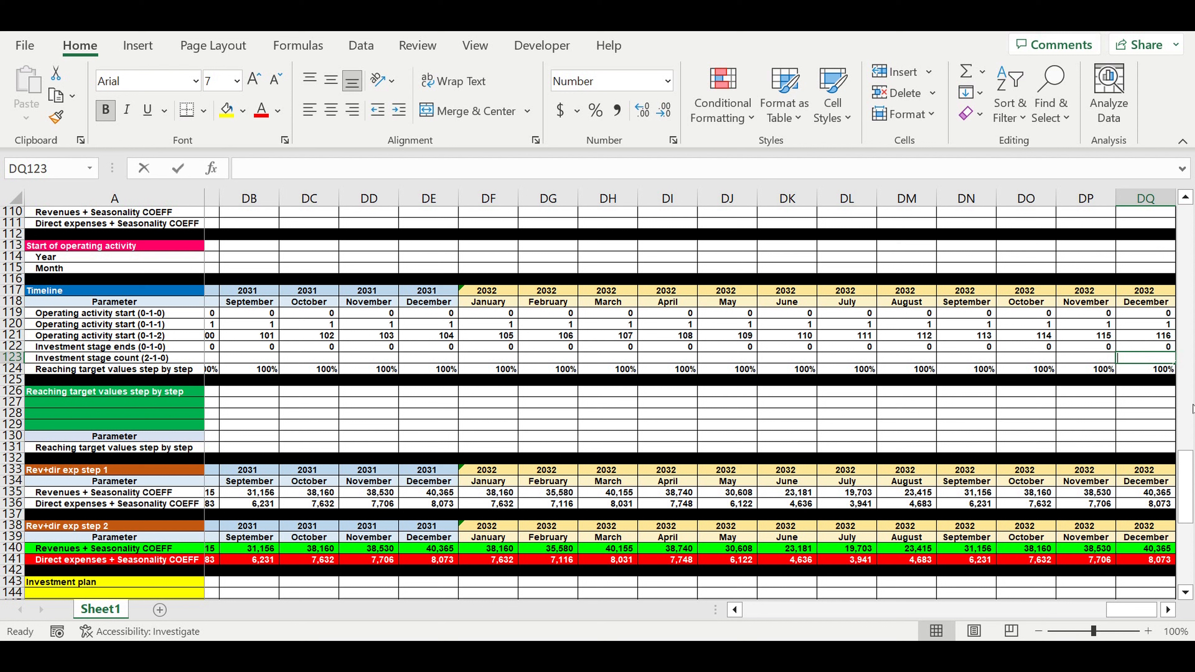
type("=")
left_click(1156, 351)
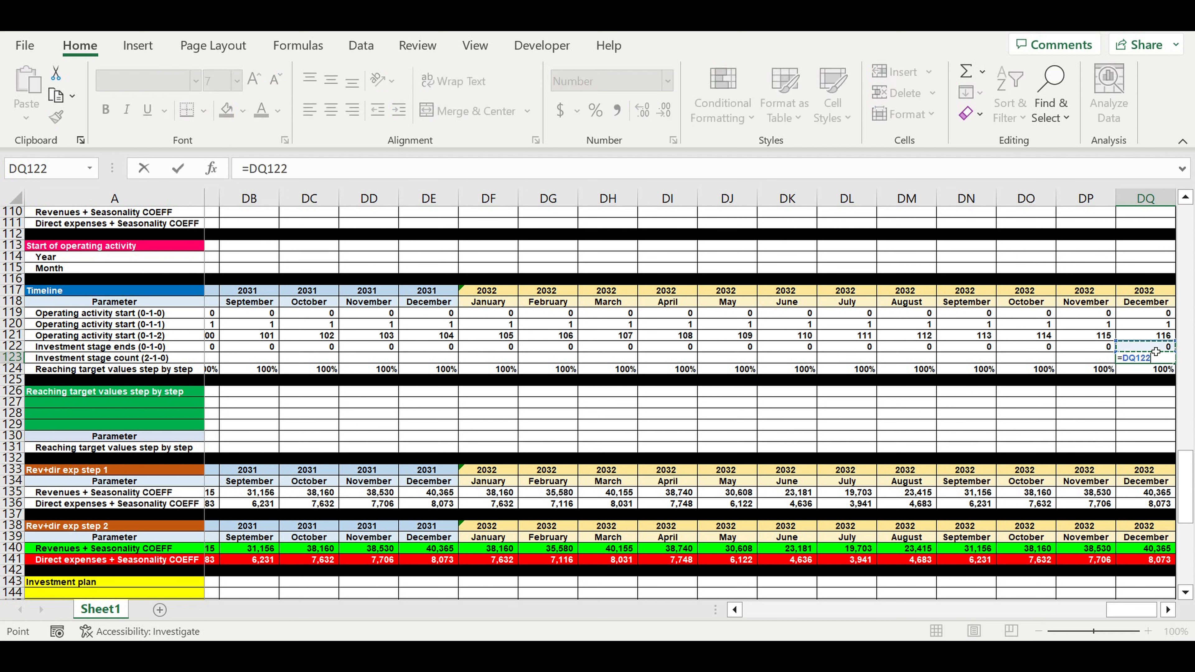
key("Return")
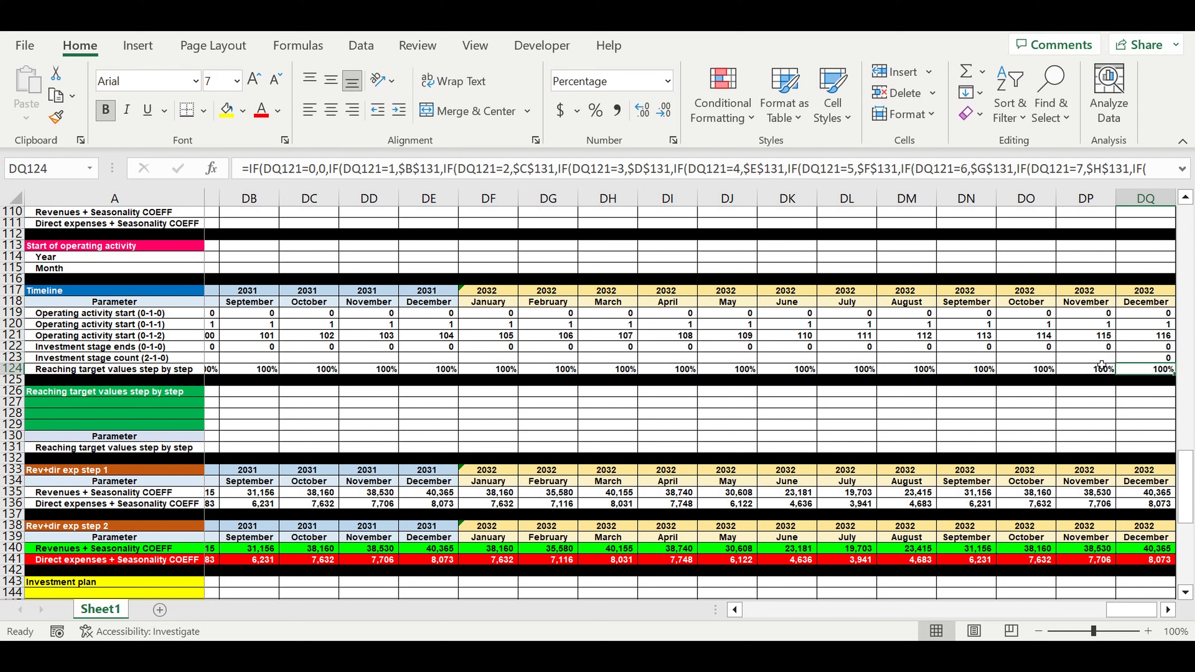
Start an IF formula in DP123 for November 2032 that returns 0 when both DQ123=0 and DP122=0.
left_click(1098, 362)
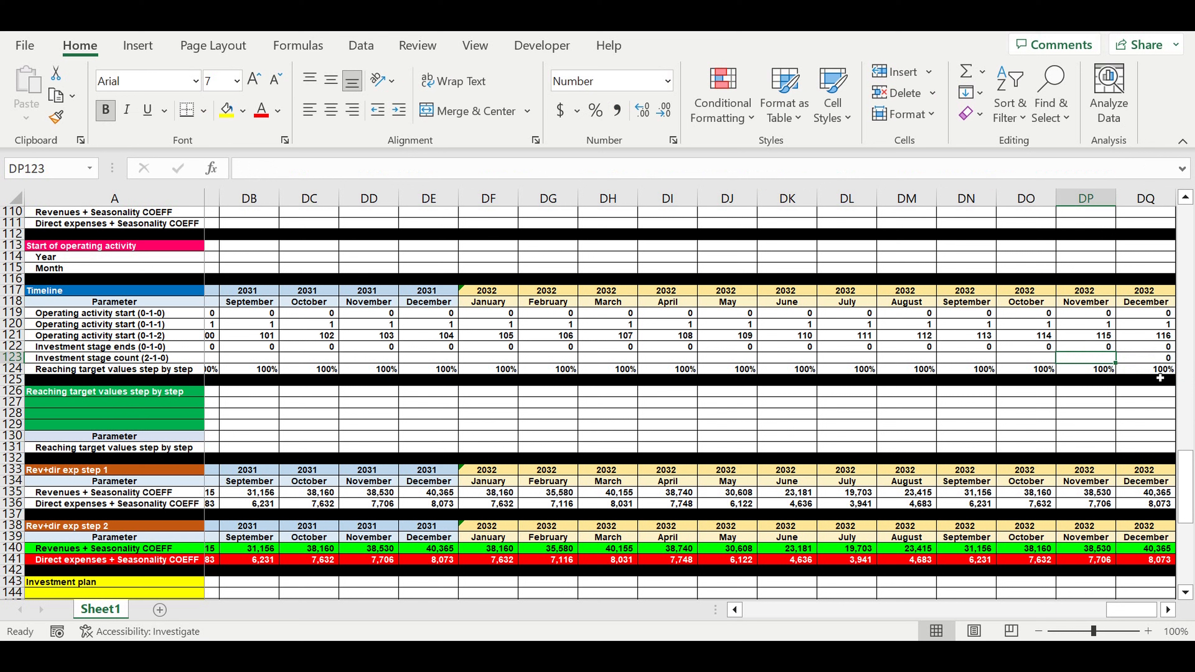
type("=if(")
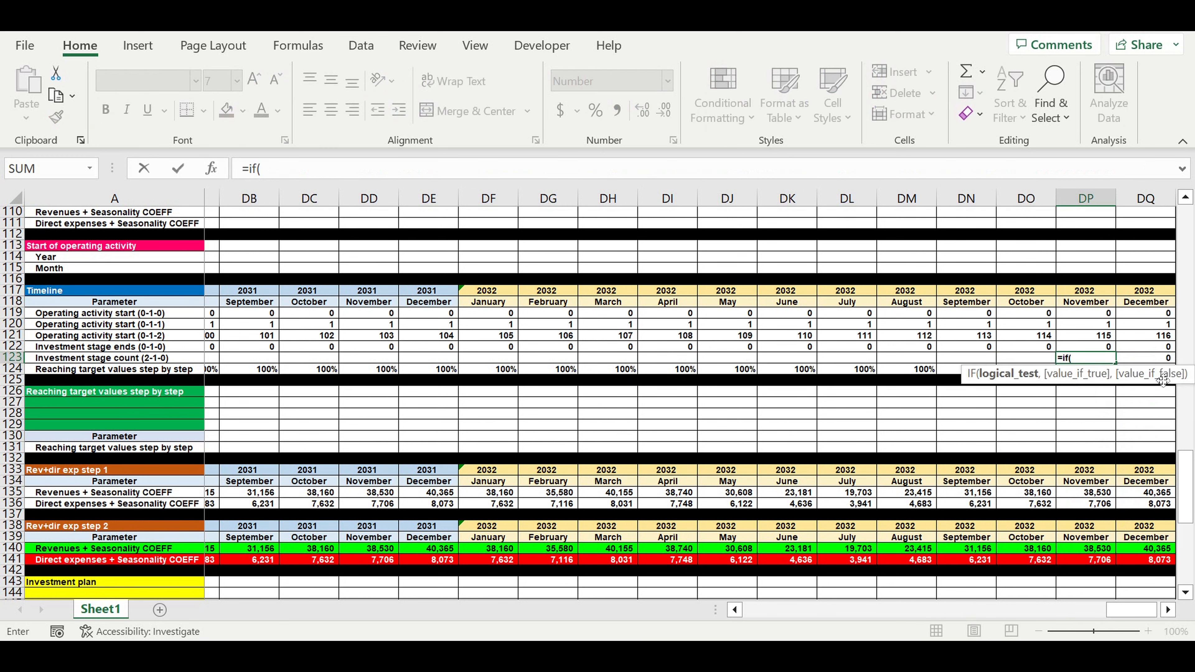
left_click(1148, 361)
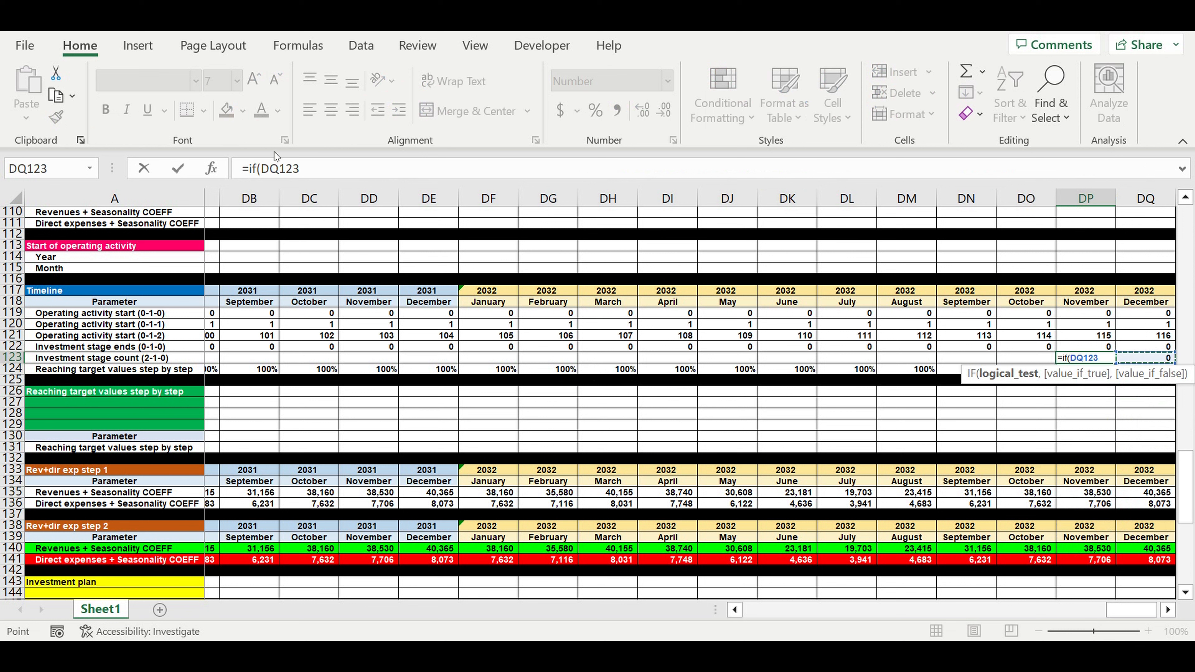
left_click(270, 170)
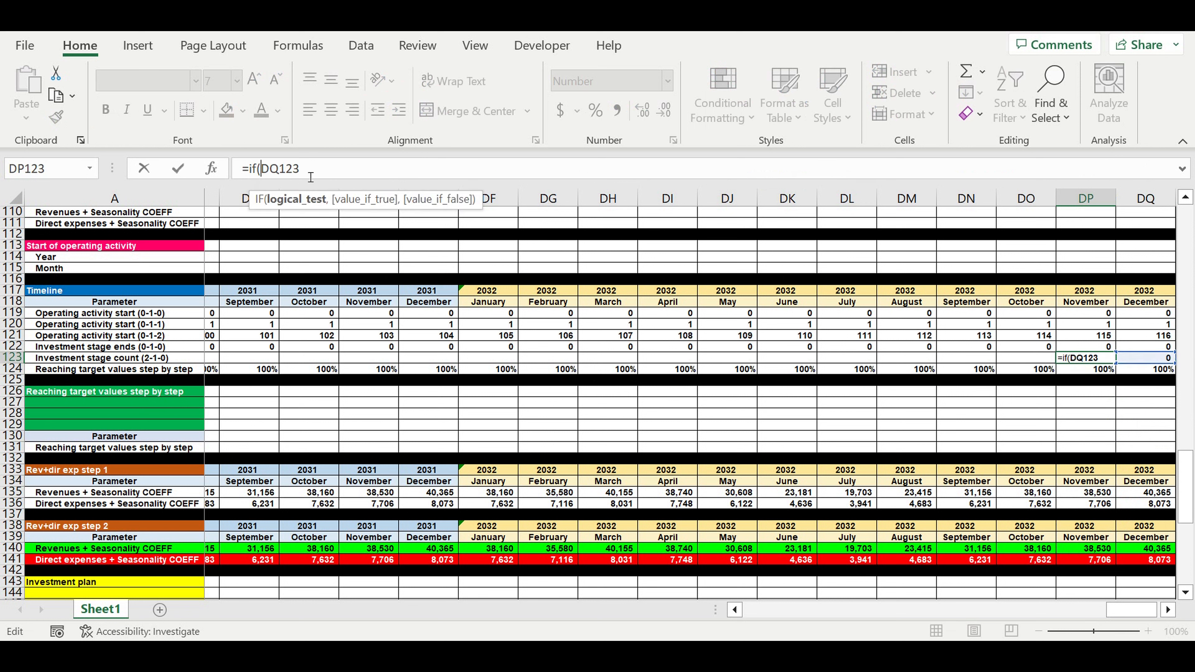
type("and(DQ123")
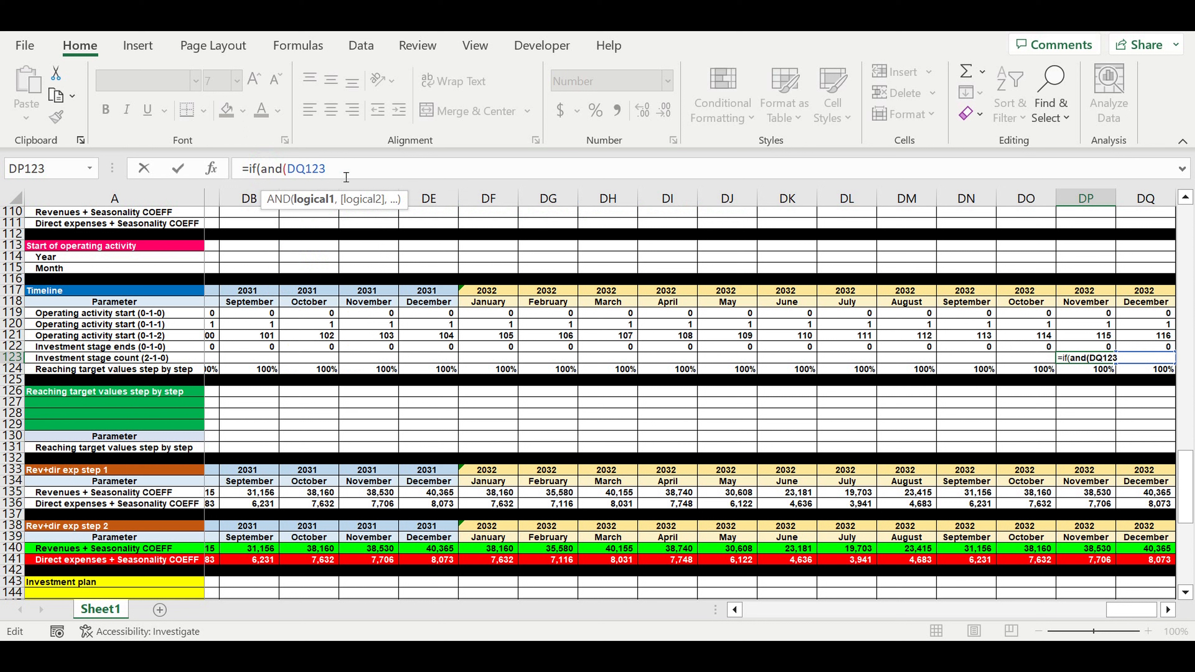
type("=0,")
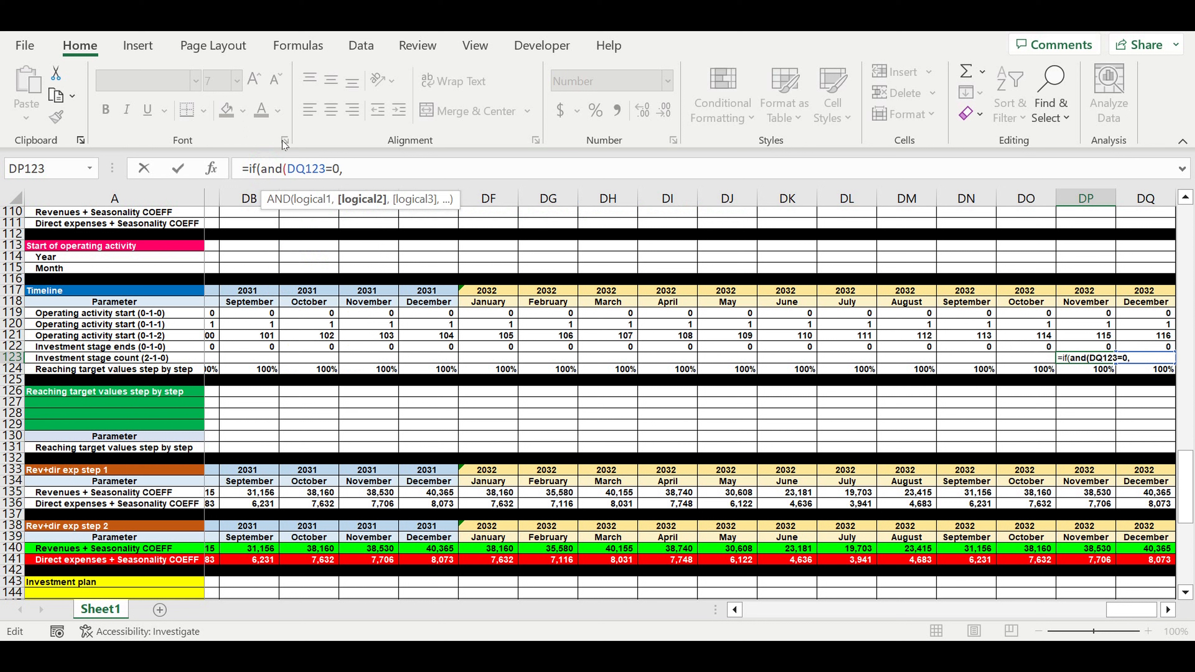
left_click(1091, 351)
type("=0")
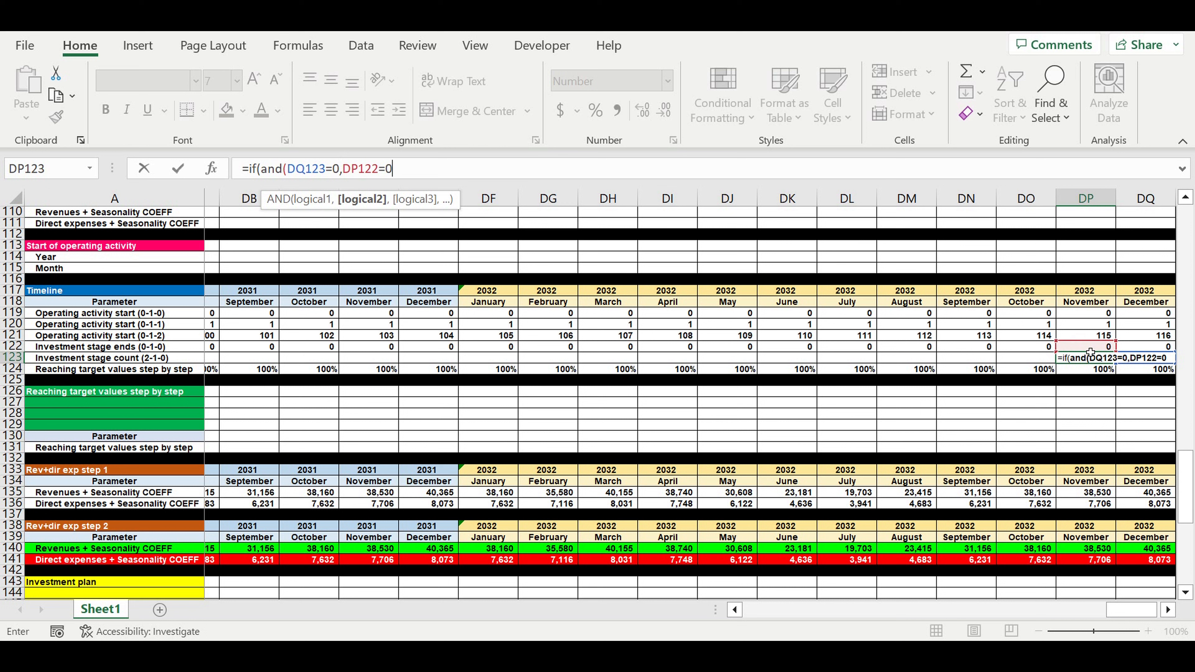
type("),0")
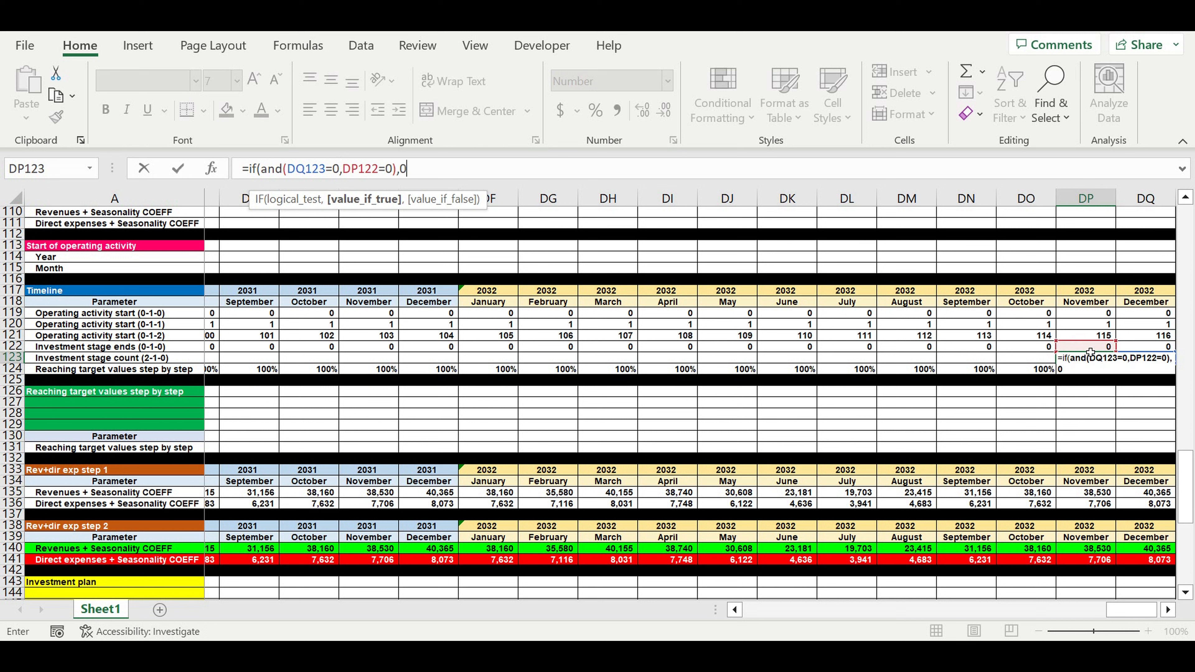
Add a nested IF to the DP123 formula that returns 1 when DQ123=0 and DP122>0.
type(",")
left_click_drag(447, 177, 256, 179)
key("ctrl+c")
left_click(451, 169)
key("ctrl+v")
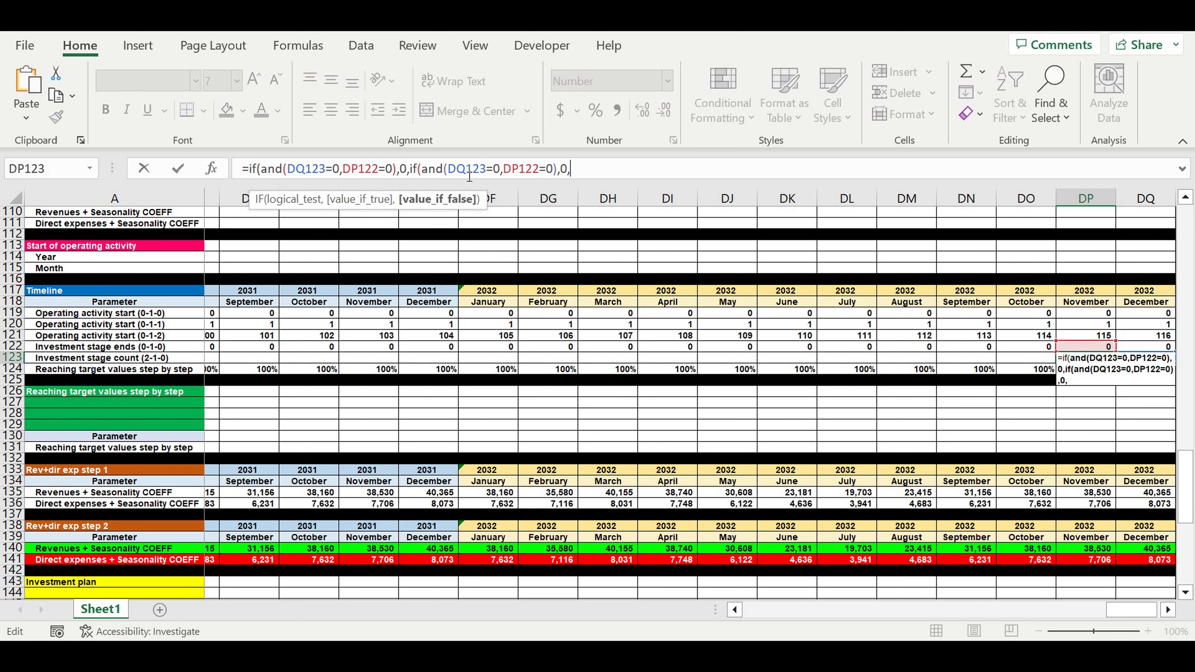
left_click_drag(548, 170, 540, 170)
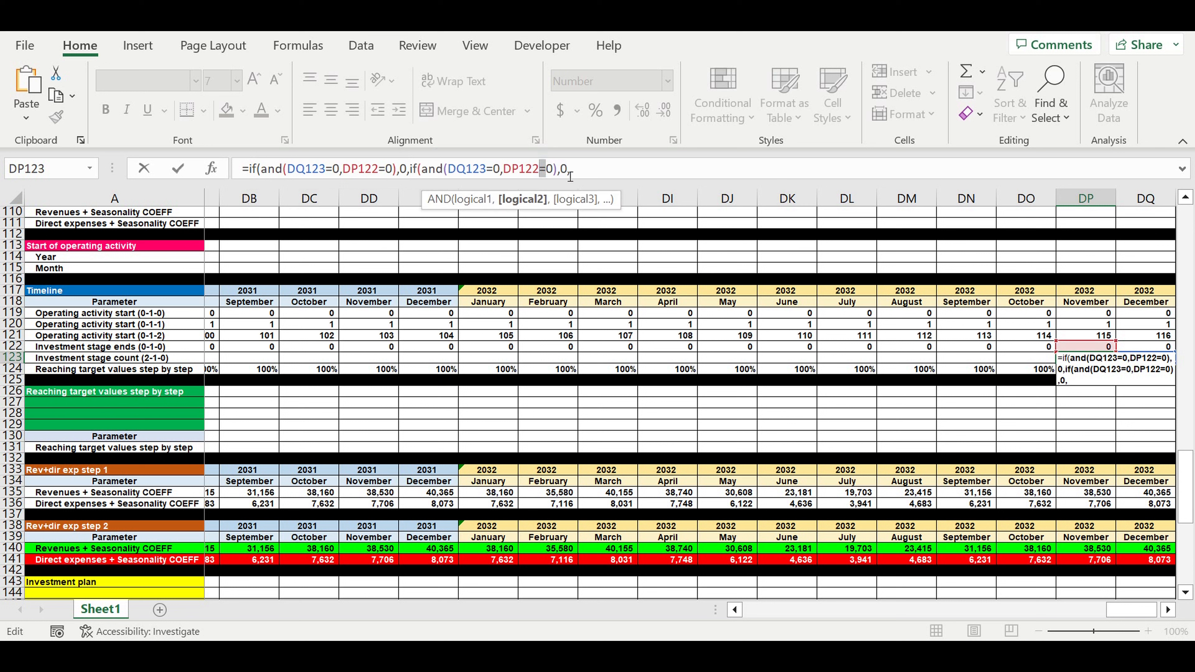
type(">")
left_click_drag(568, 172, 562, 172)
type("1")
left_click(602, 174)
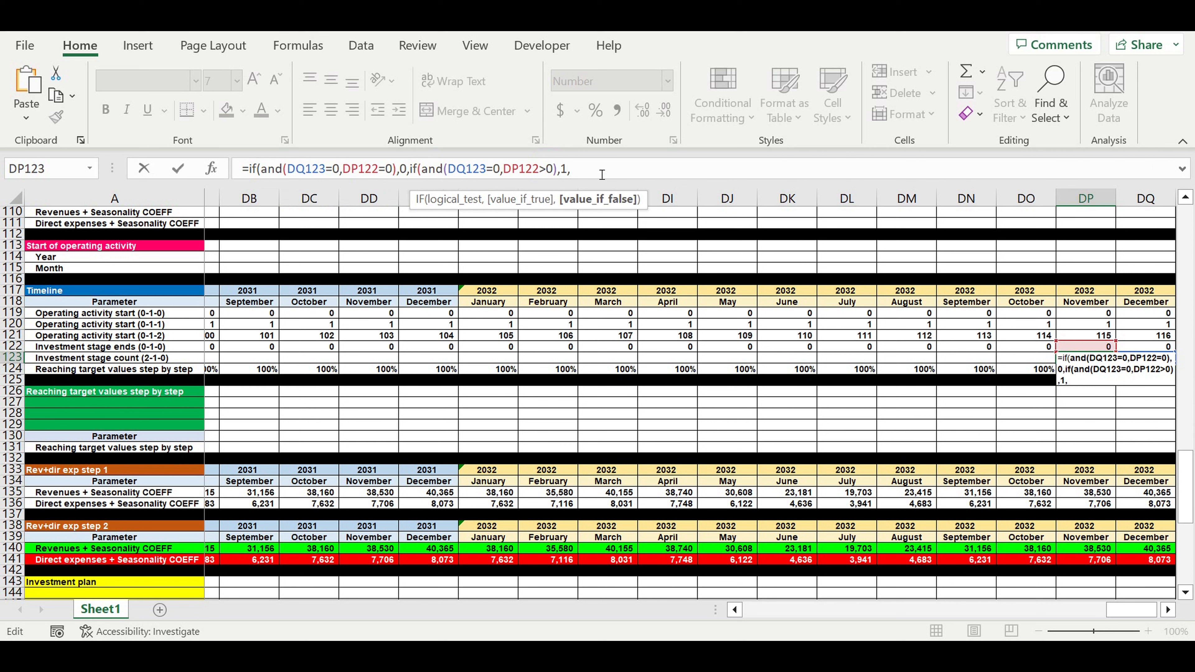
Complete the DP123 formula with DQ123+1 as the final value, and fill it back along row 123 to January 2023.
left_click_drag(449, 169, 486, 169)
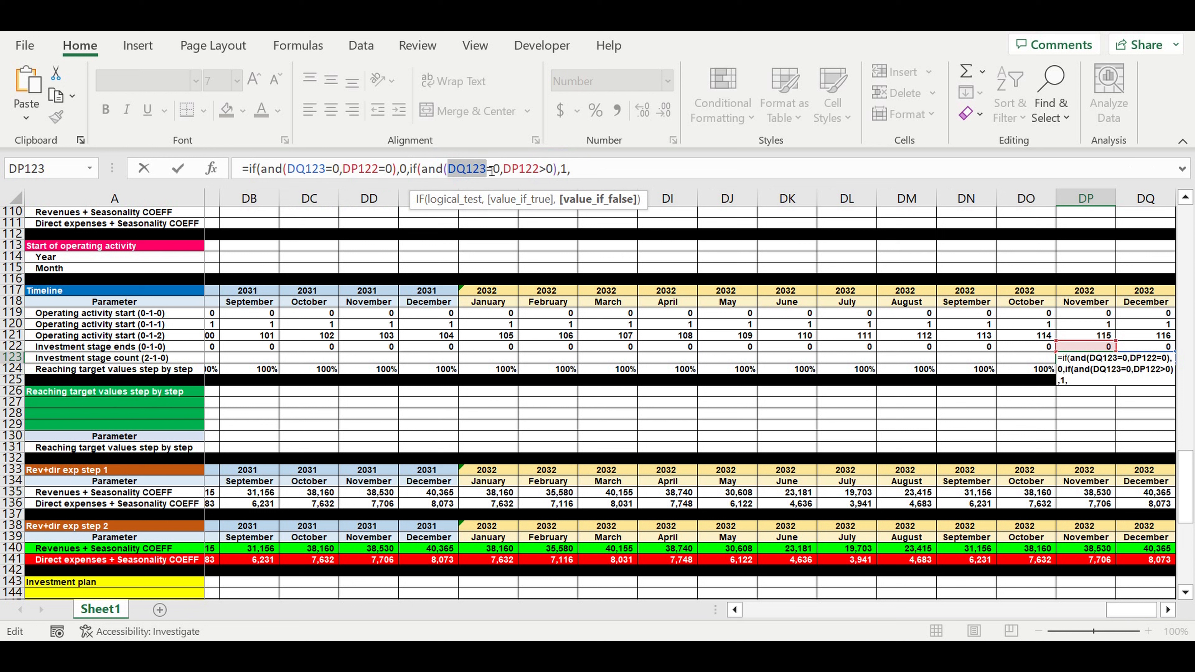
left_click(601, 175)
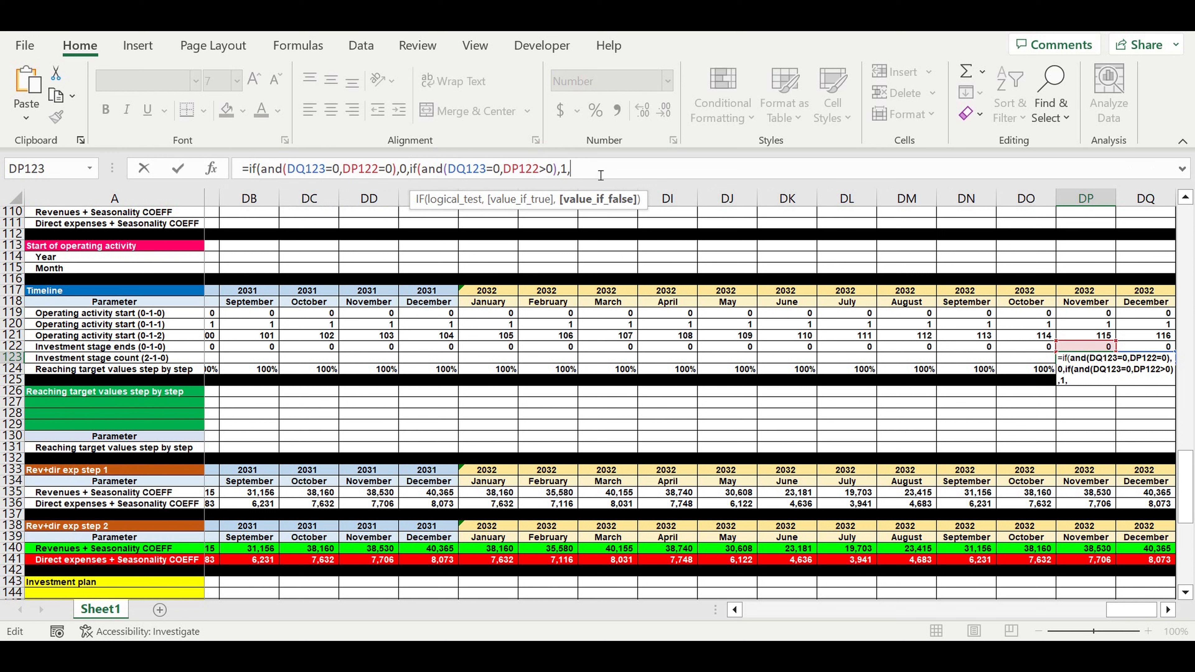
key("ctrl+v")
type("+1)")
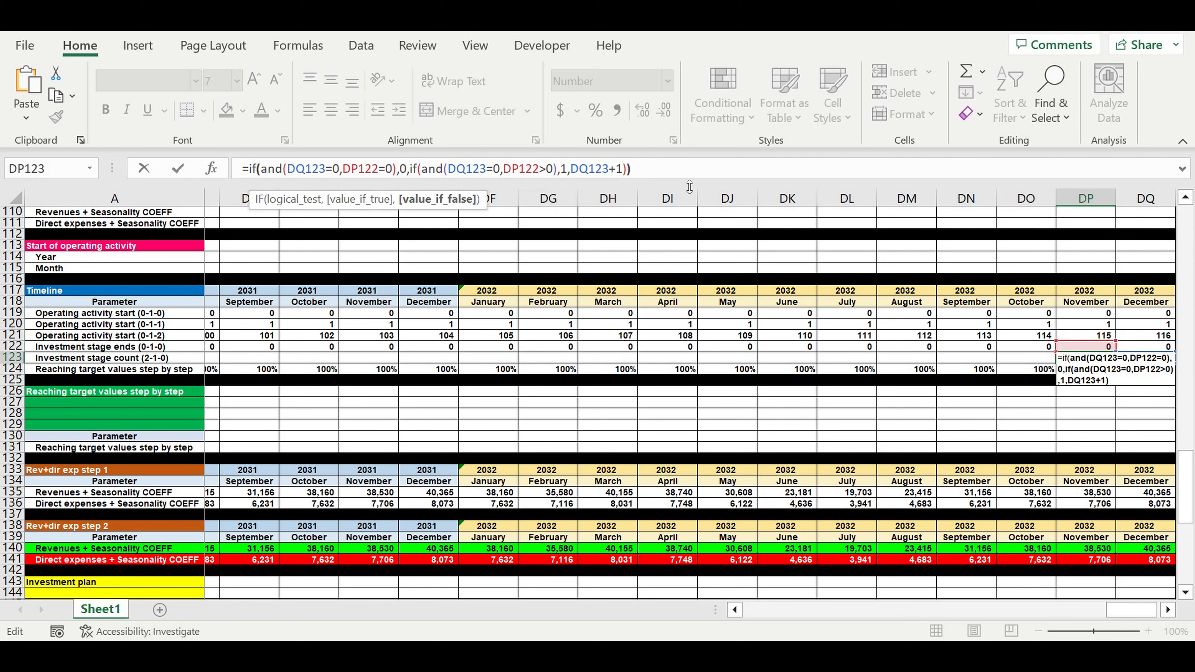
key("Return")
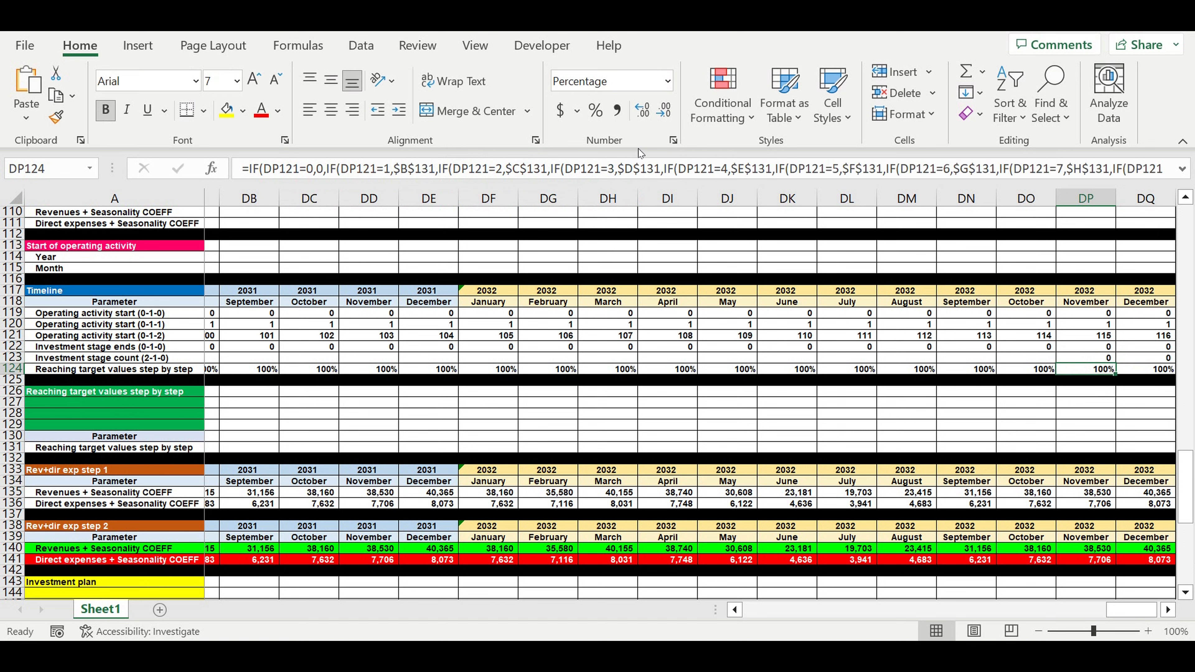
left_click(1098, 360)
left_click_drag(1119, 369, 212, 346)
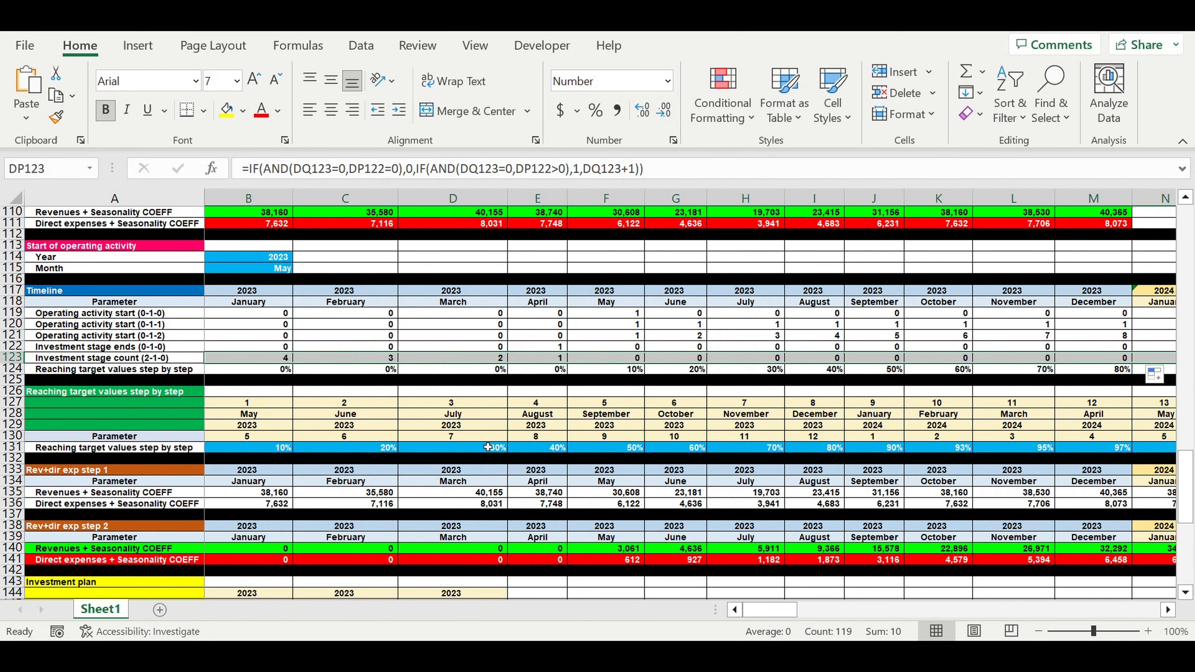
Check the investment stage end flag and the countdown values for January to April 2023 in rows 122 and 123.
left_click(470, 446)
left_click(537, 342)
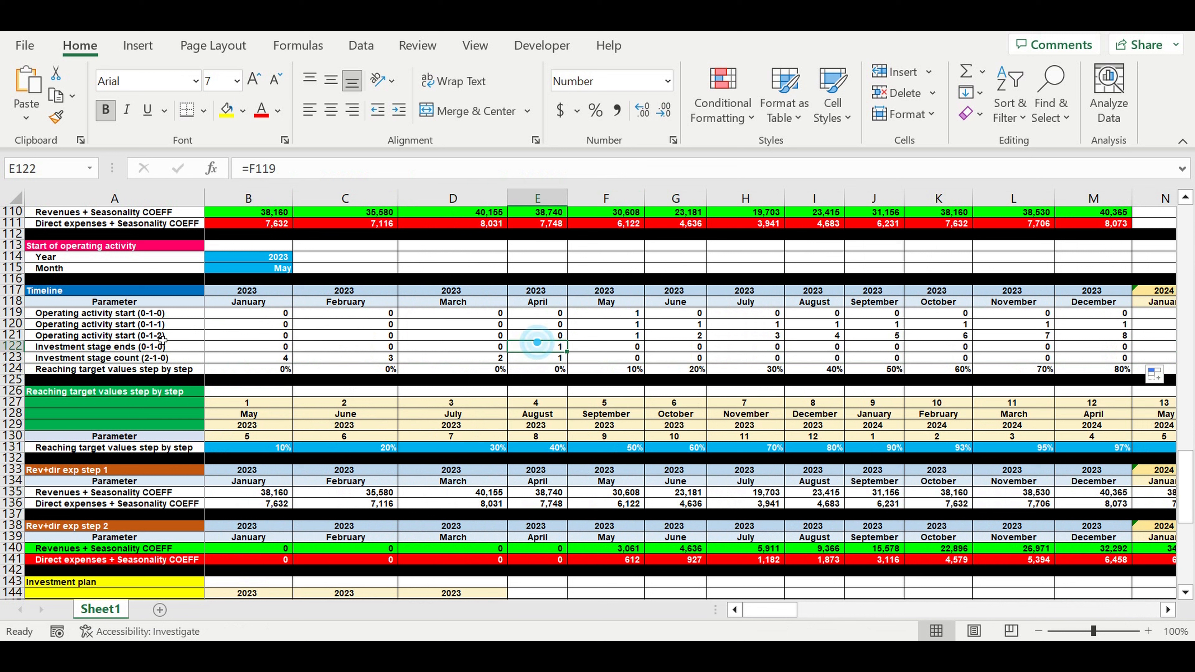
left_click(12, 347)
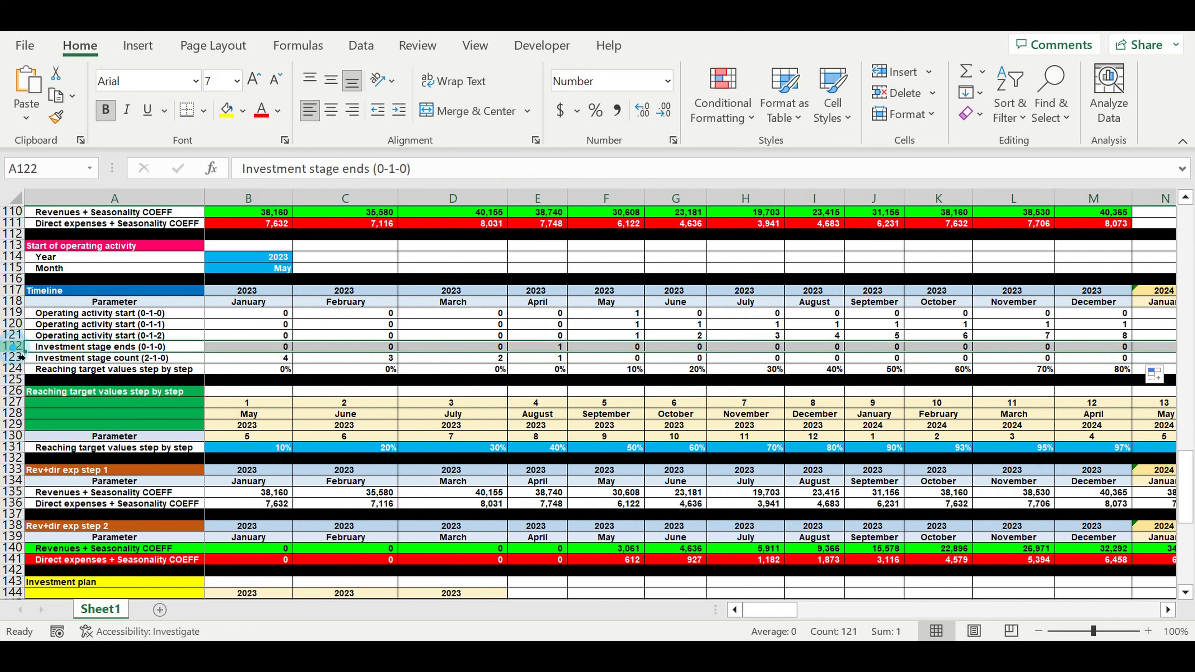
left_click(545, 347)
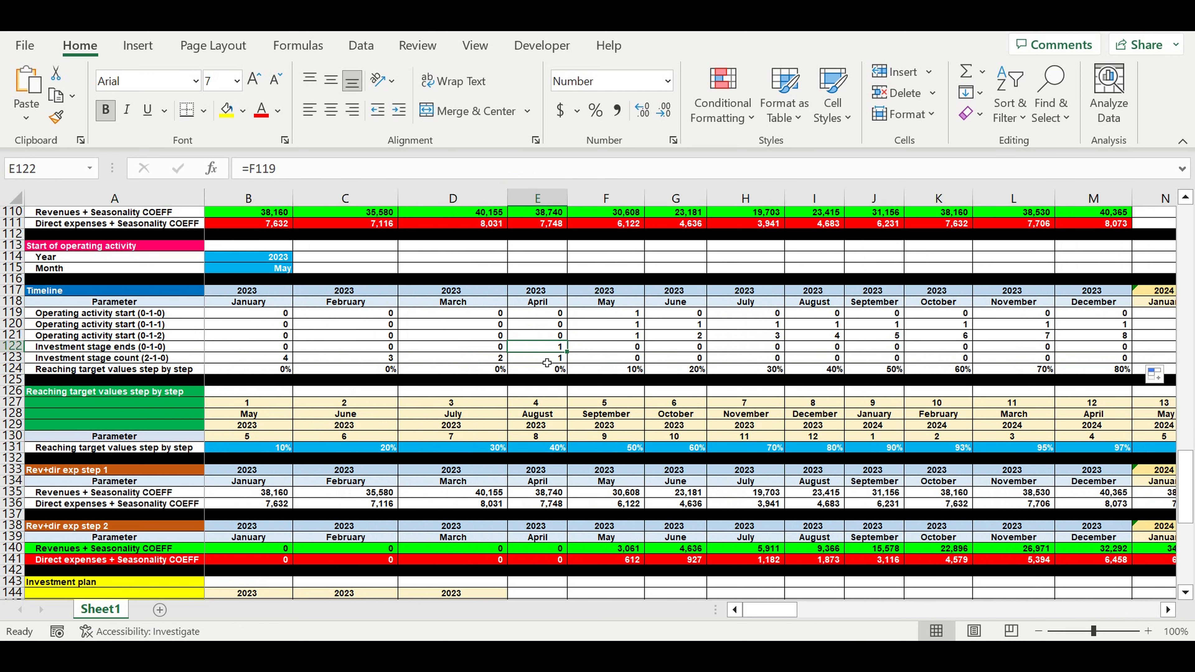
left_click(547, 361)
left_click_drag(547, 363, 224, 361)
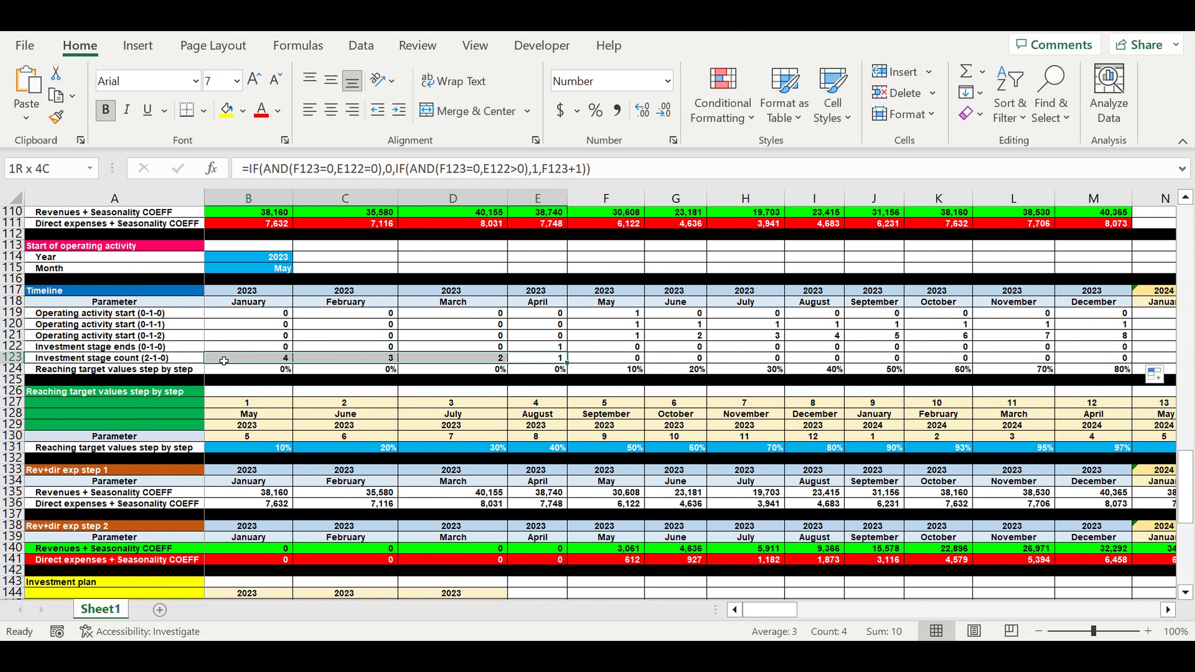
left_click(466, 359)
left_click(359, 362)
left_click(271, 360)
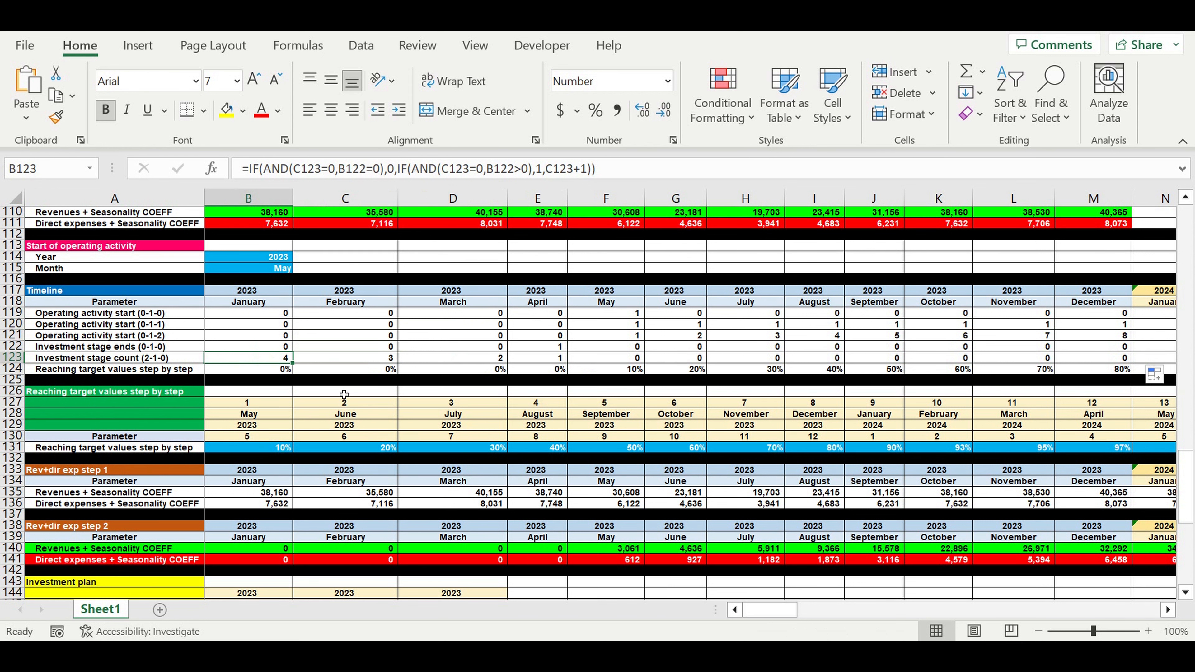
Compare the March and April 2023 stage count cells with the amounts in the investment plan's two month columns.
left_click(555, 360)
scroll(555, 360, "down", 5)
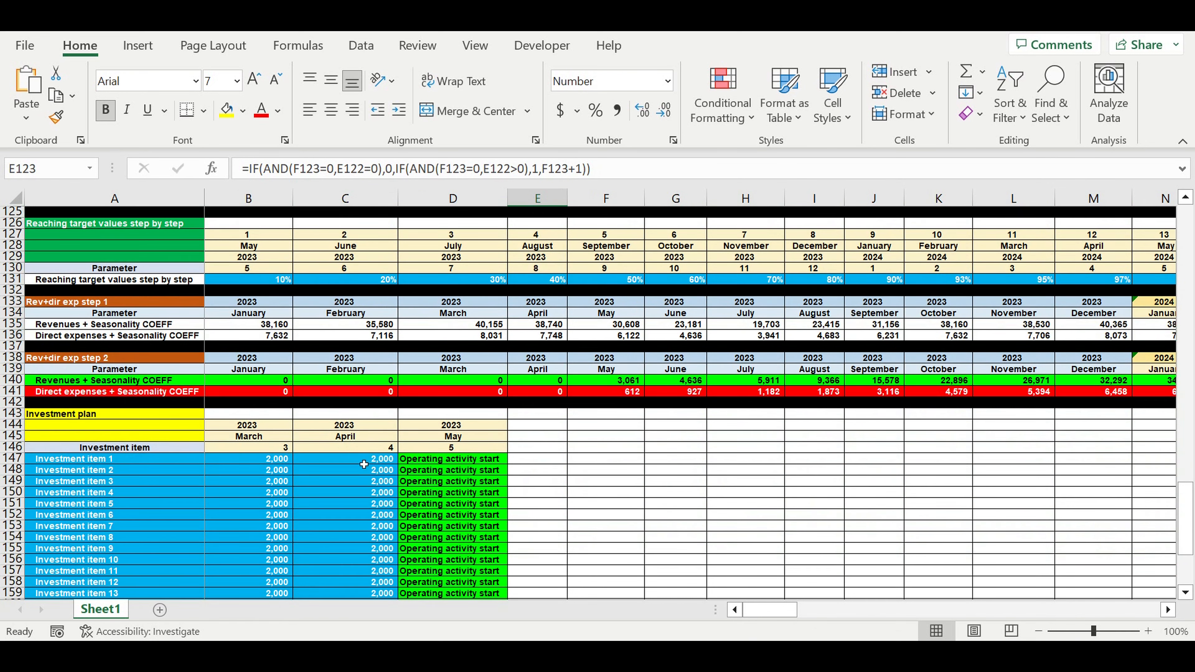
left_click(348, 459)
left_click_drag(319, 464, 249, 559)
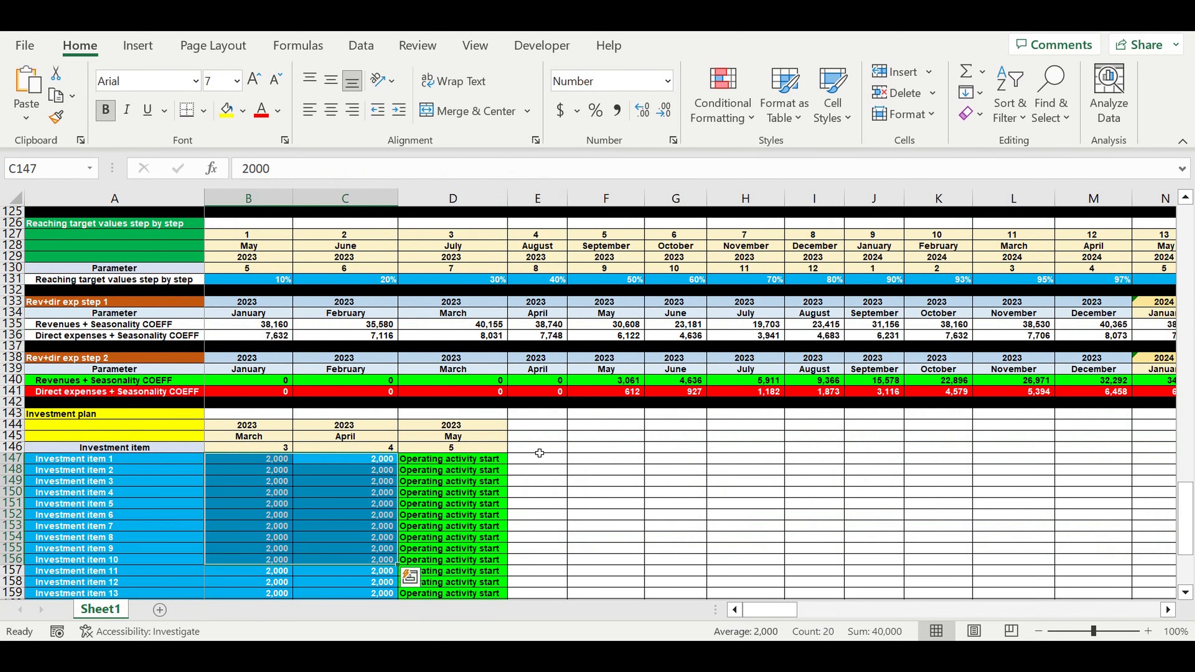
scroll(572, 381, "up", 4)
left_click_drag(539, 324, 490, 329)
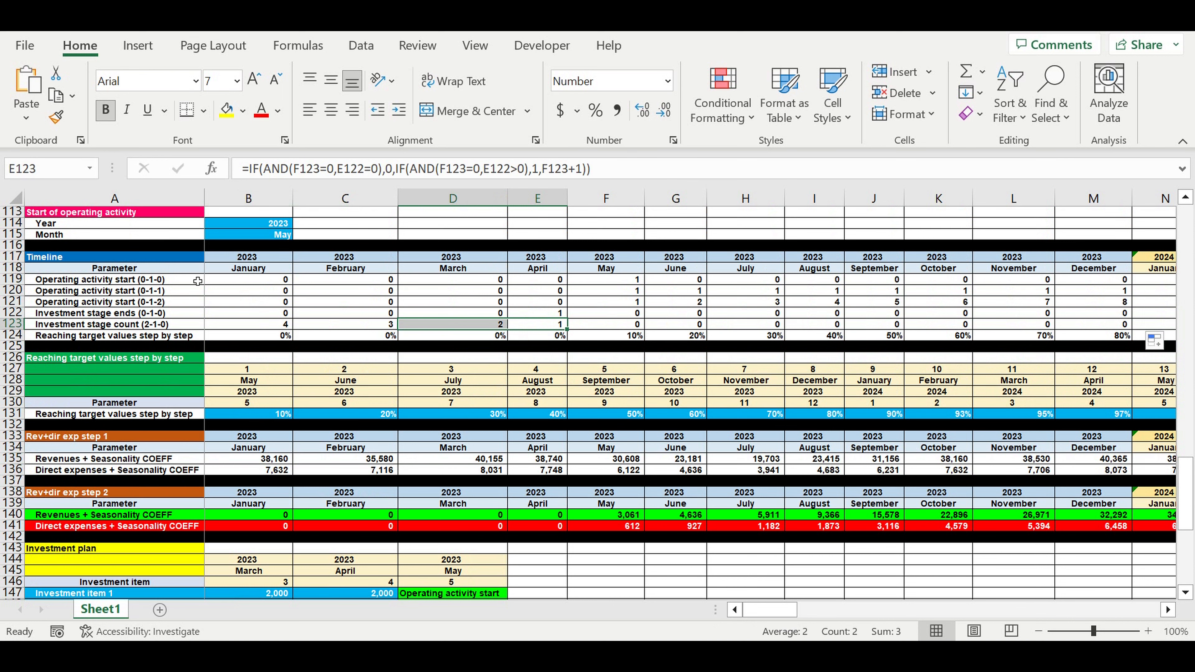
Copy the two header rows of Rev+dir exp step 2 to row 174, below the investment plan.
scroll(286, 333, "down", 2)
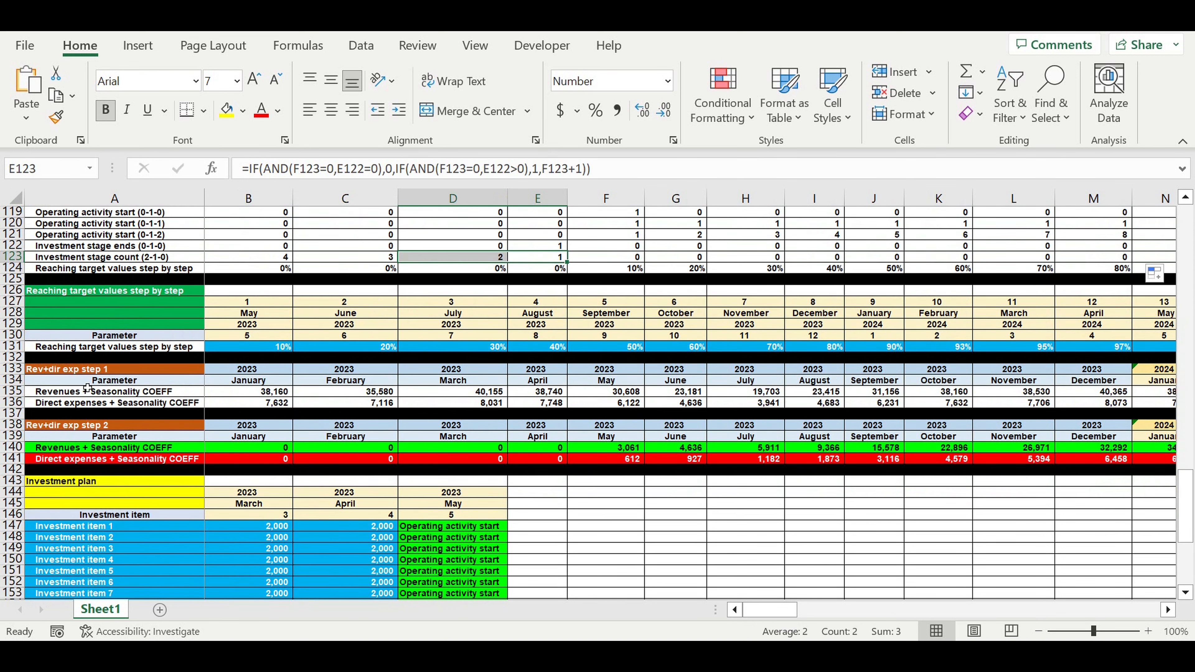
left_click_drag(14, 425, 21, 437)
key("ctrl+c")
scroll(565, 517, "down", 7)
scroll(566, 517, "down", 2)
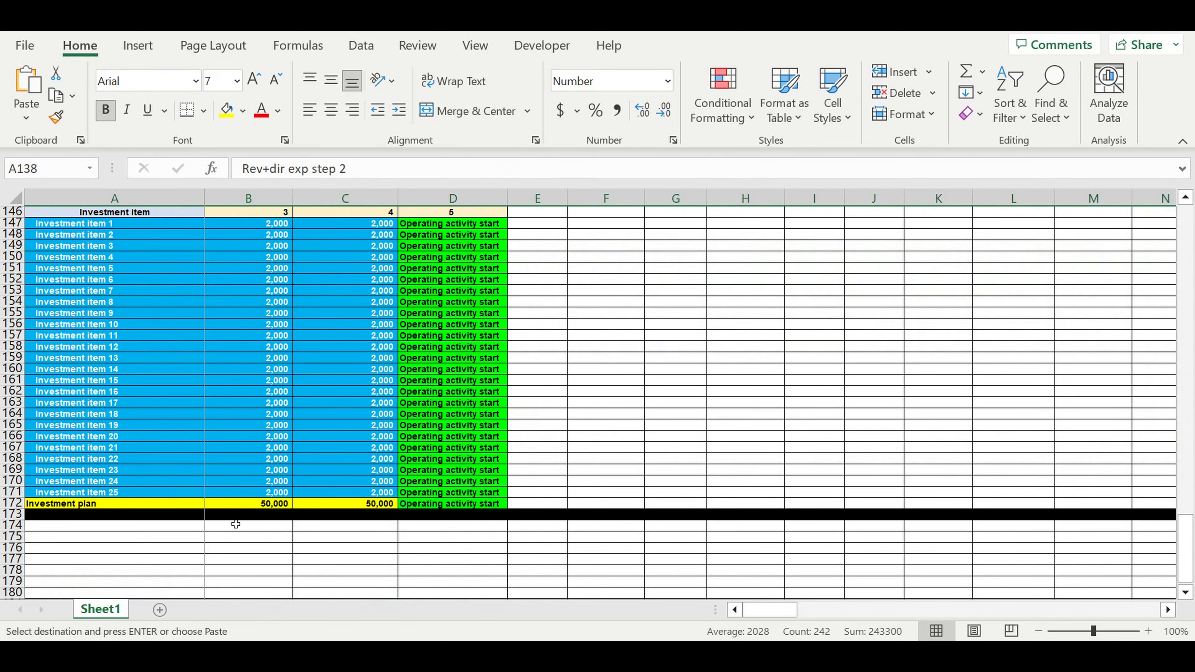
left_click(100, 527)
key("ctrl+v")
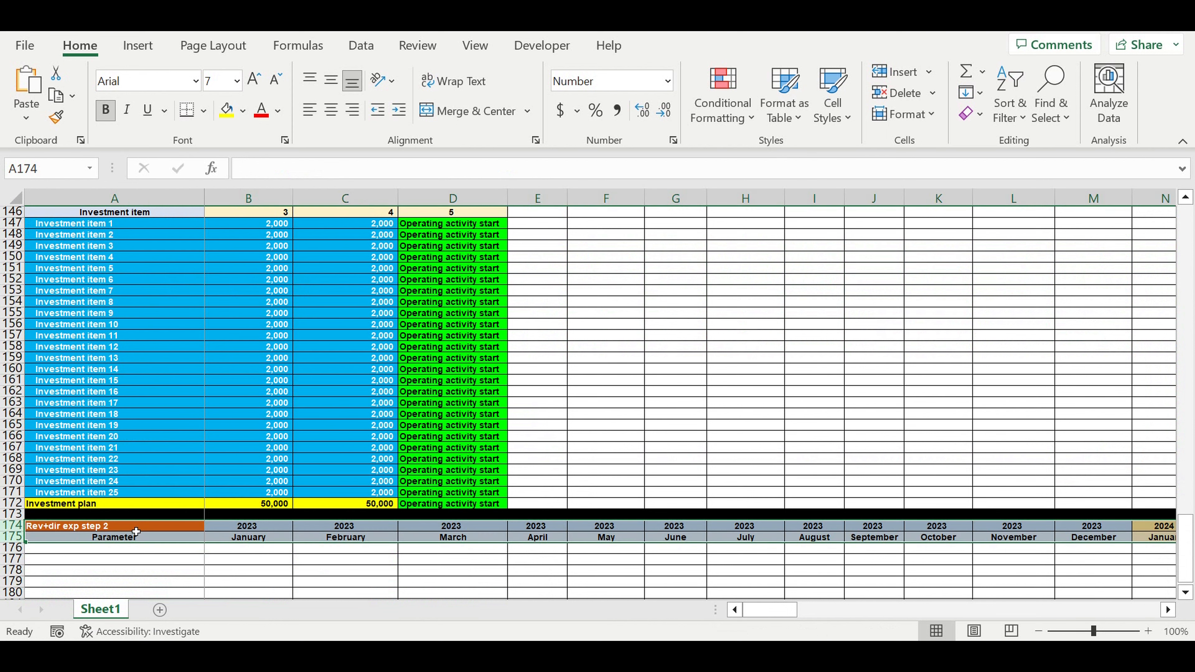
left_click(295, 569)
Relink the January year in B174 to the Rev+dir exp step 2 header with =B138.
left_click(251, 528)
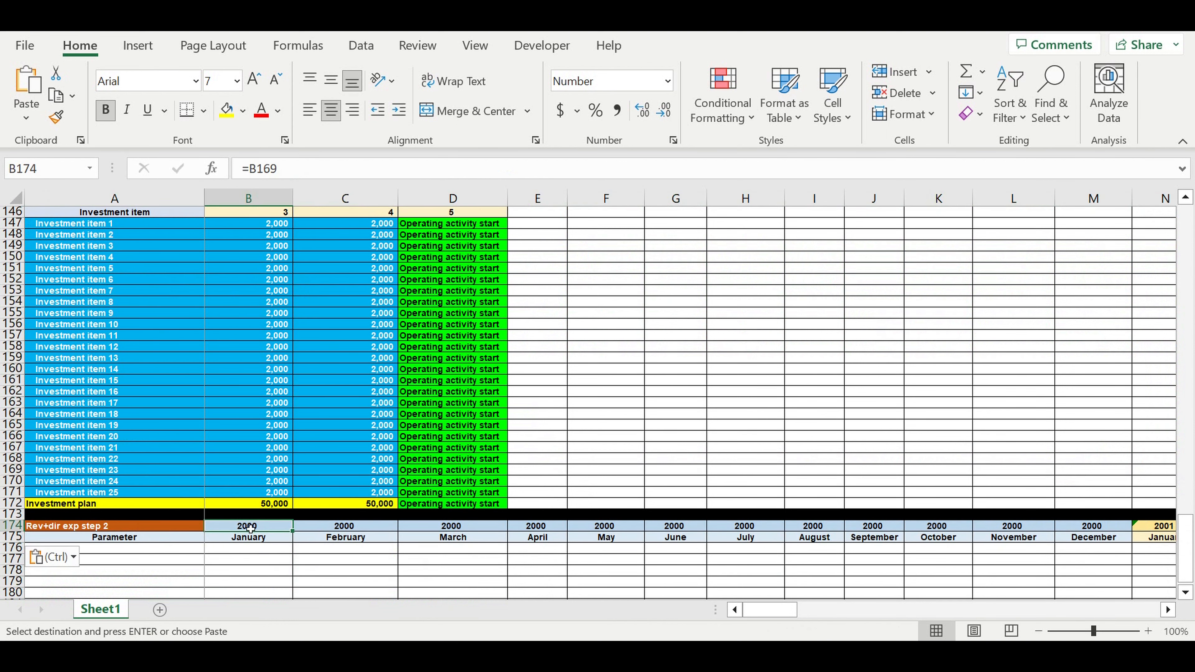
type("=")
scroll(250, 528, "up", 7)
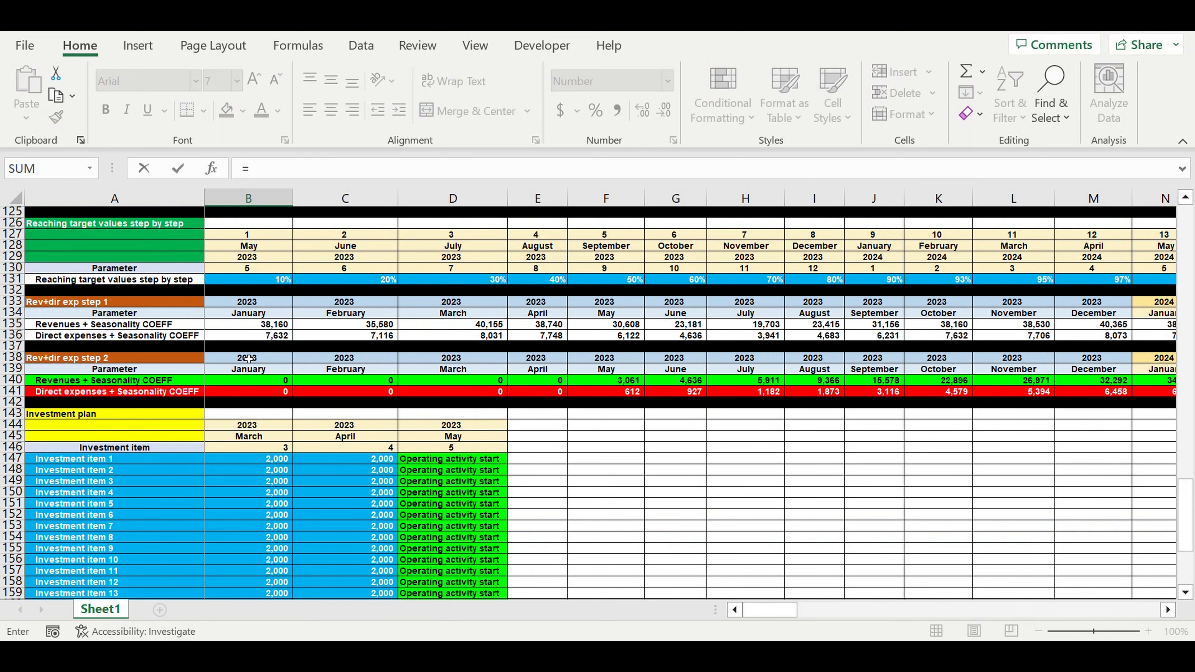
left_click(248, 359)
scroll(263, 423, "down", 7)
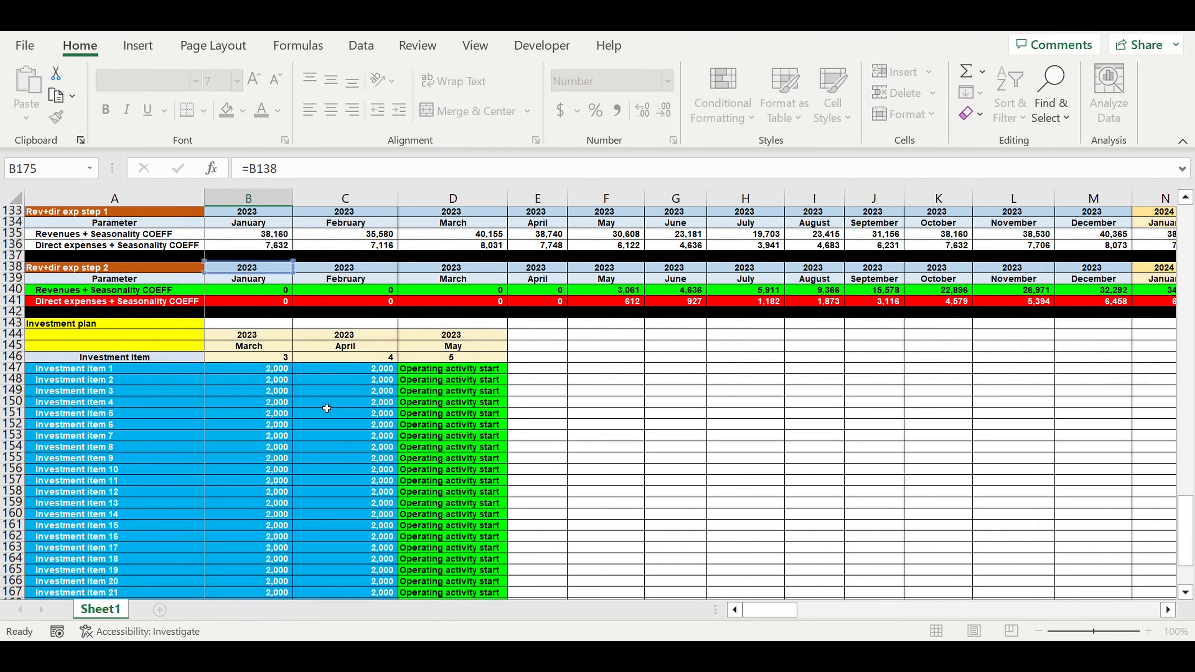
key("Return")
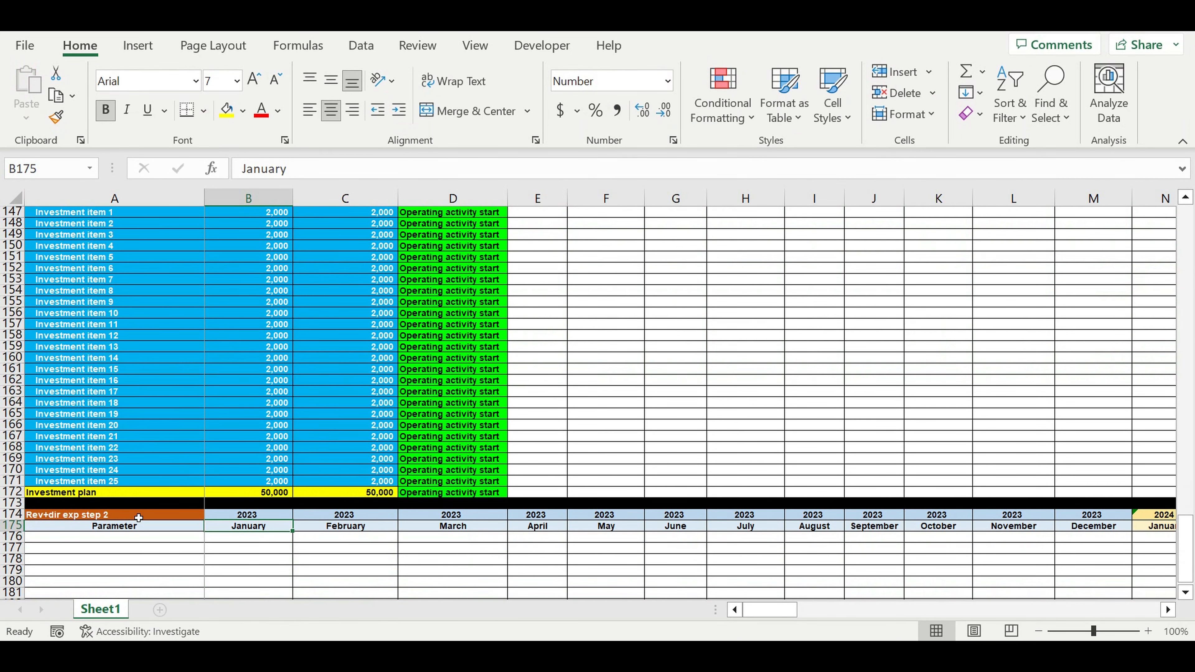
Rename the copied section heading in A174 as "Investment plan".
left_click(140, 517)
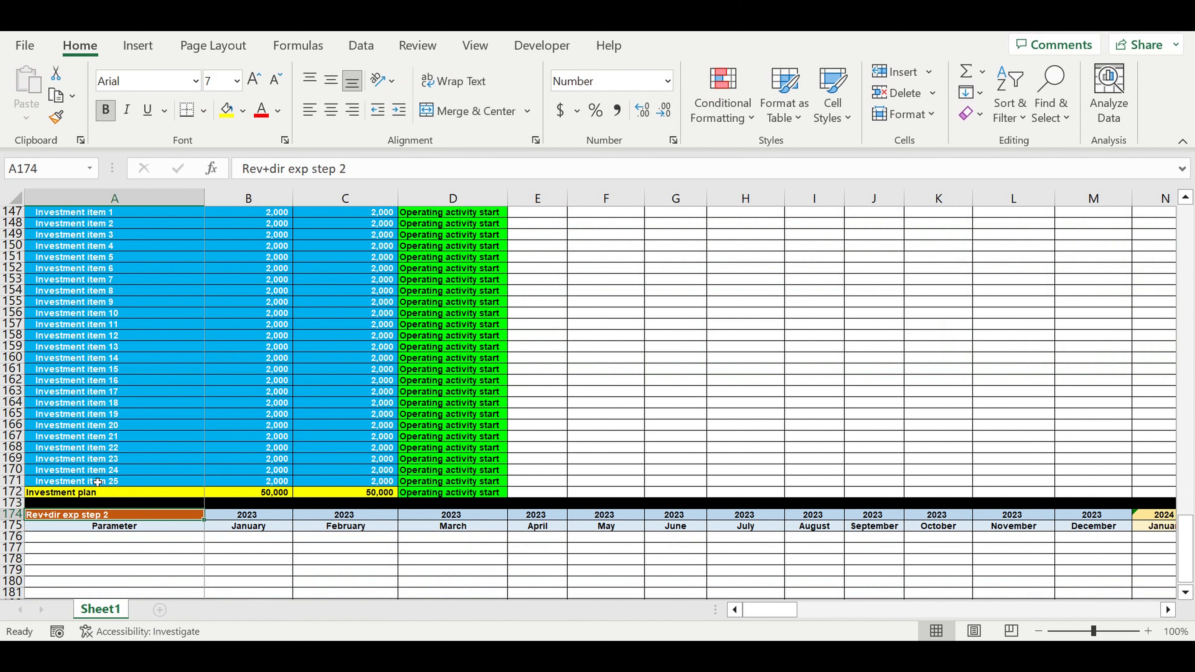
type("Investment")
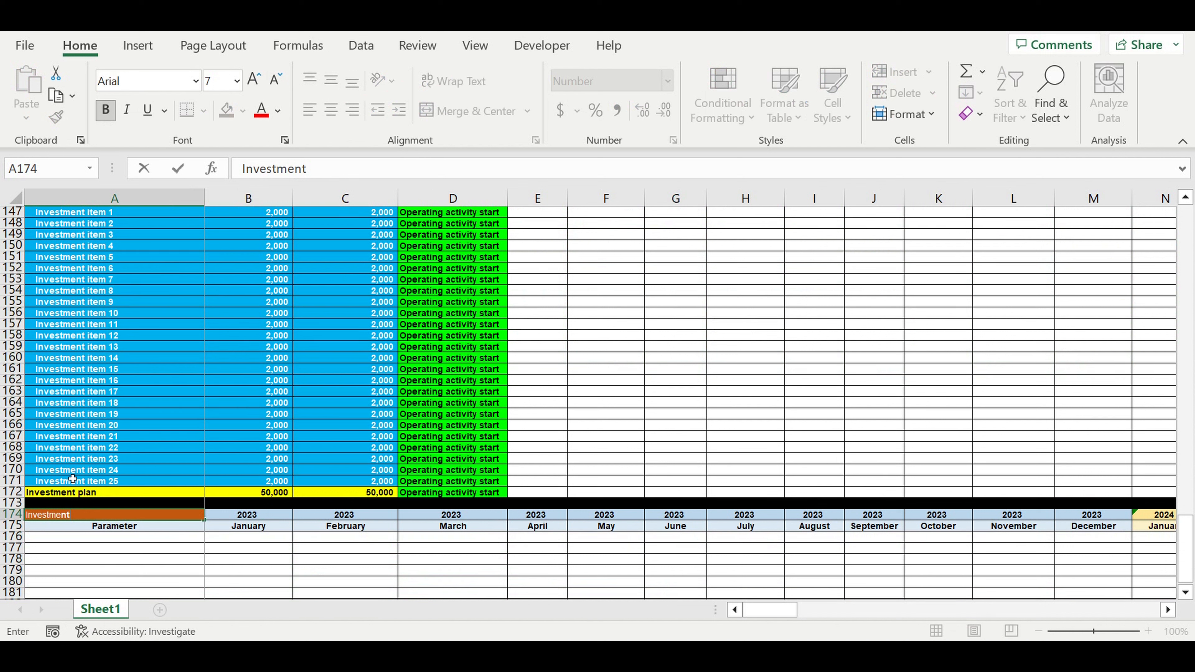
type("plan")
key("Return")
Give the A174 heading a light gold fill and the automatic black font color.
left_click(162, 515)
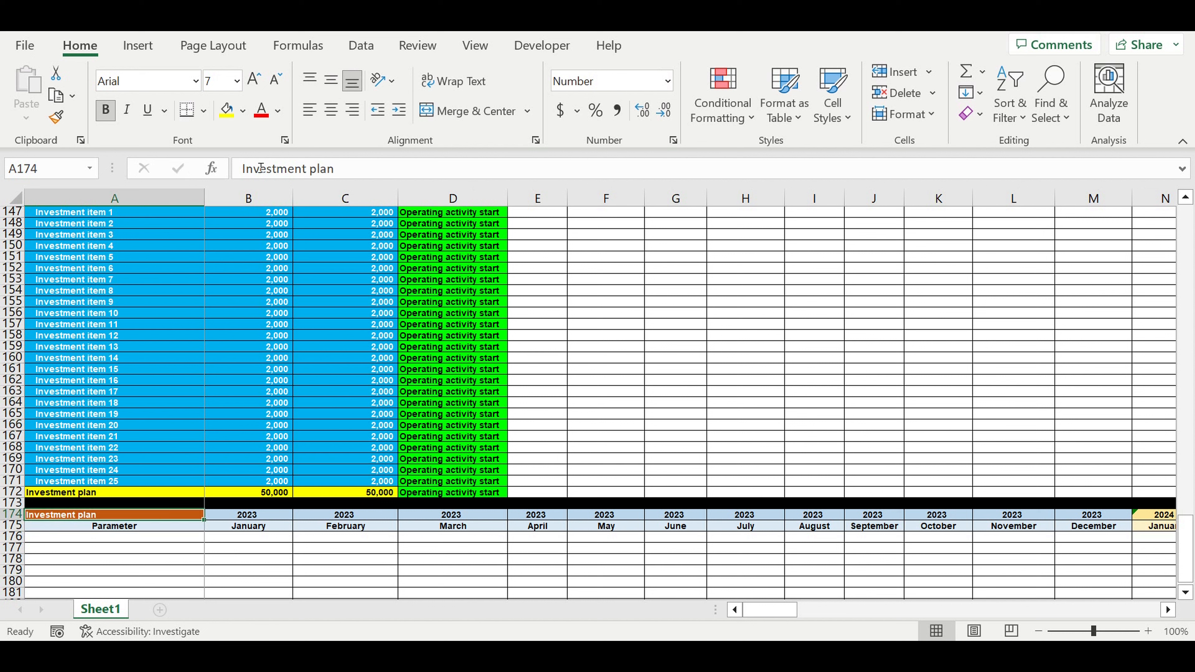
left_click(242, 111)
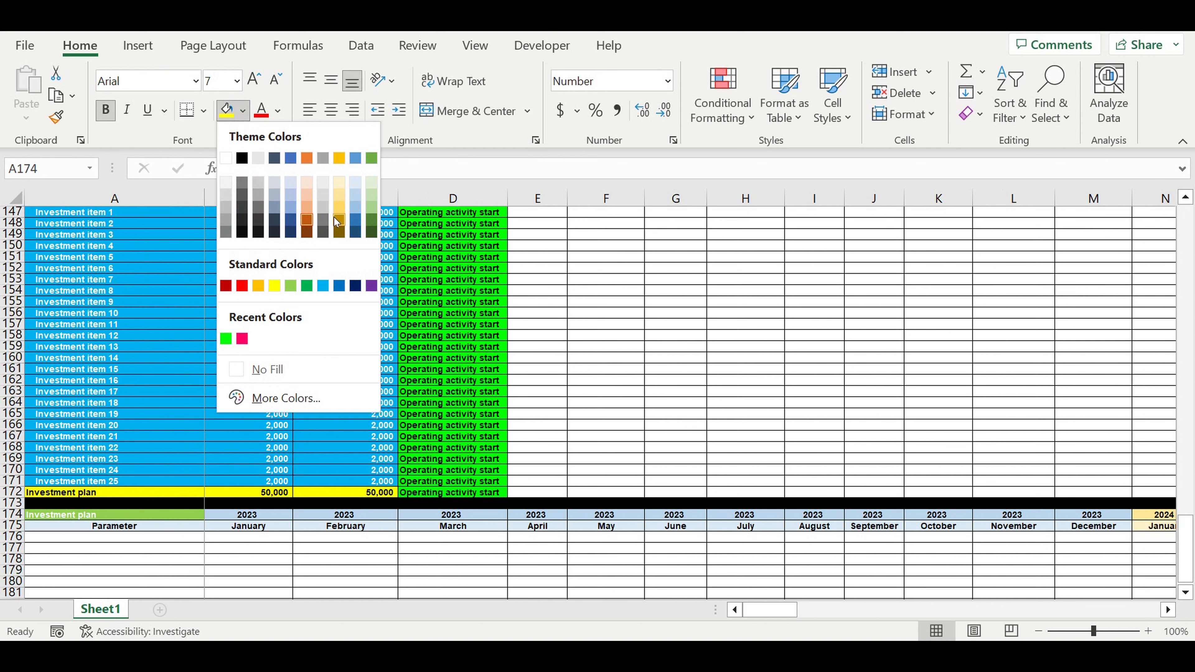
left_click(338, 209)
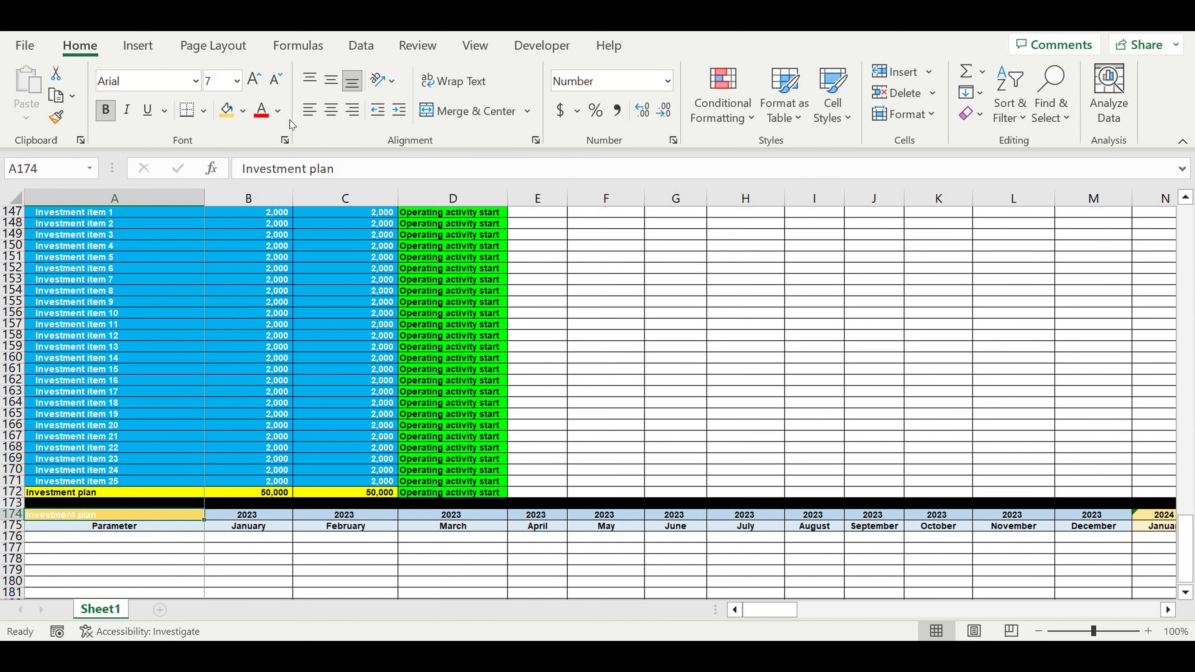
left_click(278, 111)
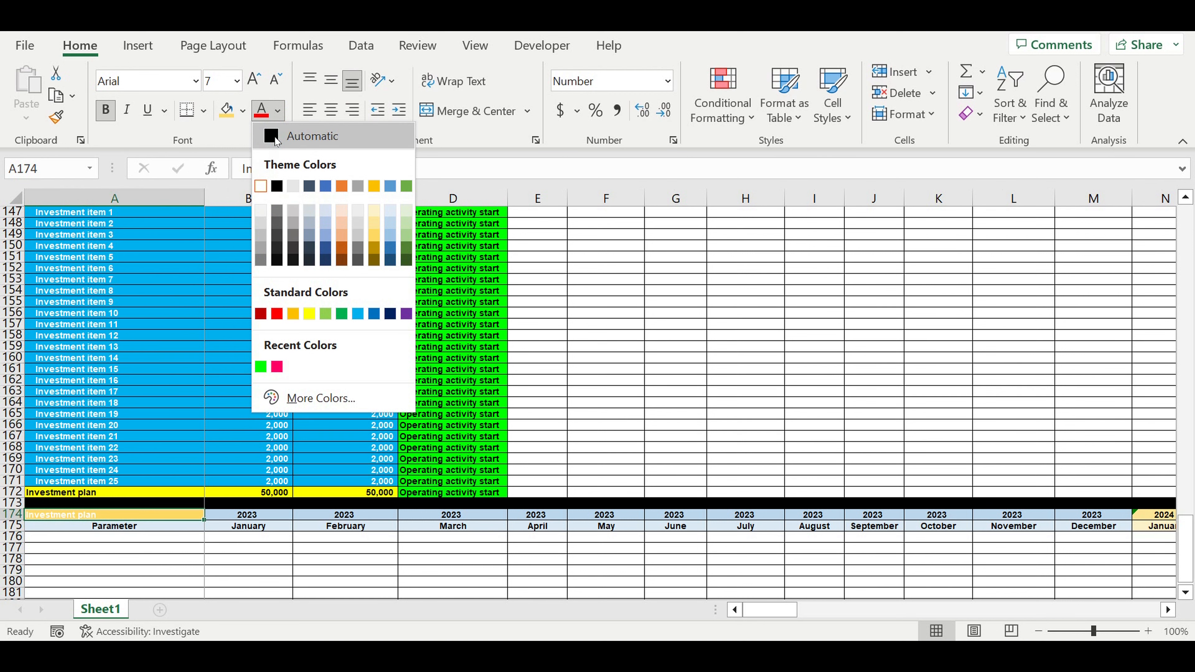
left_click(275, 138)
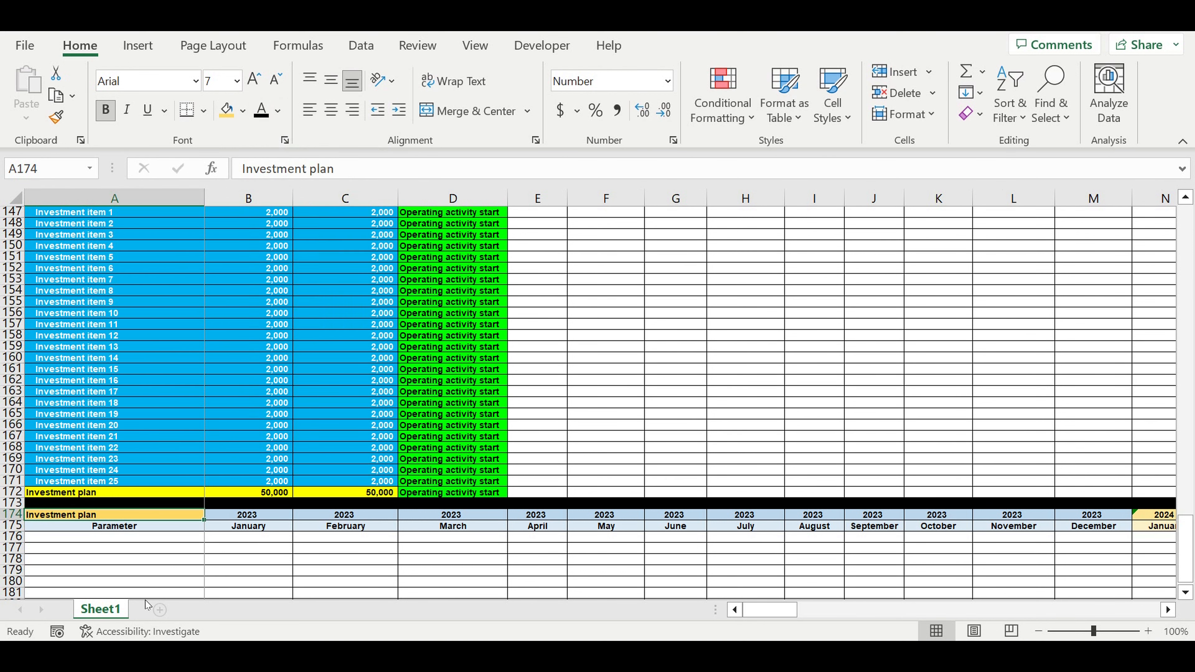
Link A176 to the first investment item's name with =A147 and indent the label.
left_click(120, 570)
left_click(161, 542)
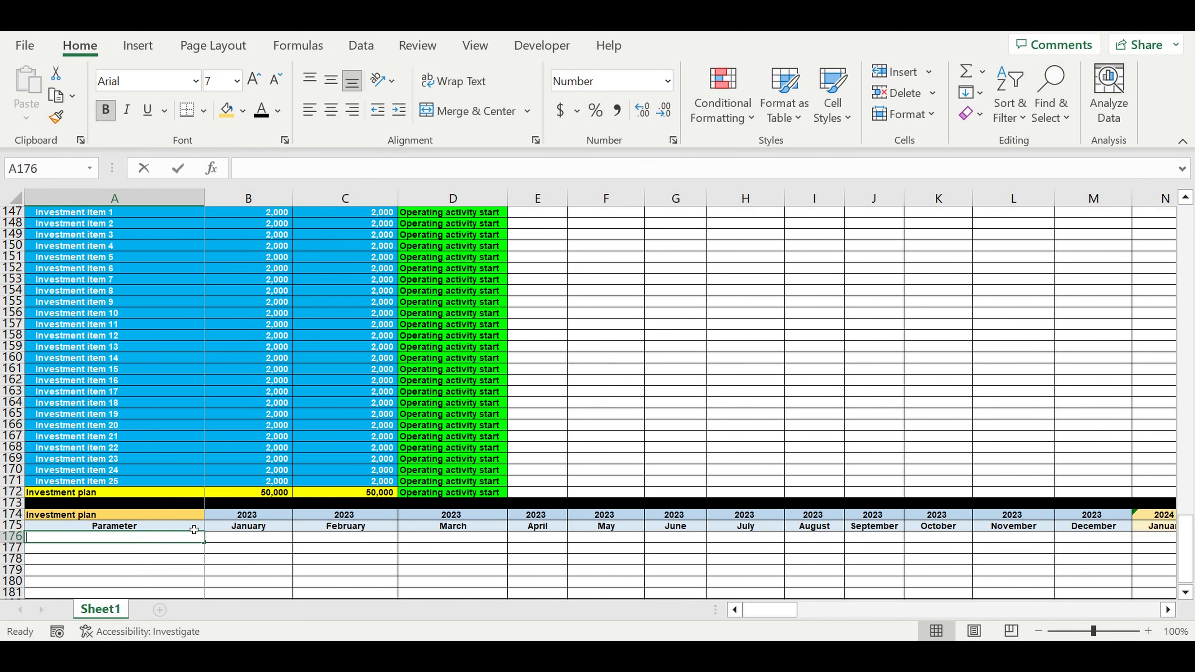
type("=")
scroll(92, 356, "up", 4)
left_click(82, 353)
key("Return")
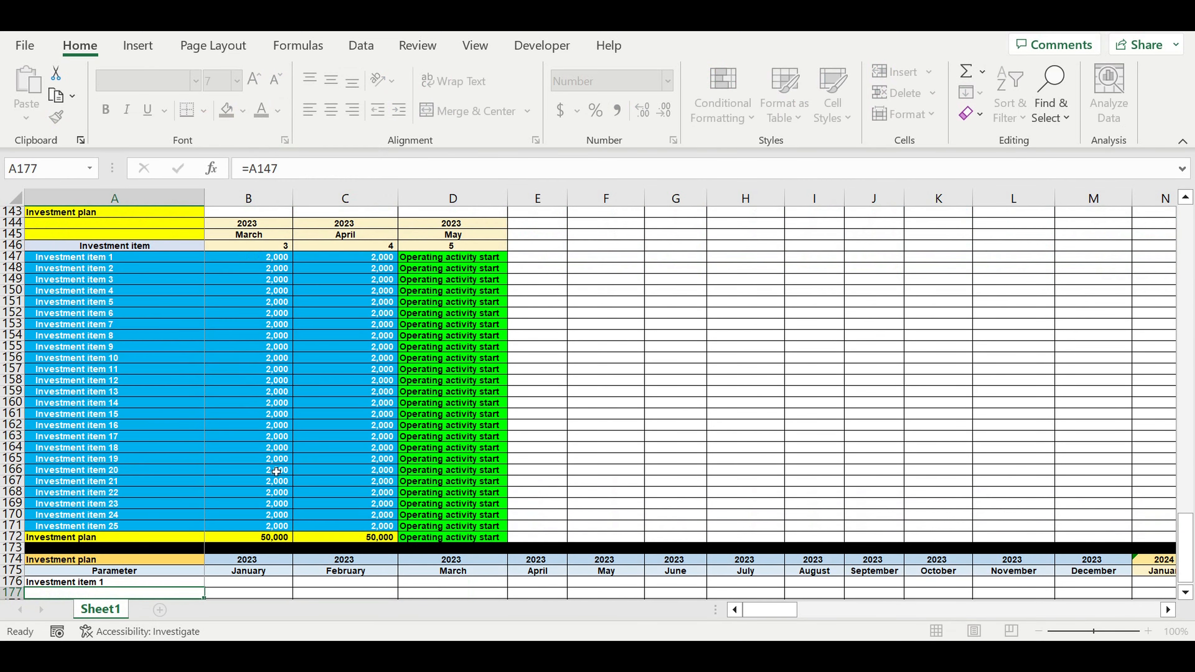
left_click(121, 482)
left_click(399, 110)
Fill the item name link down column A from A176 to A200 to list all 25 investment items.
scroll(208, 417, "down", 3)
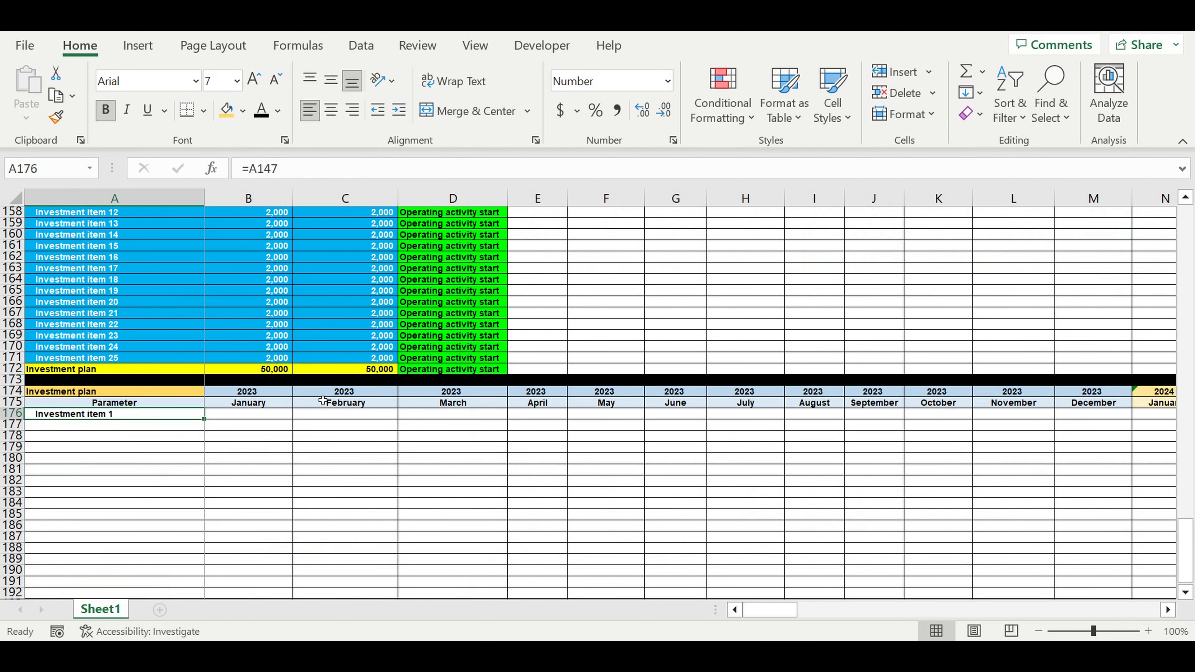
left_click_drag(208, 393, 202, 590)
scroll(258, 470, "down", 4)
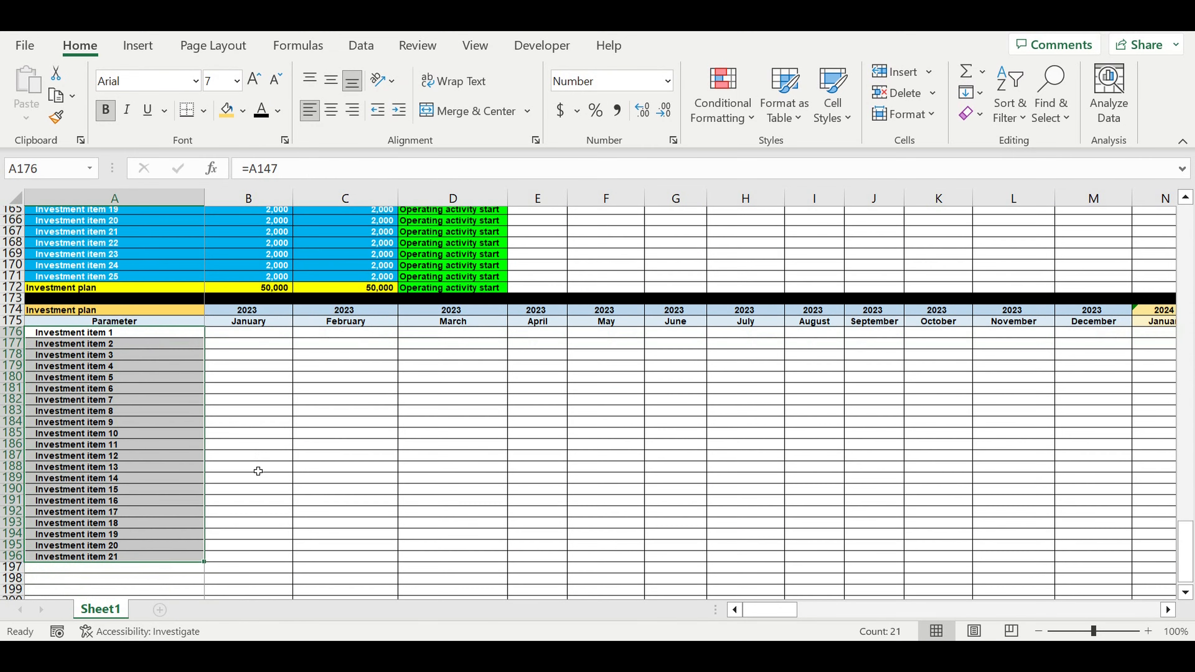
left_click_drag(212, 455, 212, 496)
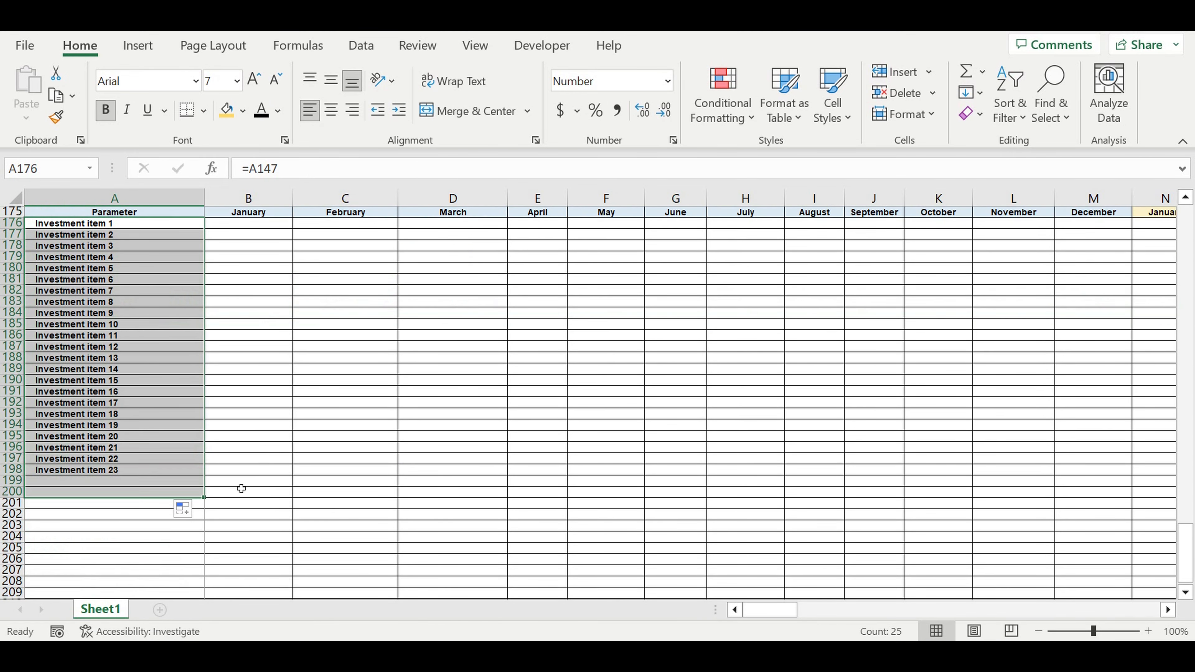
Fill the whole of row 201 with black as a separator below the item list.
left_click(9, 503)
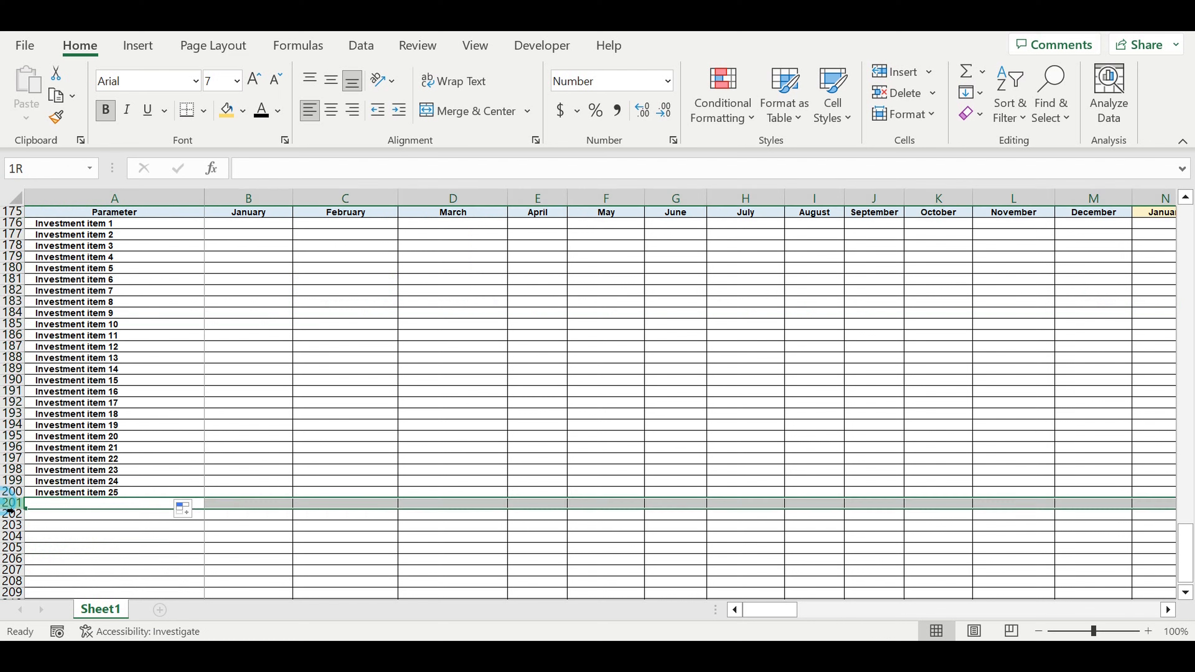
left_click(243, 110)
left_click(241, 159)
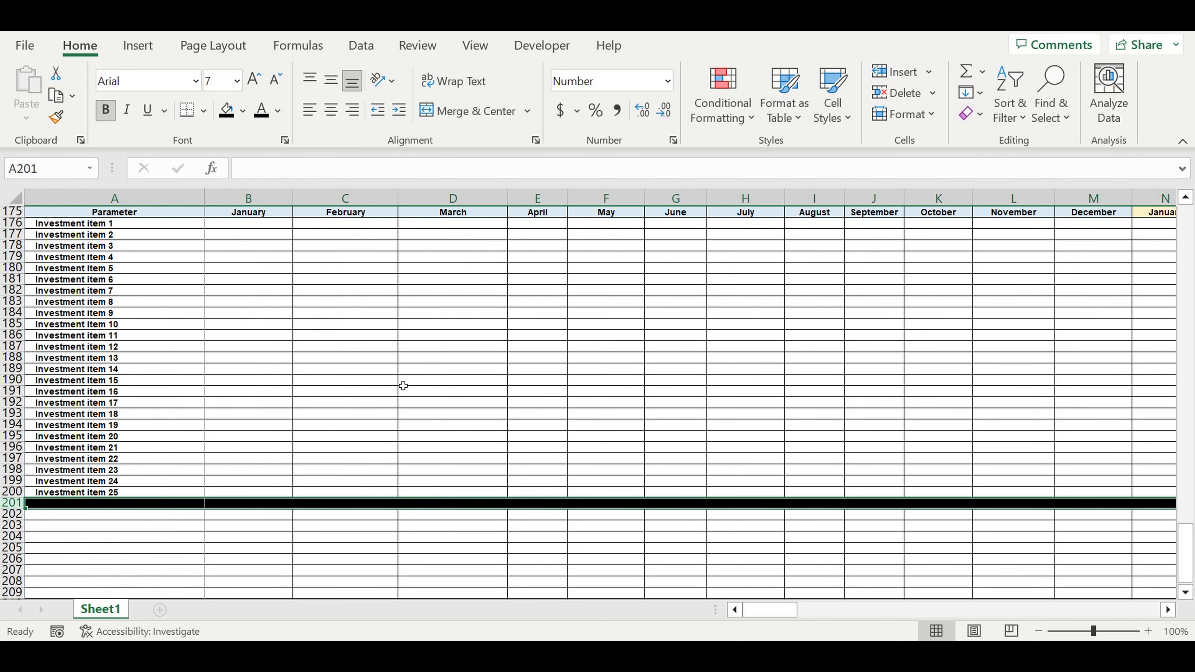
scroll(402, 386, "up", 4)
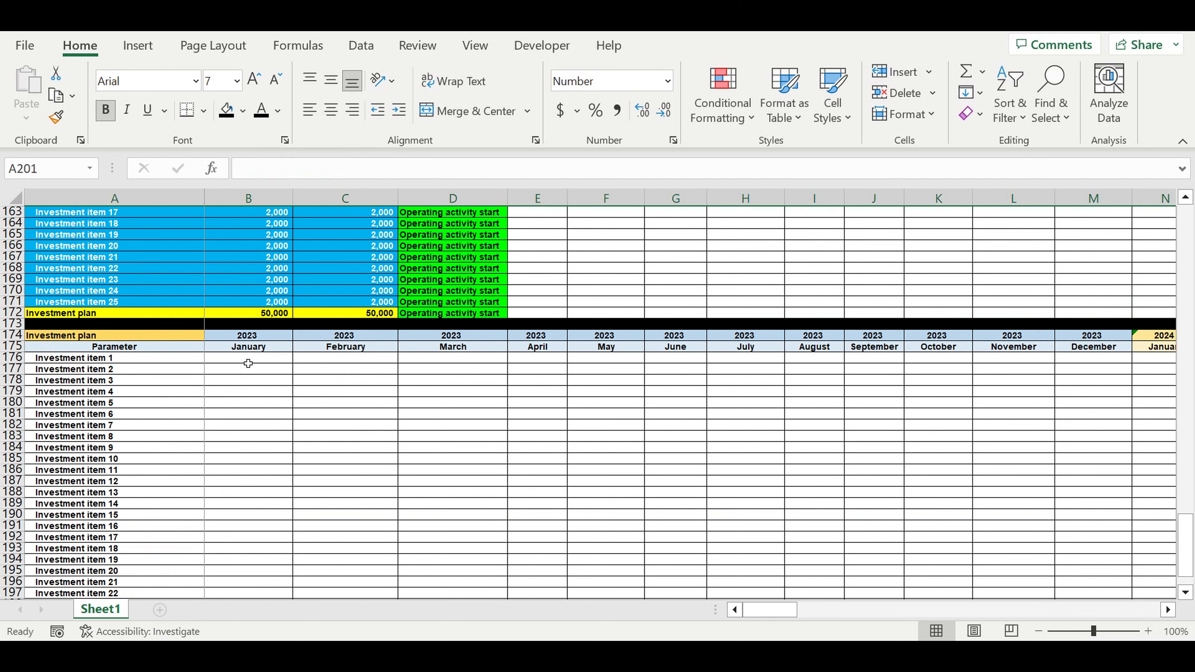
Start an IF formula in B176 that tests whether January's investment stage count equals 1, with the row locked as B$123.
left_click(248, 360)
type("=if(")
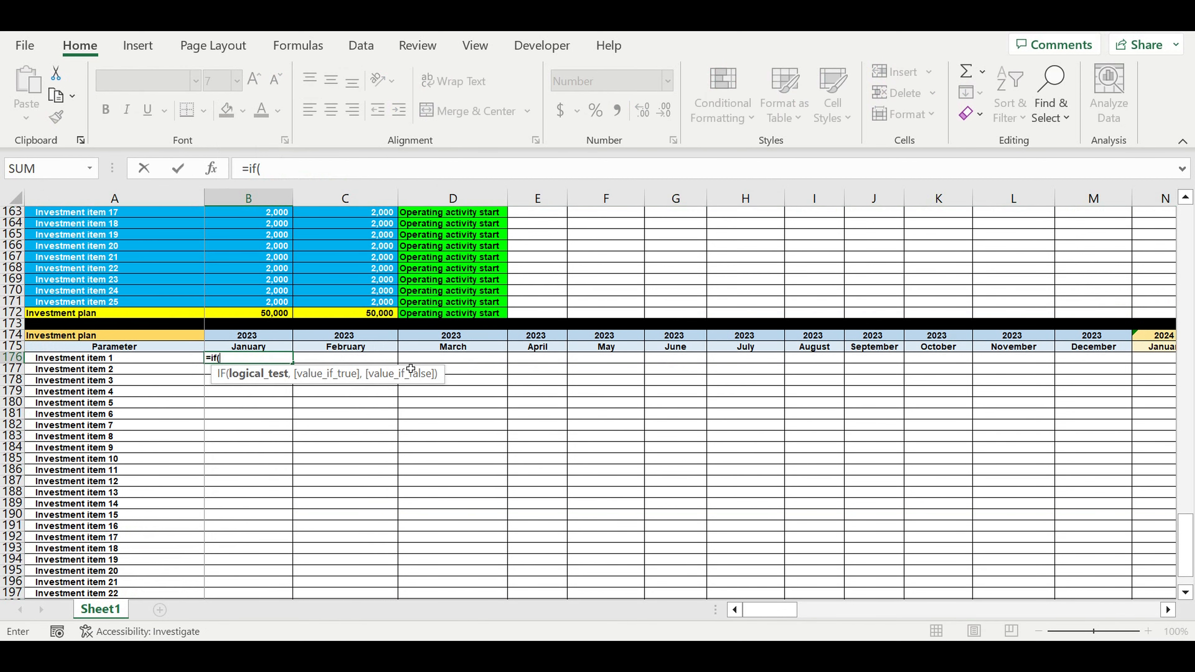
scroll(411, 368, "up", 3)
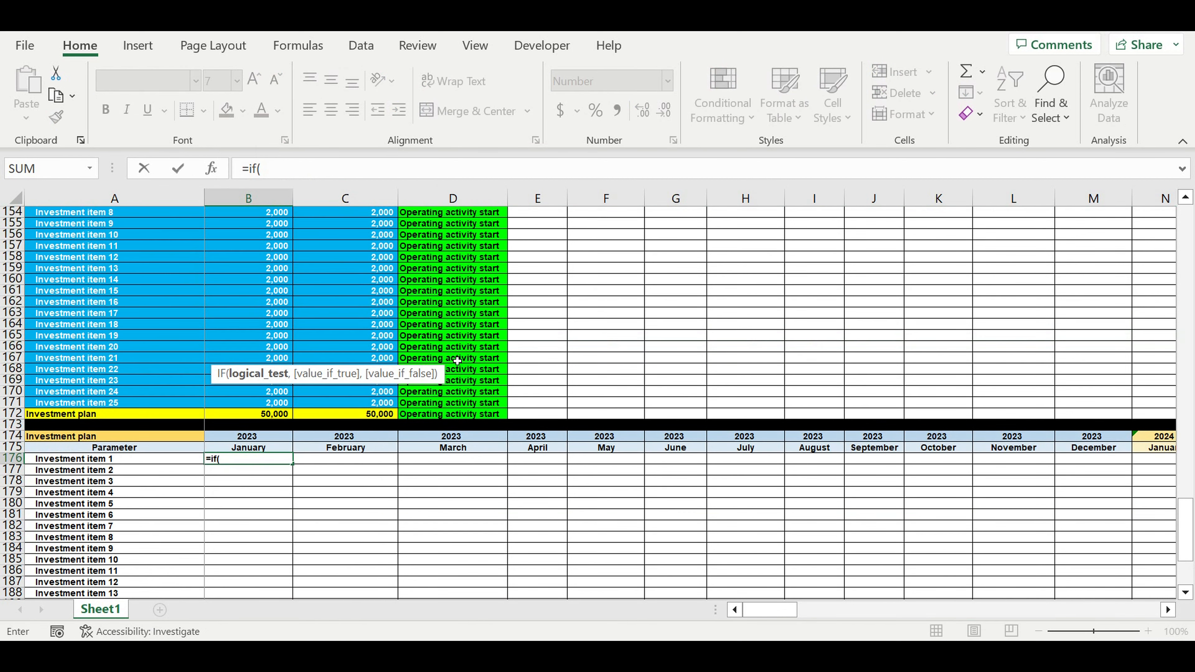
scroll(457, 361, "up", 7)
scroll(503, 328, "up", 2)
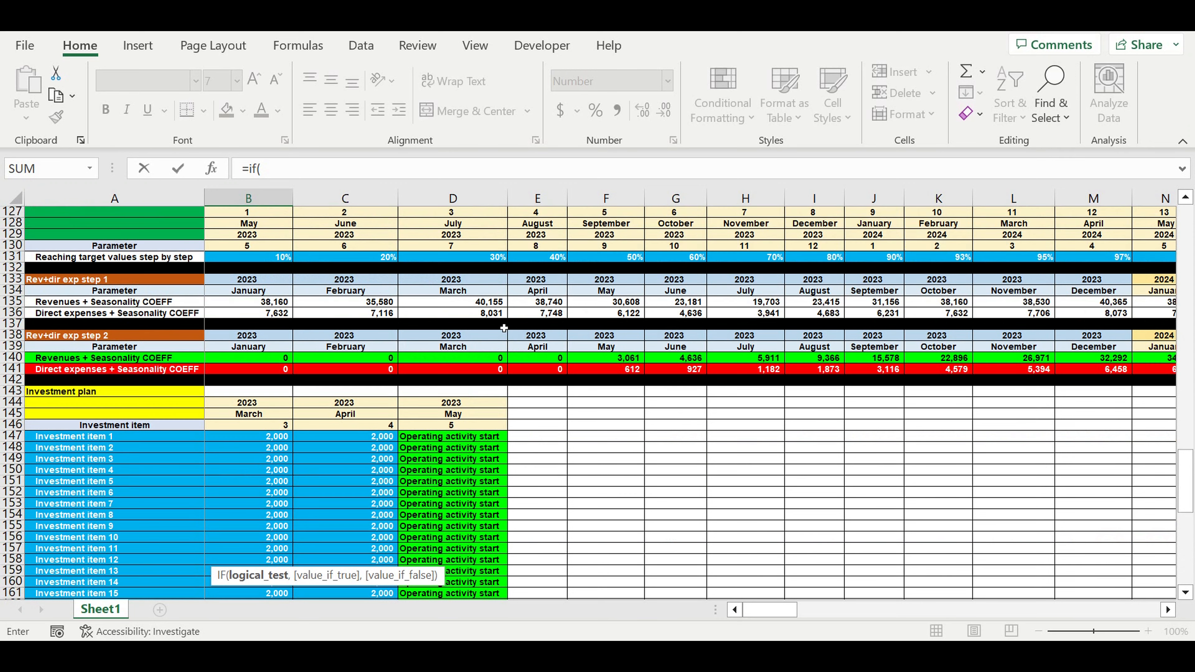
scroll(504, 328, "up", 2)
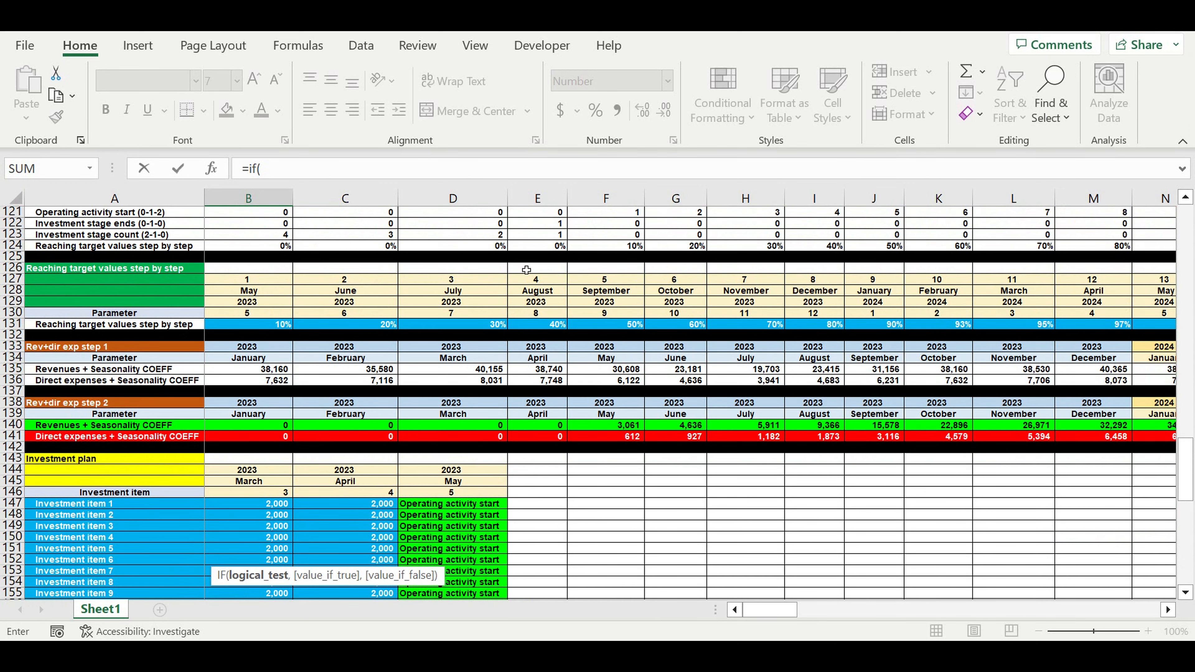
scroll(536, 269, "up", 1)
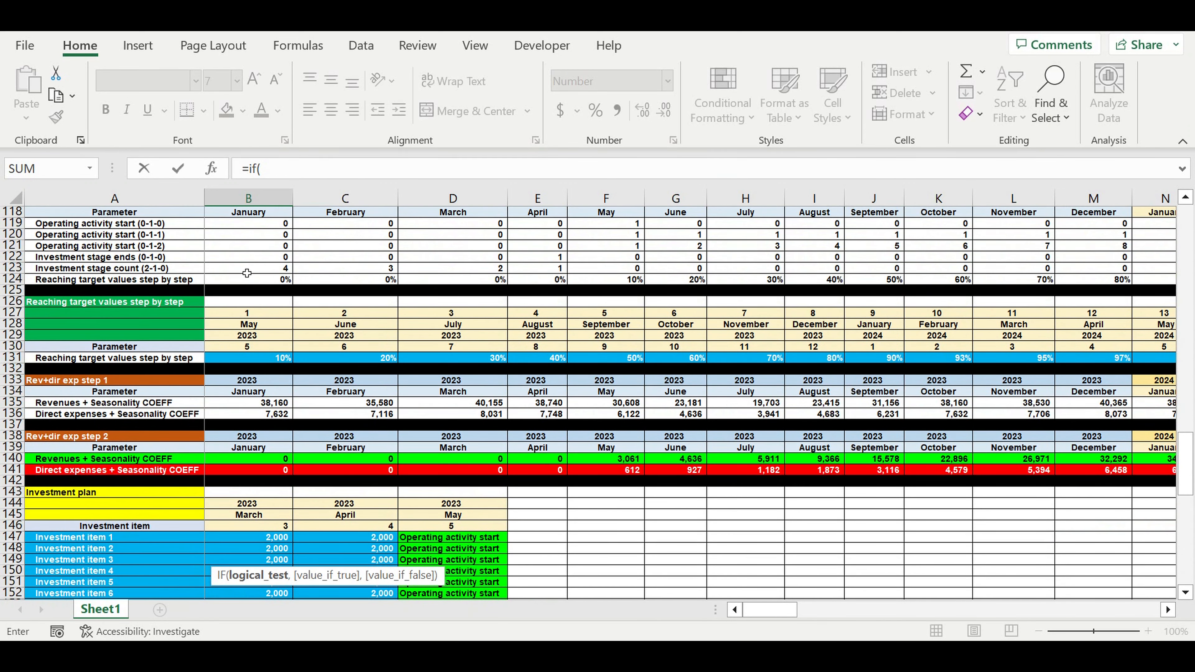
left_click(240, 270)
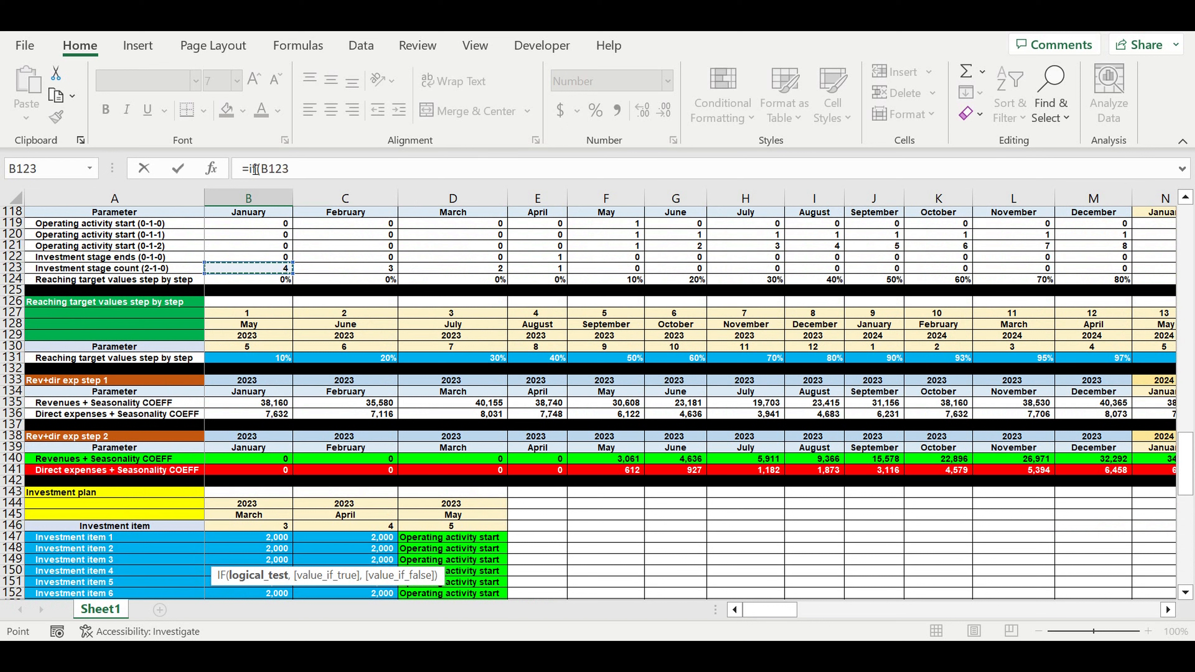
left_click(271, 173)
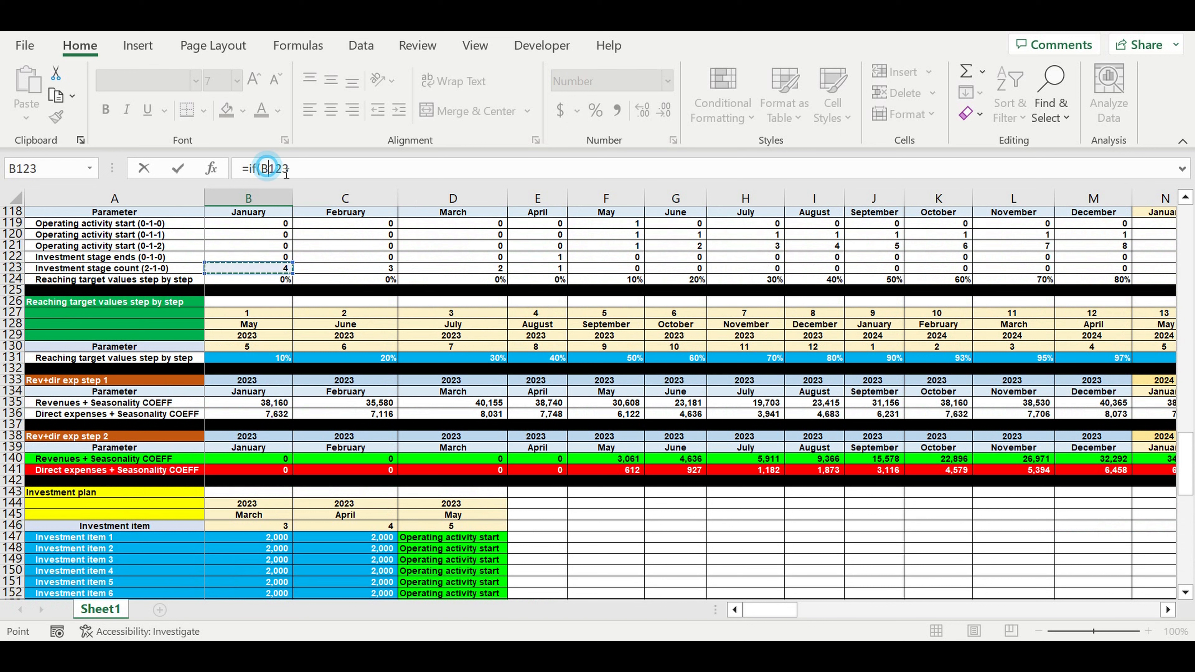
type("$")
left_click(328, 176)
type("=1,")
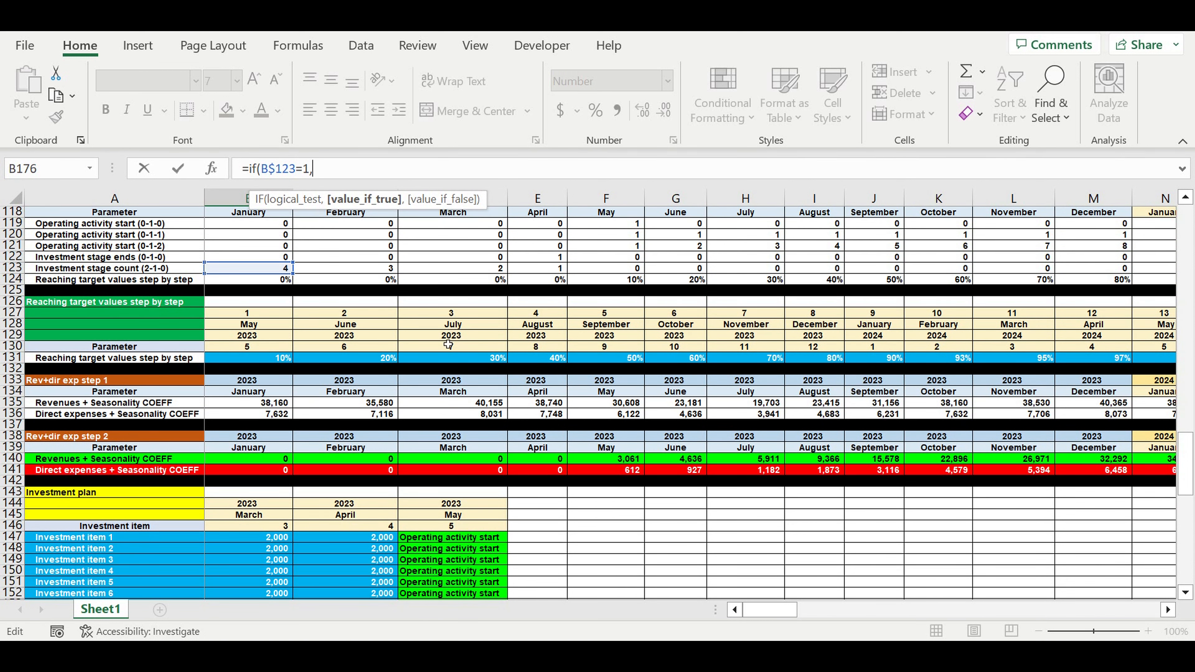
Return the first investment item's April amount when the test is true, locking its column as $C147.
scroll(476, 415, "down", 4)
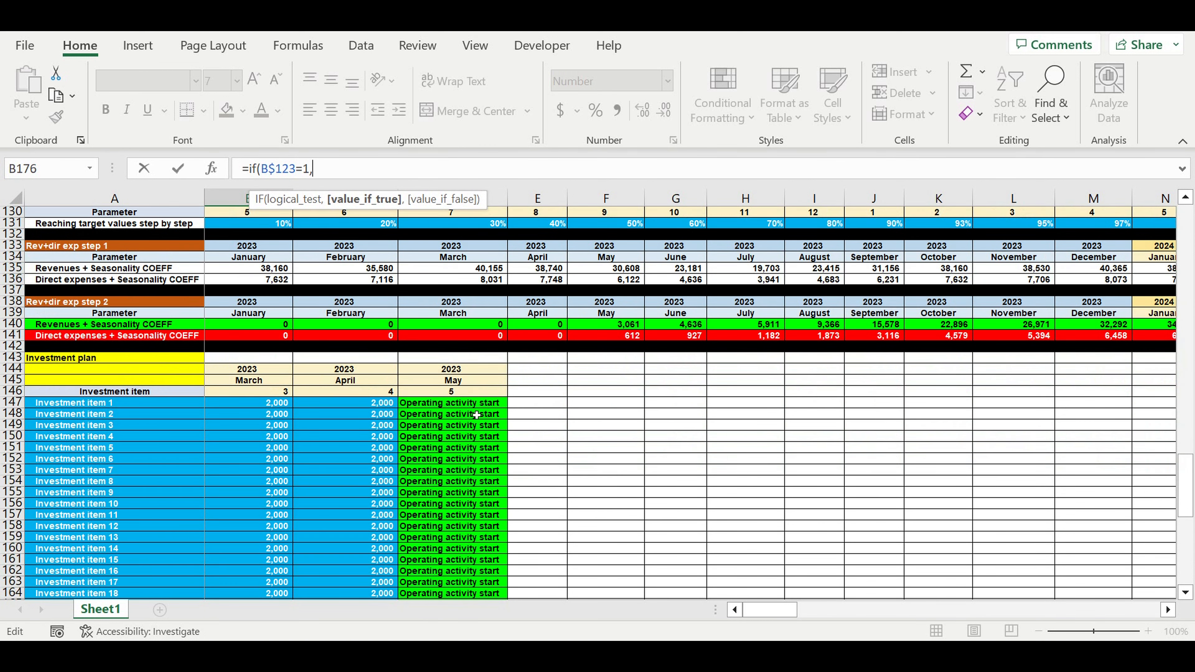
left_click(378, 405)
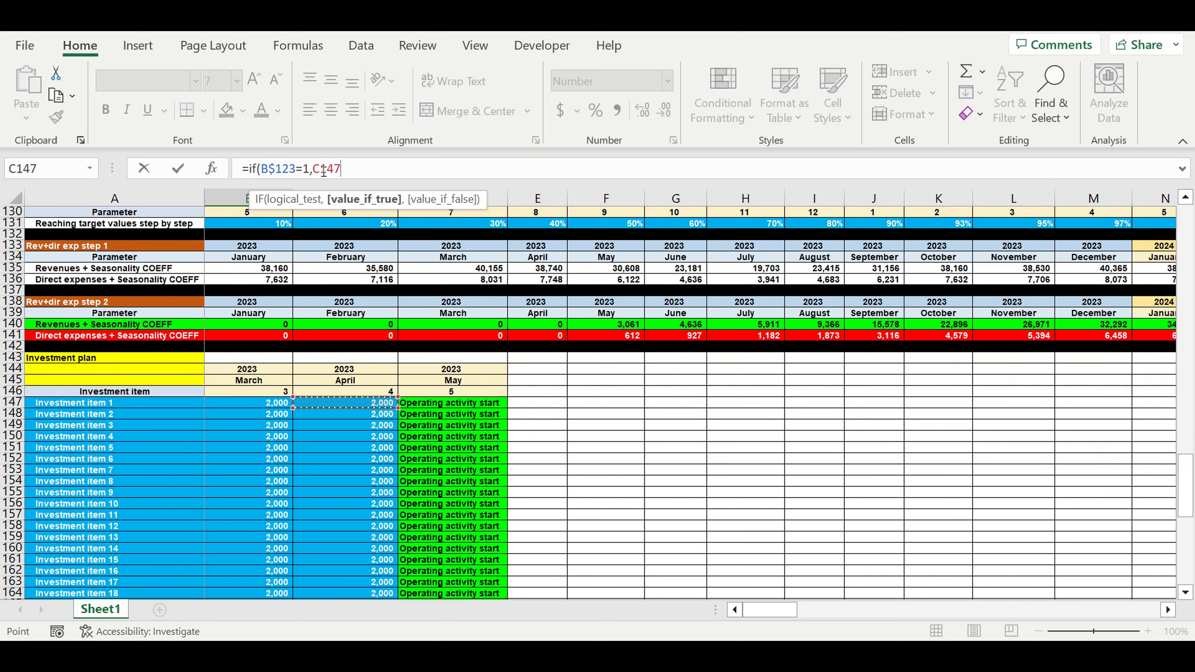
left_click(314, 170)
type("$C147")
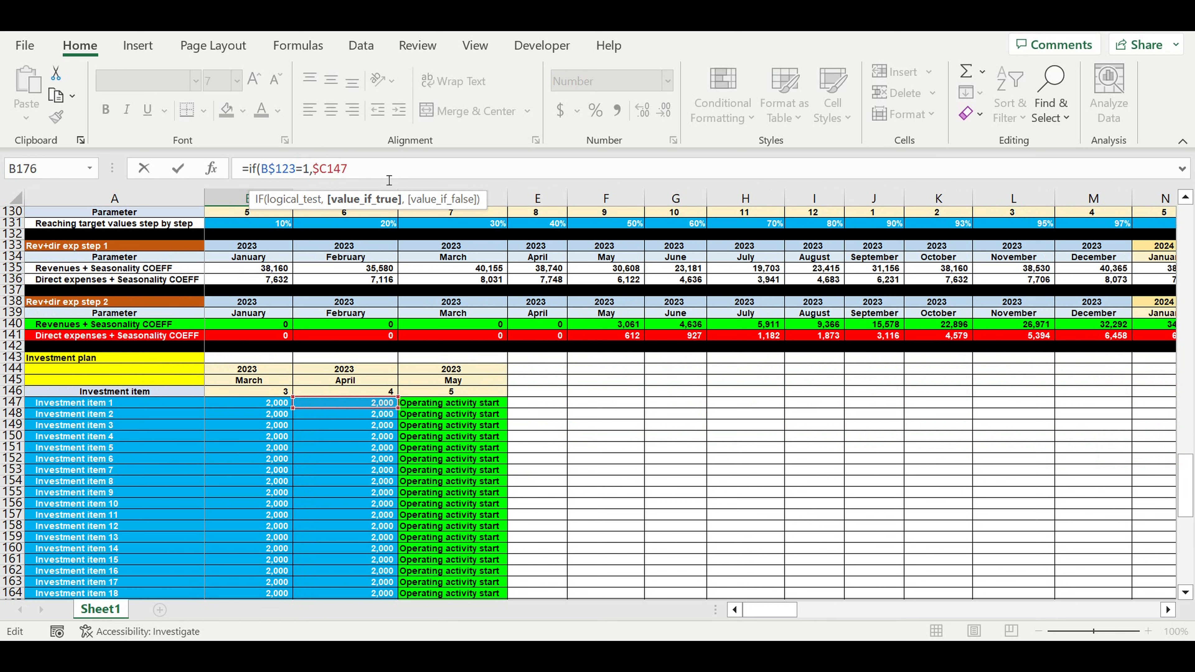
type(",")
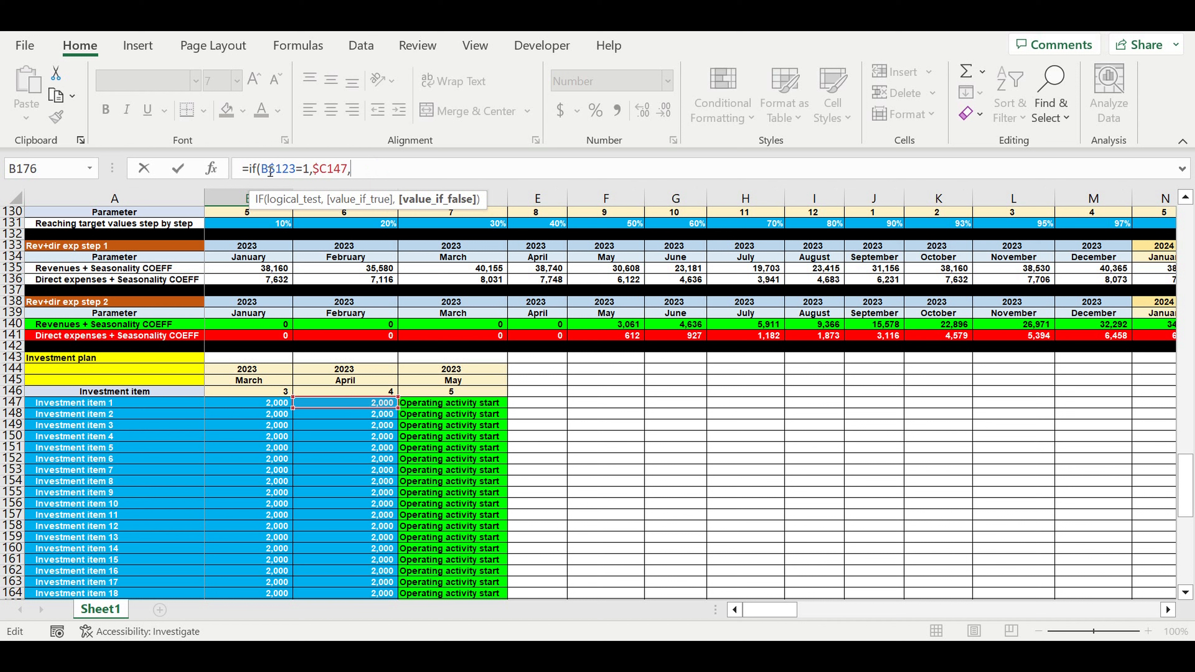
Complete the B176 formula with a nested IF returning $B147 when B$123=2 and 0 otherwise.
left_click_drag(248, 170, 354, 166)
key("ctrl+c")
left_click(374, 170)
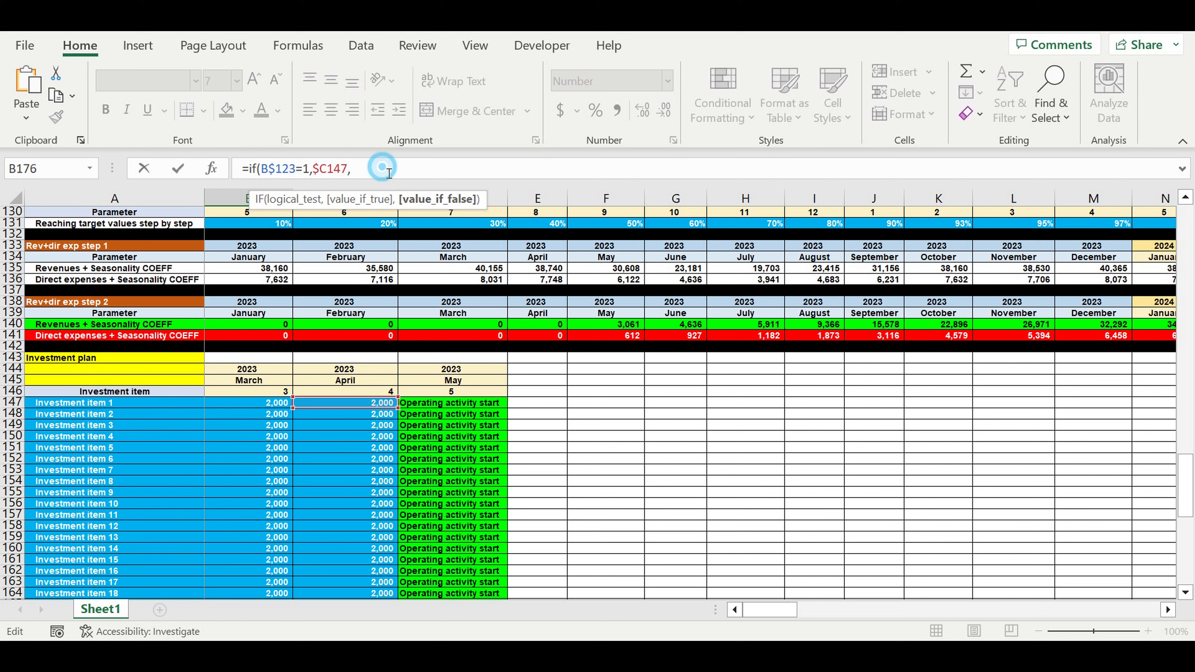
key("ctrl+v")
left_click_drag(411, 169, 450, 169)
type("2")
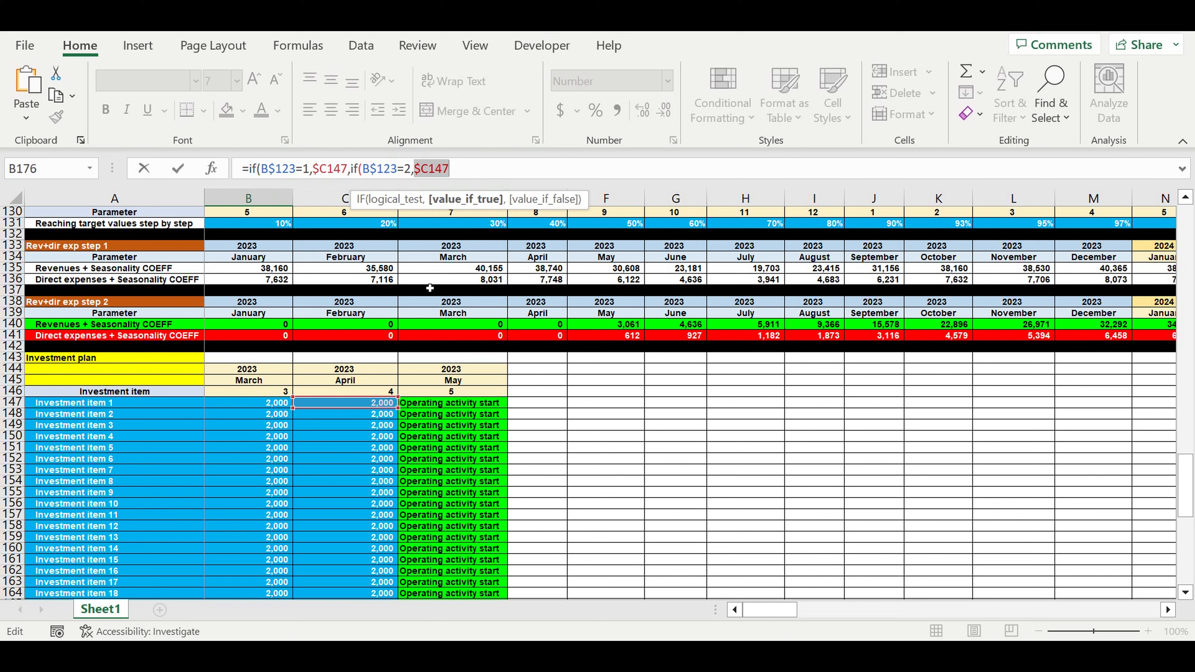
left_click(256, 406)
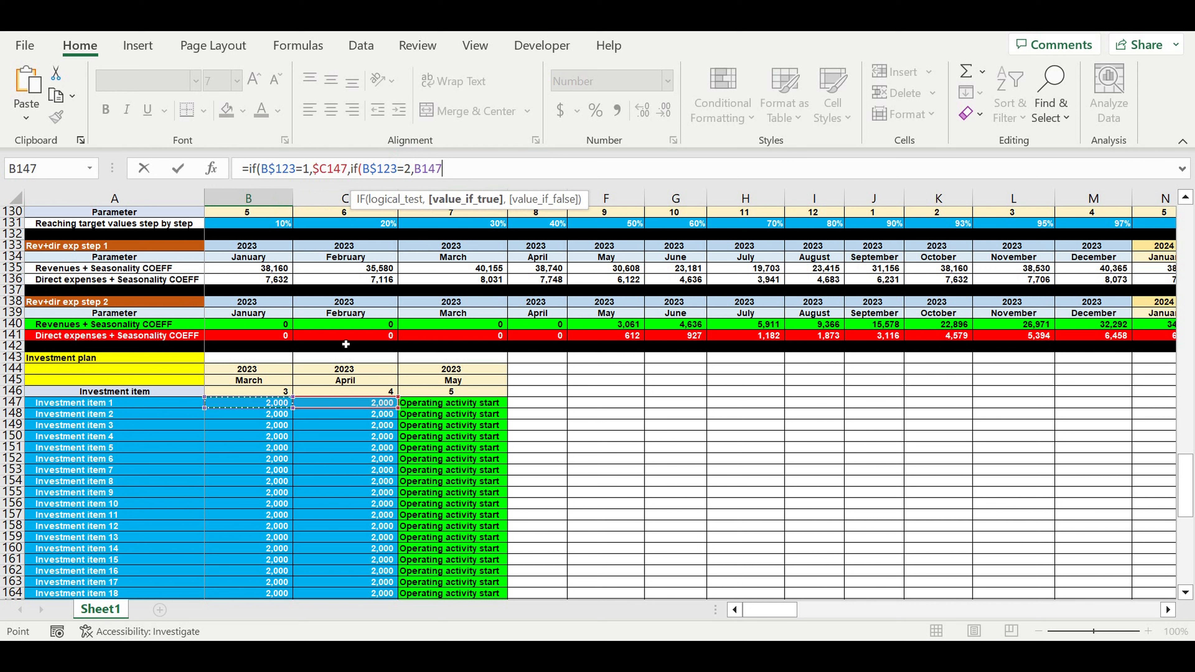
left_click(420, 171)
type("$")
left_click(483, 170)
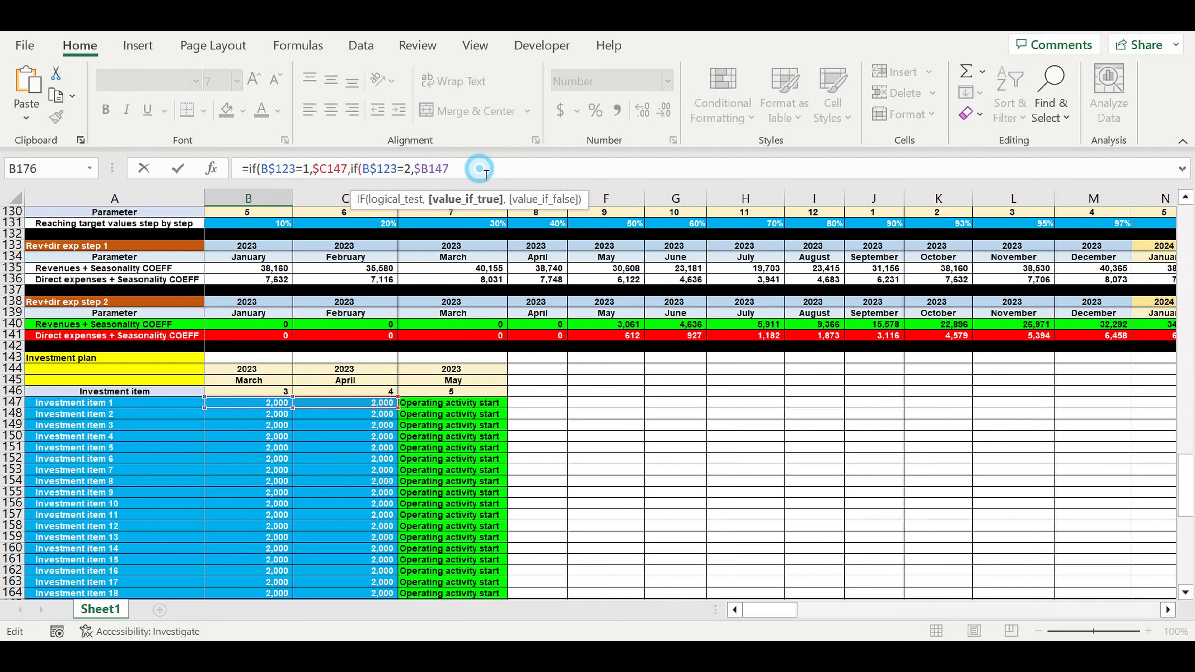
type(",")
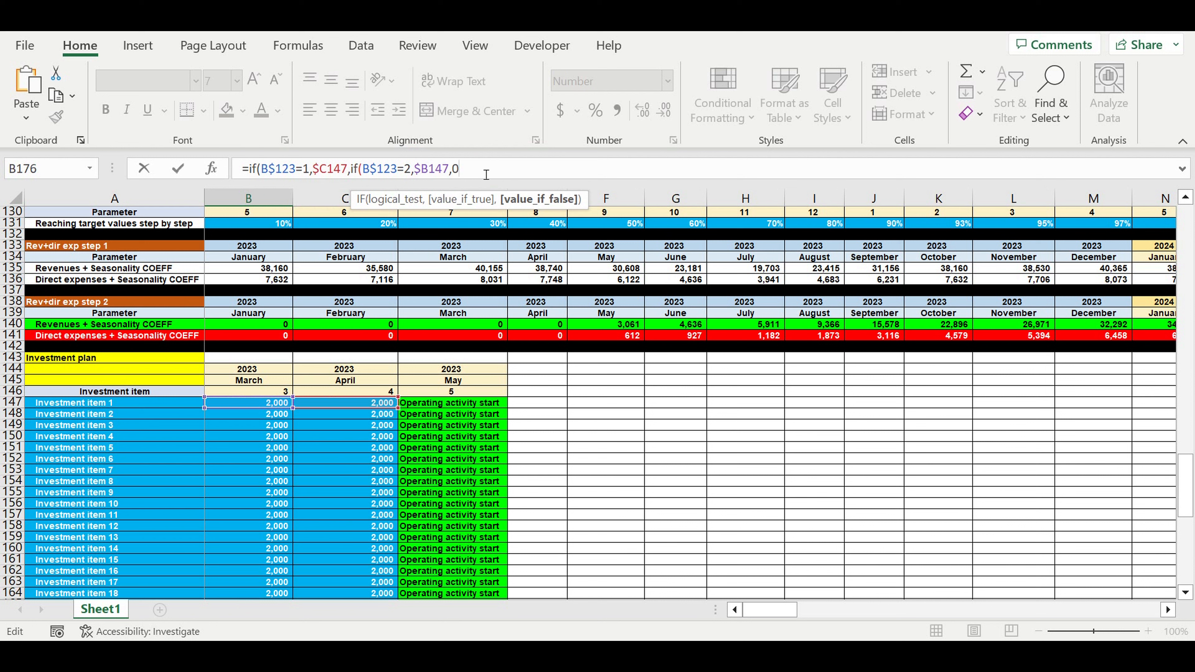
type("0)")
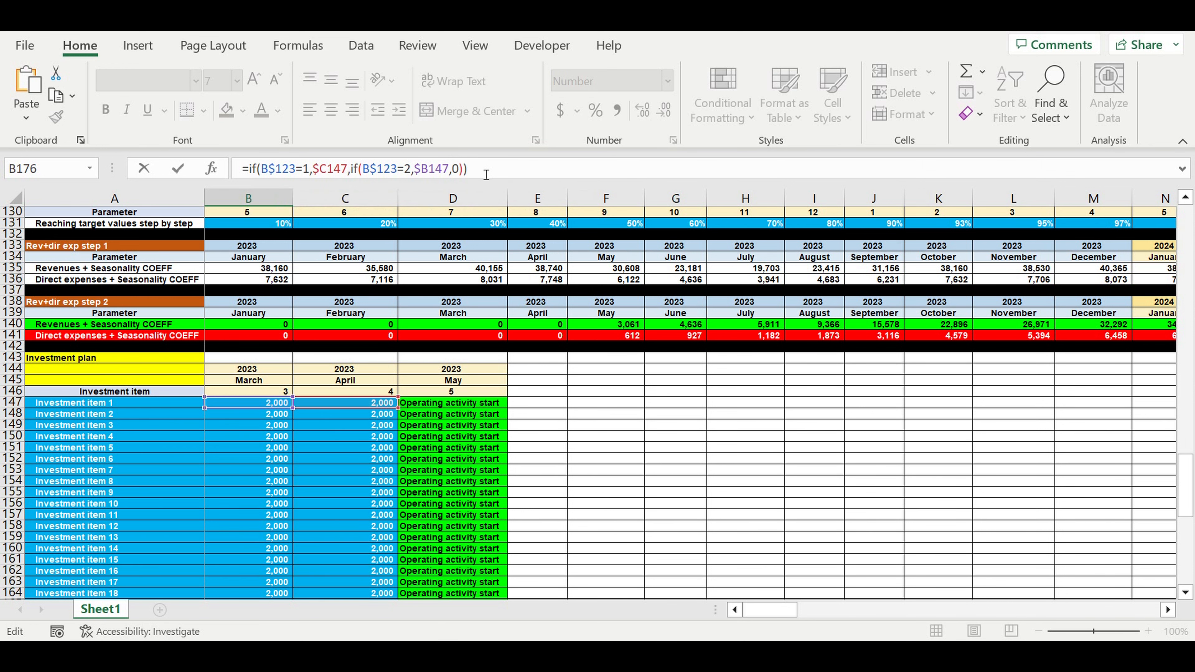
key("Return")
Fill the B176 formula across all months to column DQ and down to row 200 for all 25 investment items.
scroll(403, 390, "down", 6)
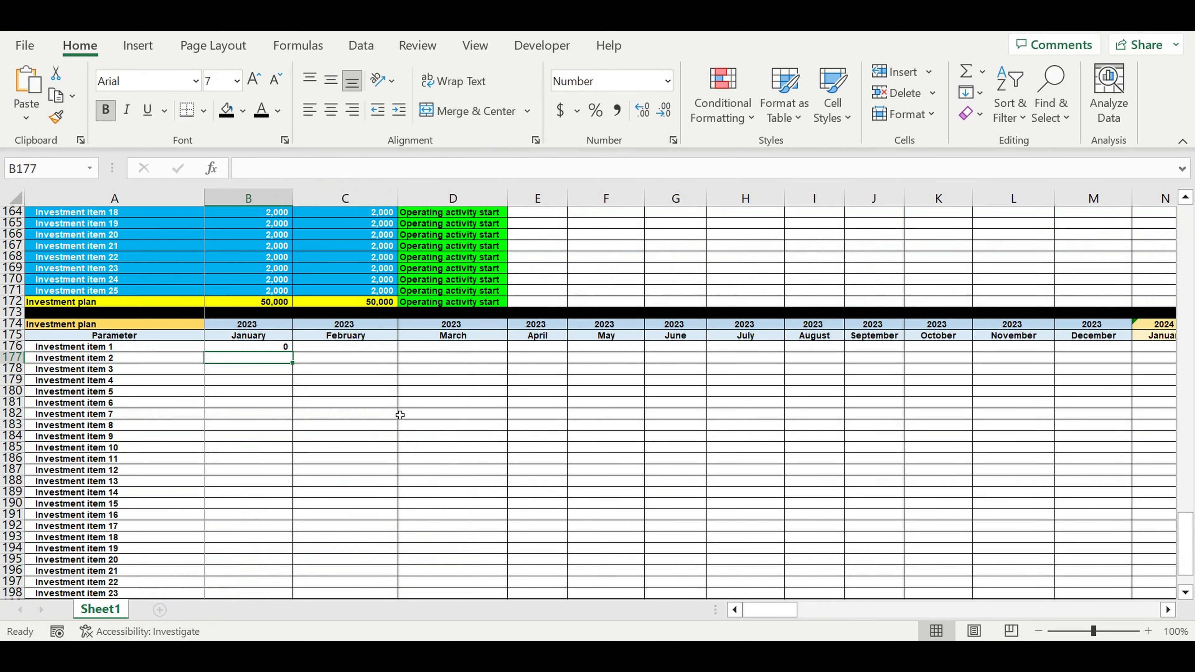
scroll(404, 379, "down", 1)
left_click(267, 280)
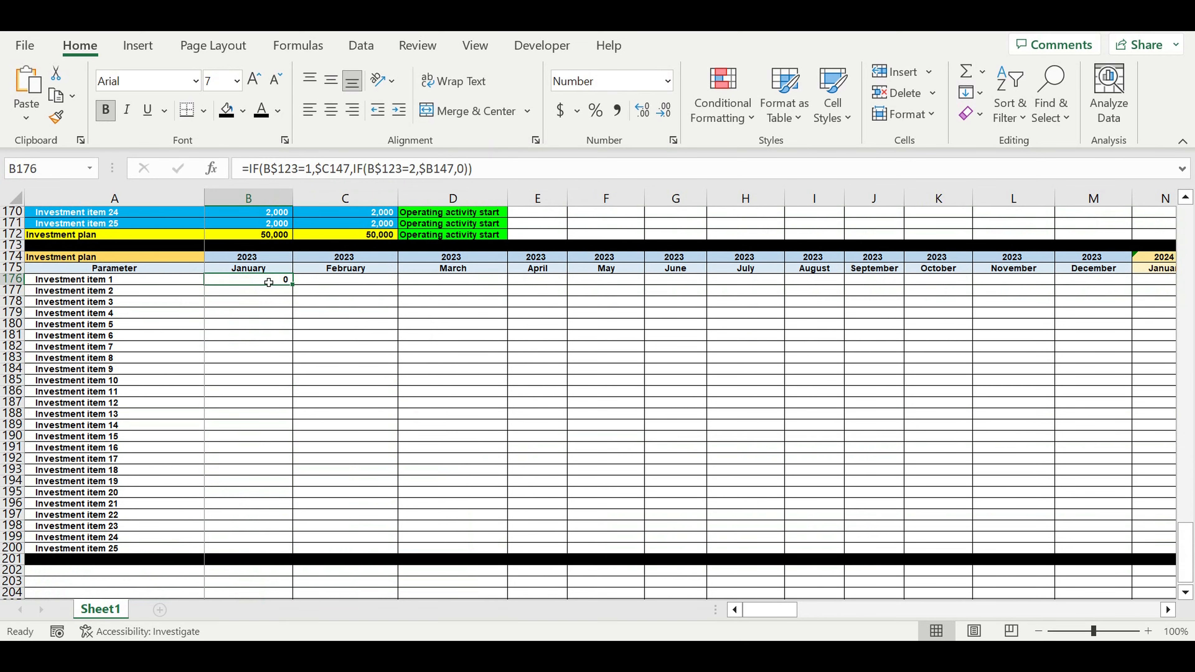
left_click_drag(293, 284, 976, 372)
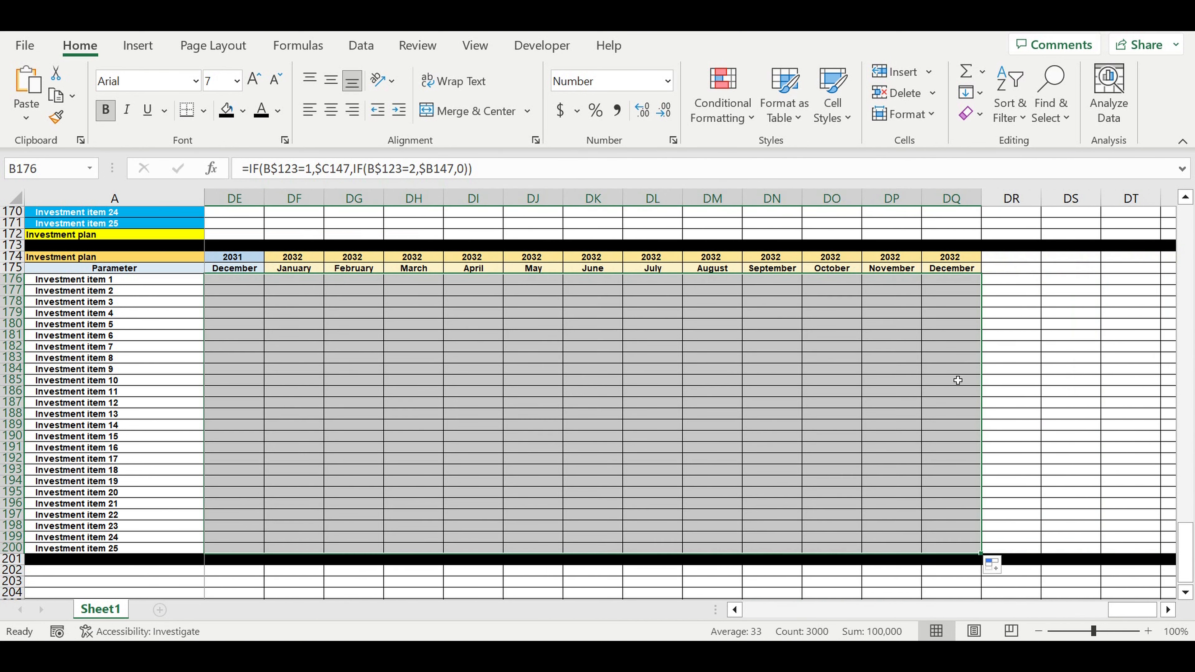
left_click_drag(1132, 613, 772, 611)
left_click(656, 363)
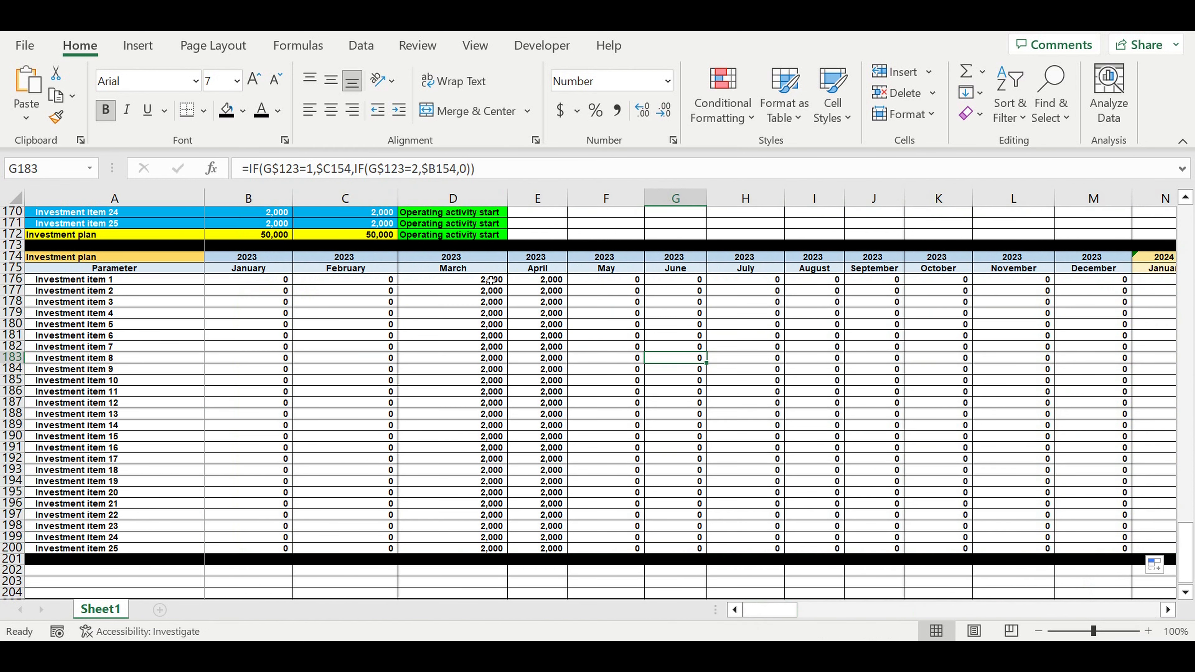
Format rows 176 to 200 of the monthly investment plan with white font and red fill.
left_click_drag(481, 279, 522, 551)
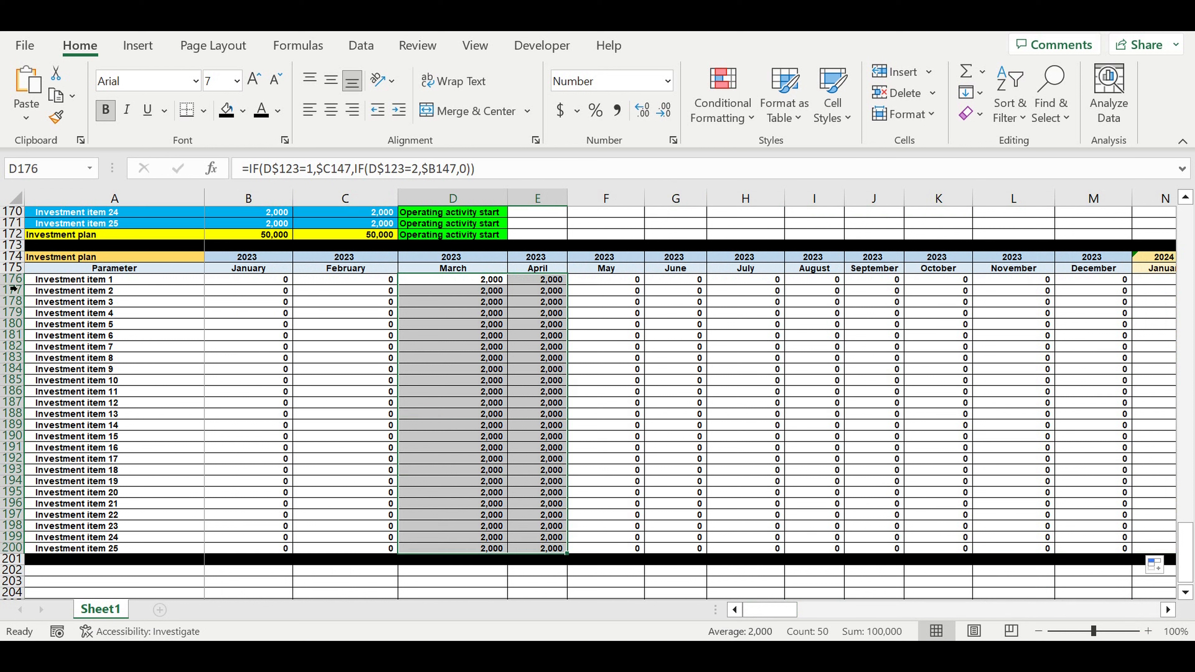
left_click_drag(14, 280, 4, 555)
left_click(277, 110)
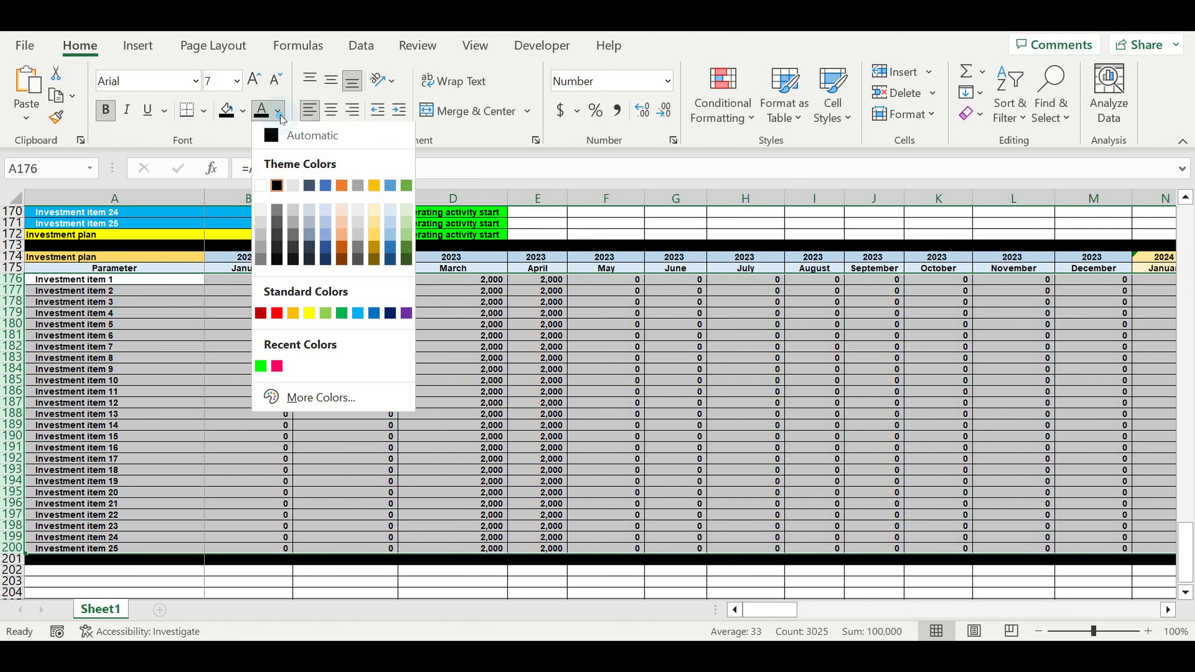
left_click(261, 186)
left_click(243, 110)
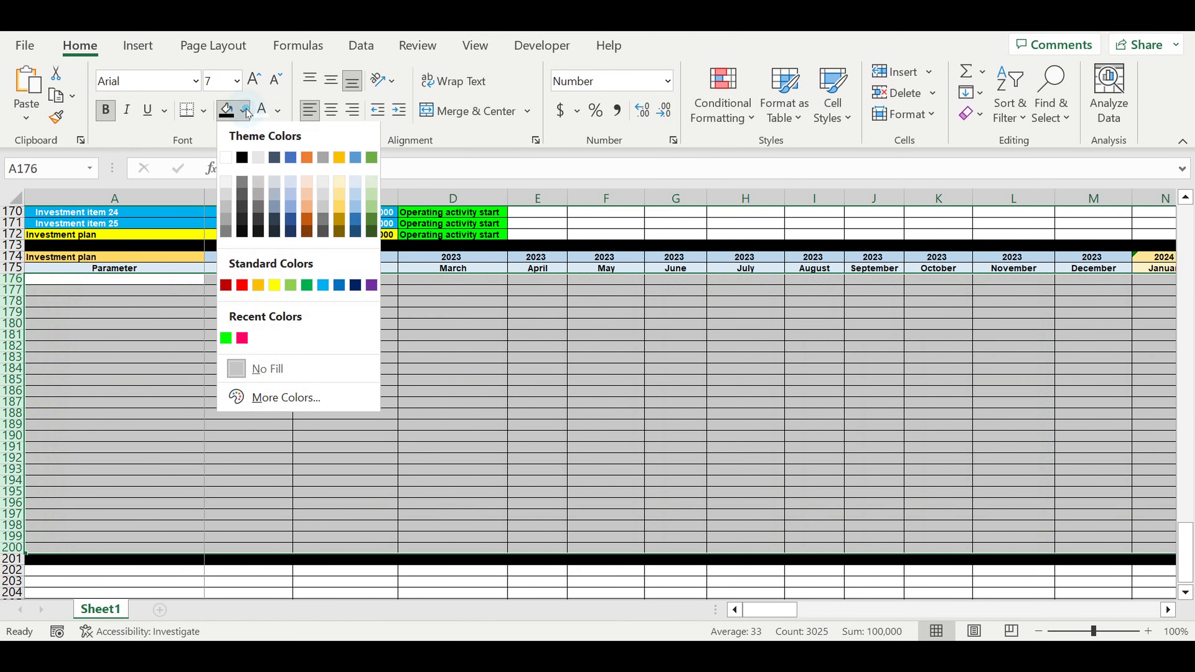
left_click(242, 286)
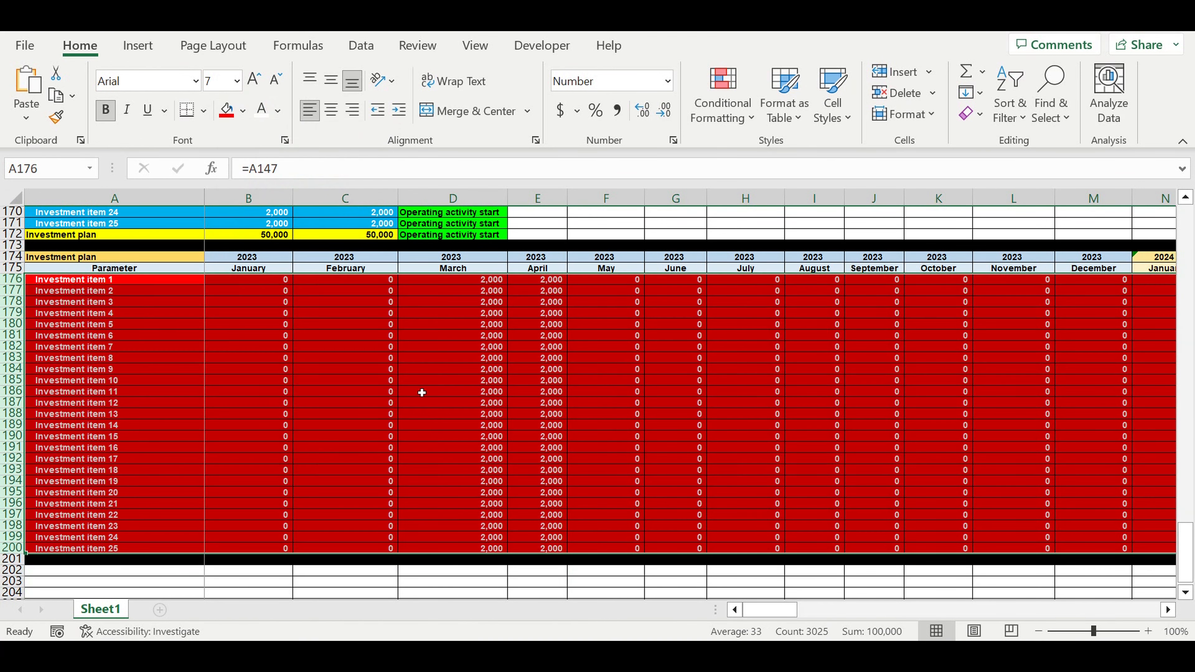
left_click(429, 399)
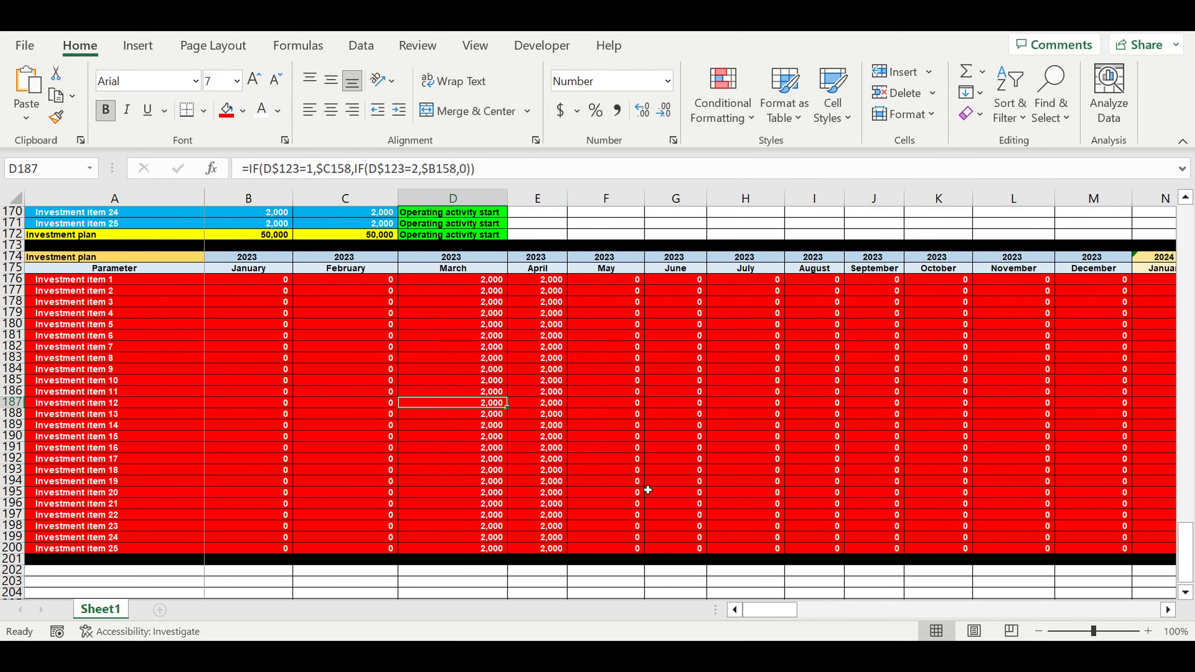
left_click(641, 482)
Set the April amount of all 25 investment items in C147:C171 to 4000 and check the March and April columns of the monthly plan.
scroll(620, 468, "up", 3)
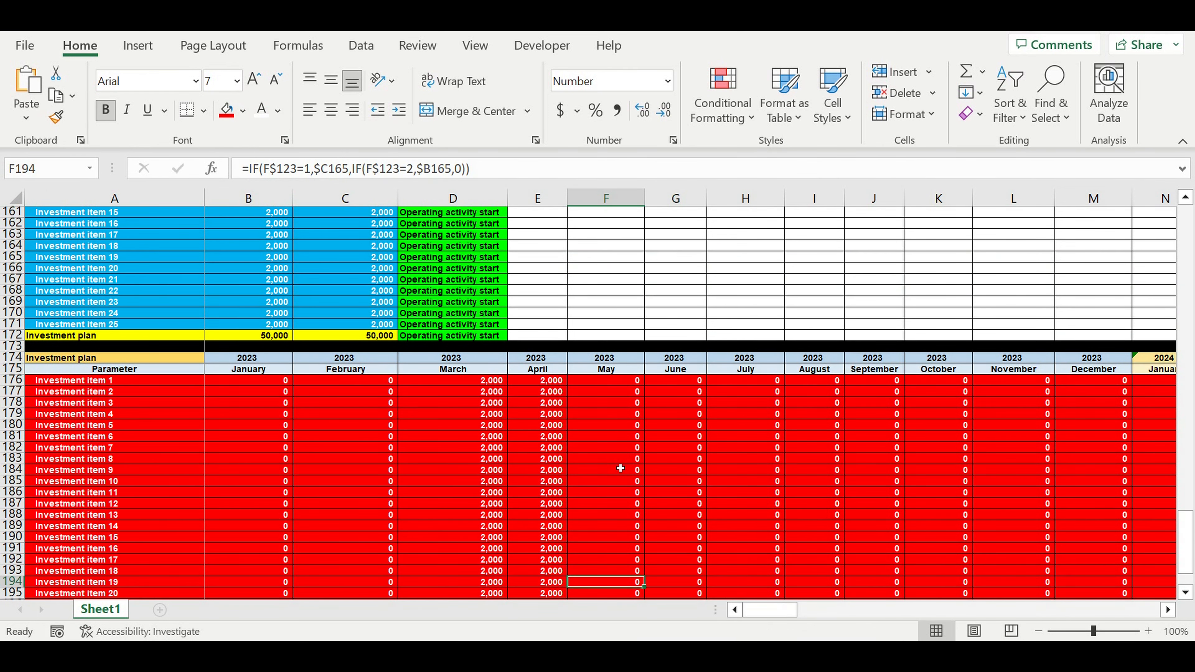
scroll(618, 465, "up", 5)
scroll(453, 333, "up", 1)
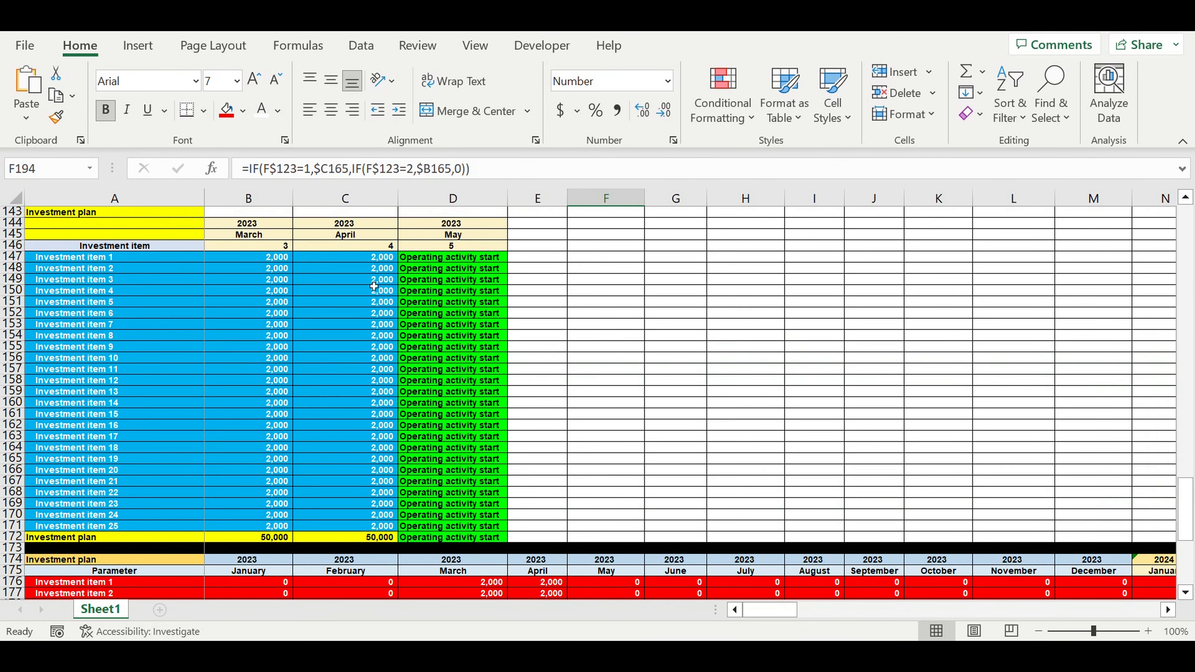
left_click(360, 262)
type("4")
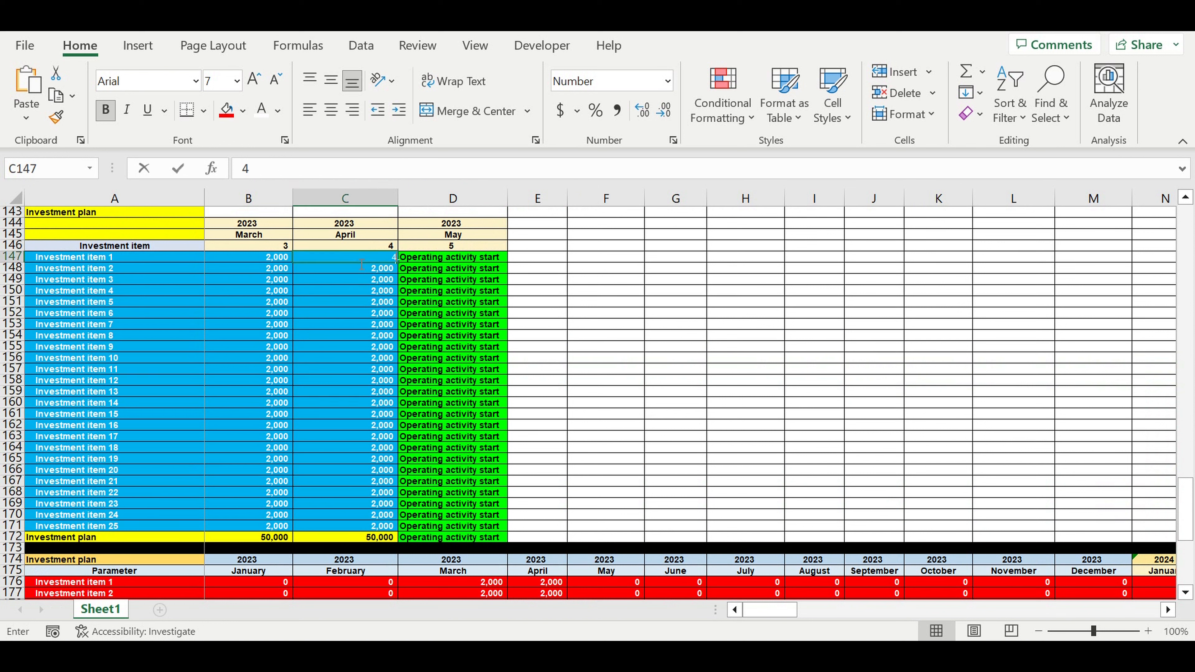
type("000")
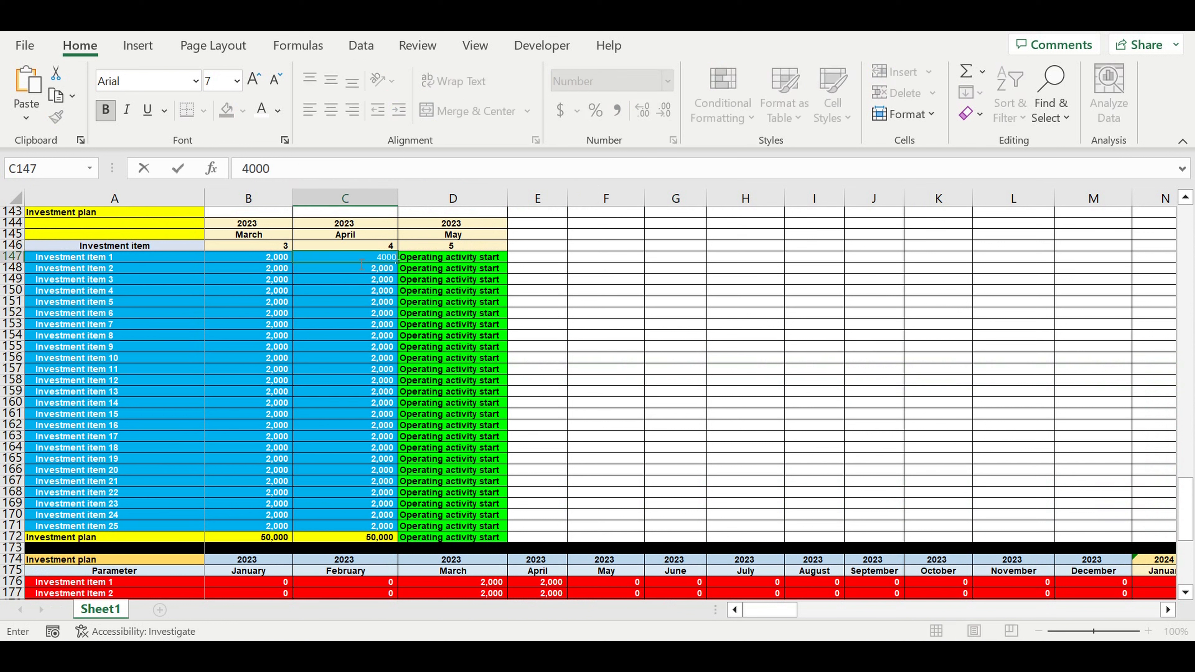
key("Return")
left_click(344, 260)
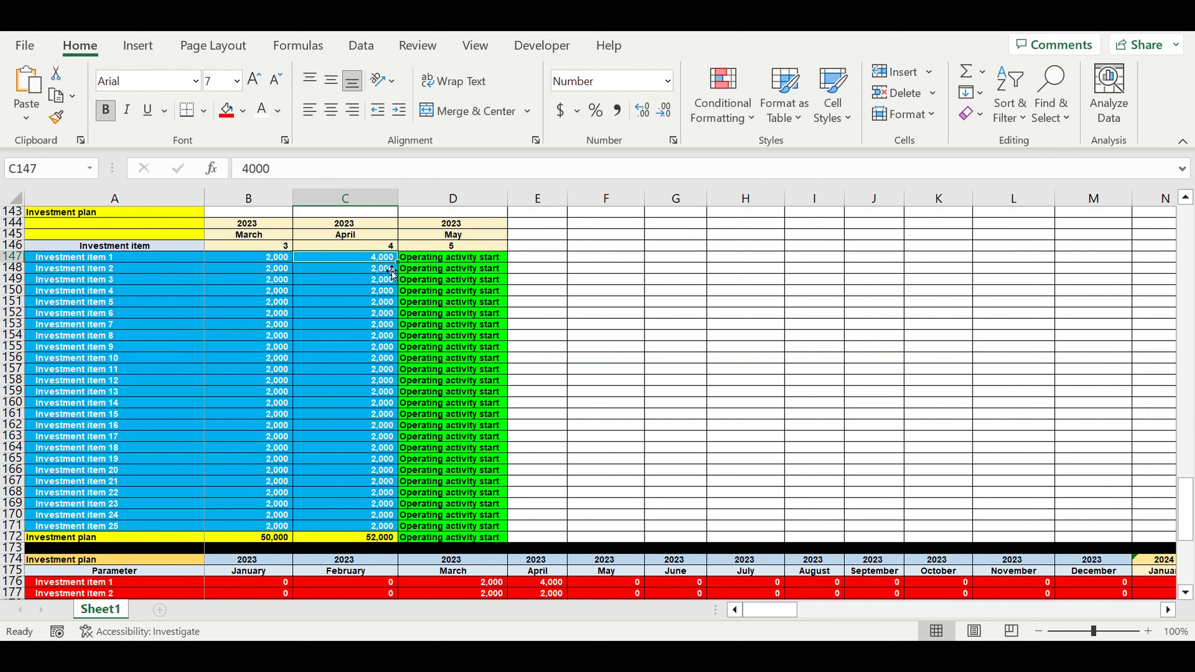
left_click_drag(396, 262, 361, 531)
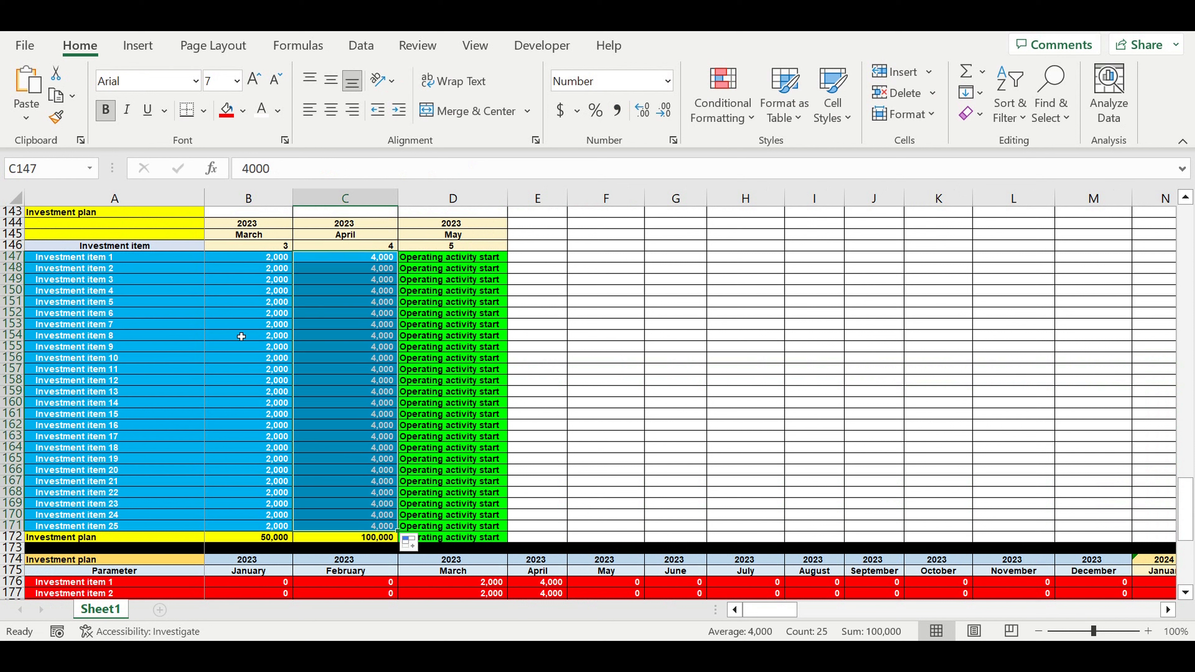
scroll(347, 420, "down", 7)
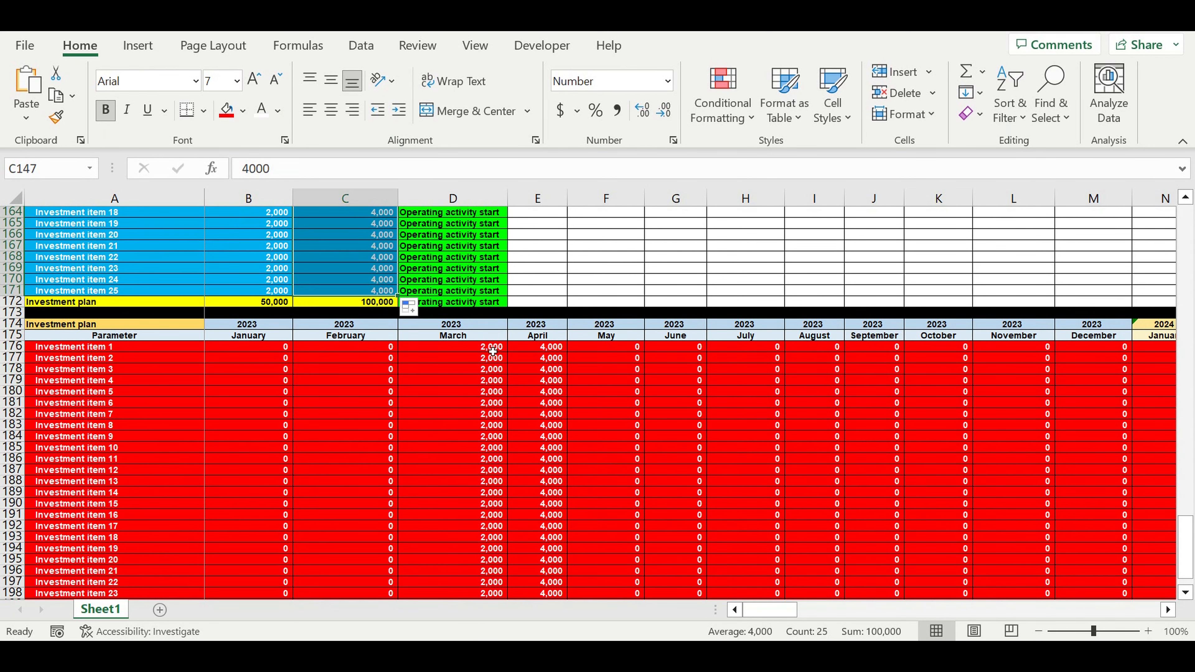
left_click_drag(493, 351, 536, 561)
scroll(420, 330, "up", 4)
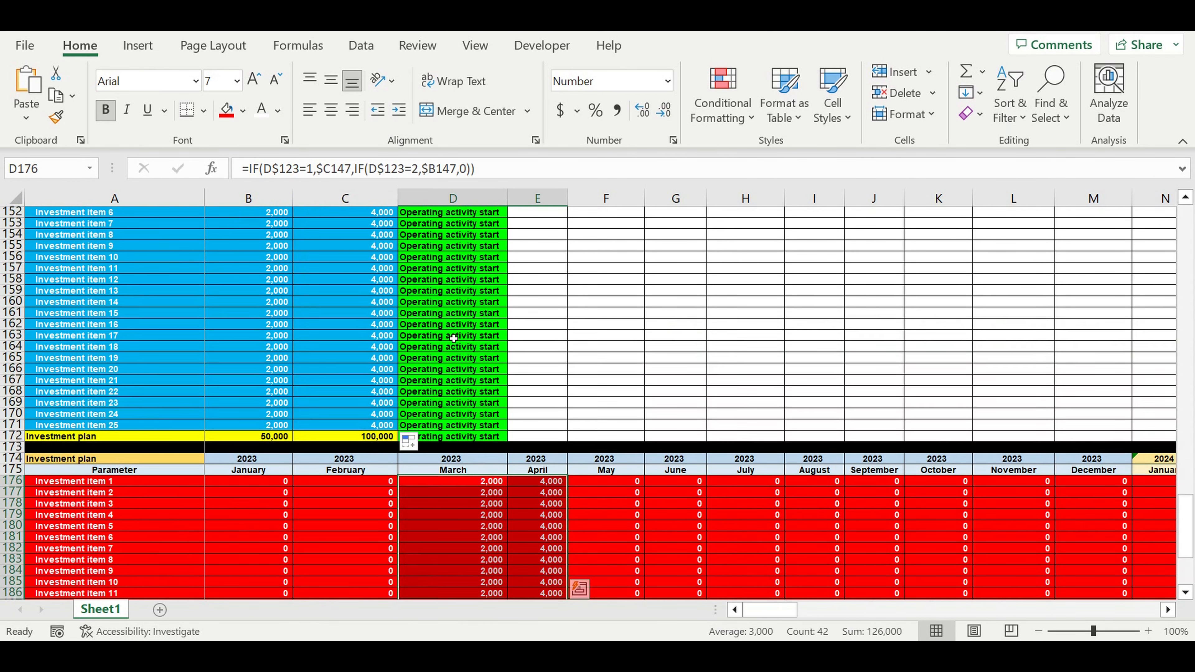
Set the April amount of Investment item 15 in C161 to 30000 and check its April cell in the monthly plan.
left_click(387, 314)
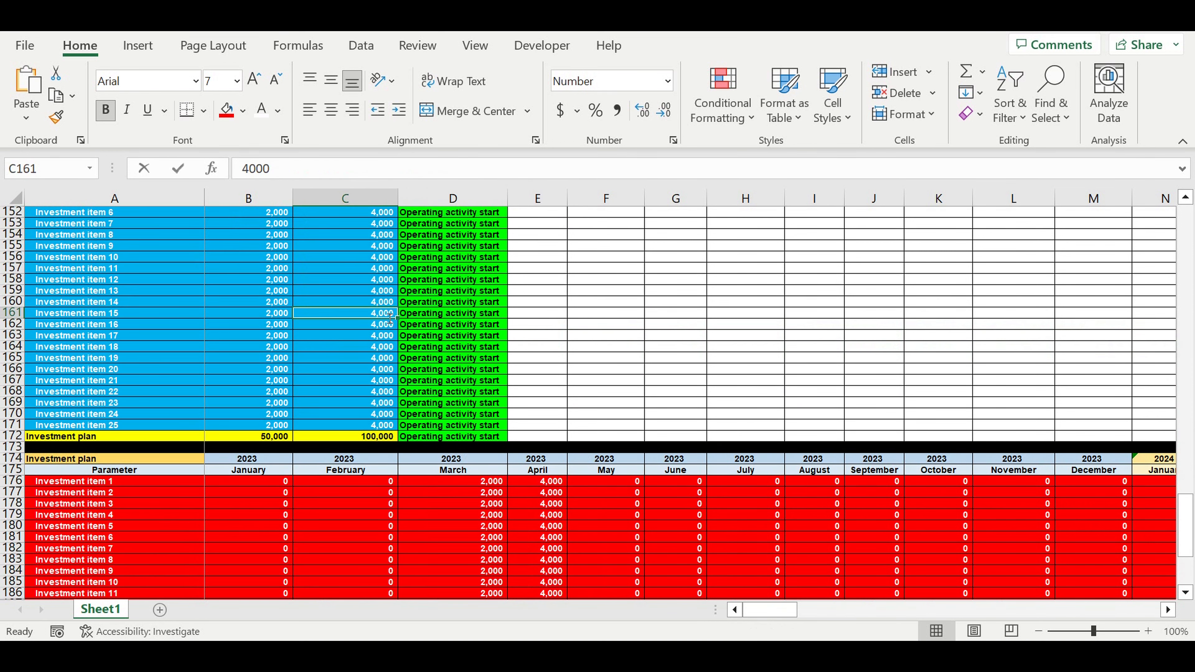
type("30")
key("Return")
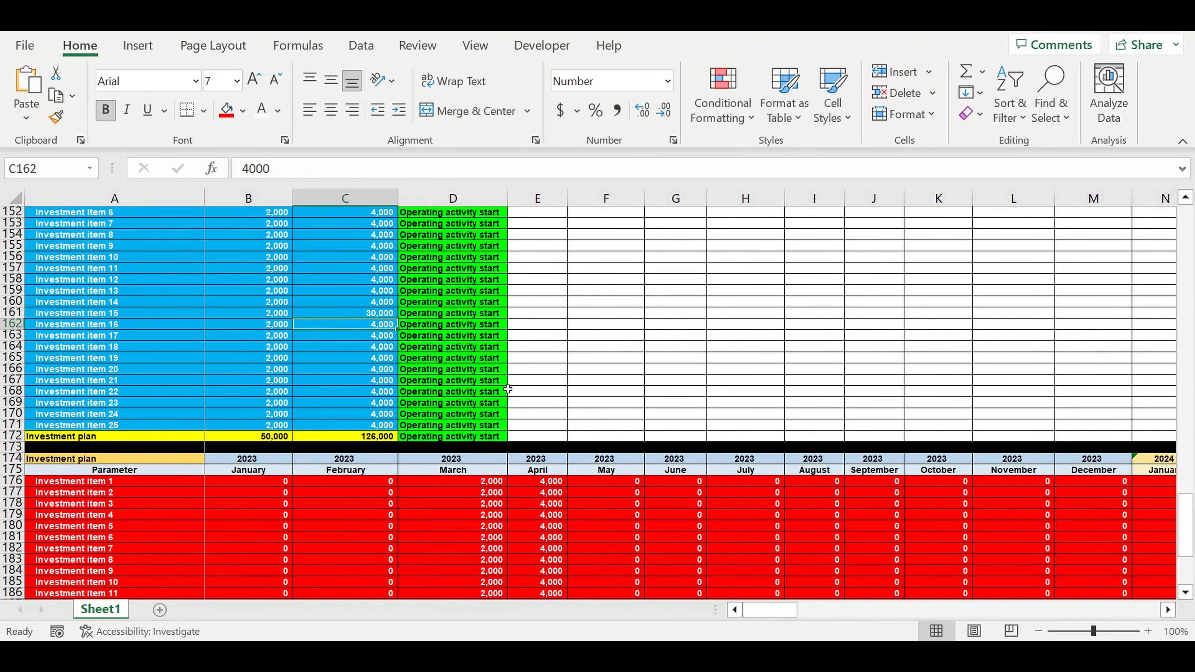
scroll(500, 387, "down", 5)
left_click(549, 466)
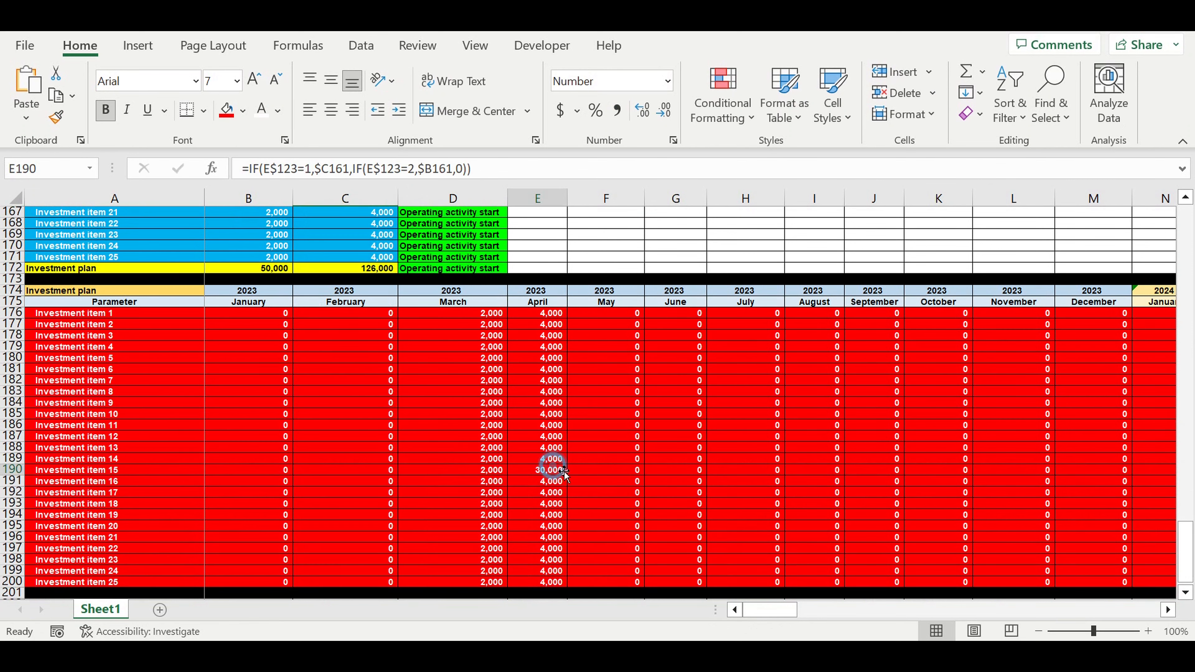
Review the investment amounts in B147:C172 and set the operating activity start month in B115 to November.
scroll(550, 466, "up", 7)
left_click_drag(252, 230, 374, 503)
scroll(567, 447, "up", 1)
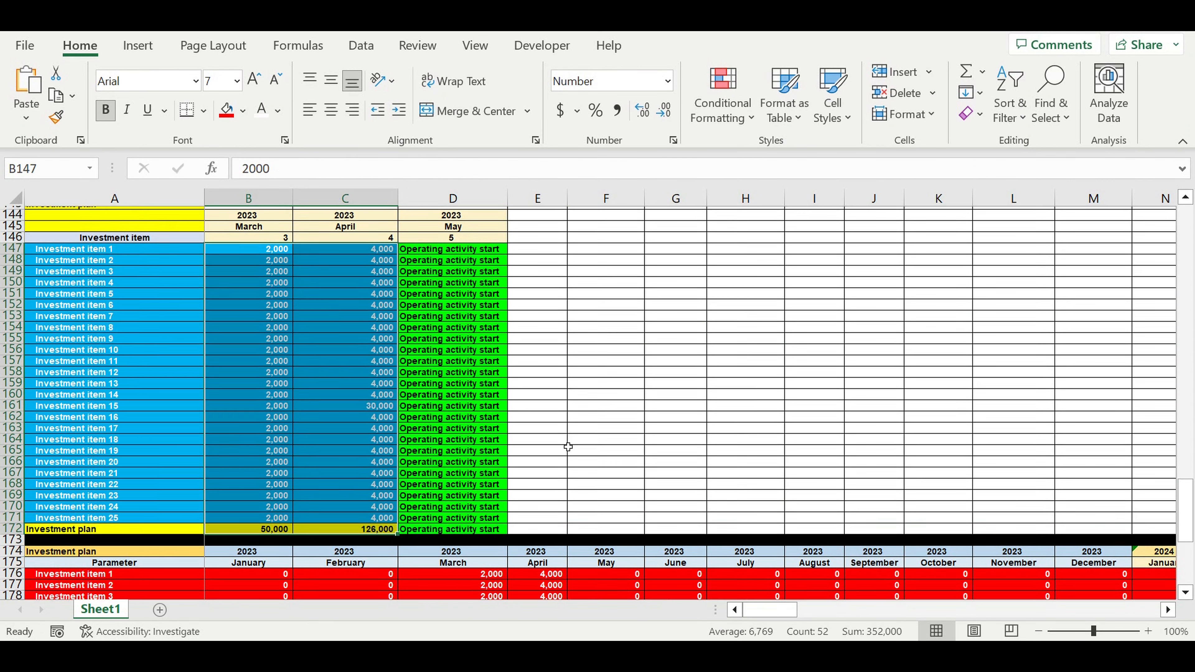
scroll(568, 446, "up", 14)
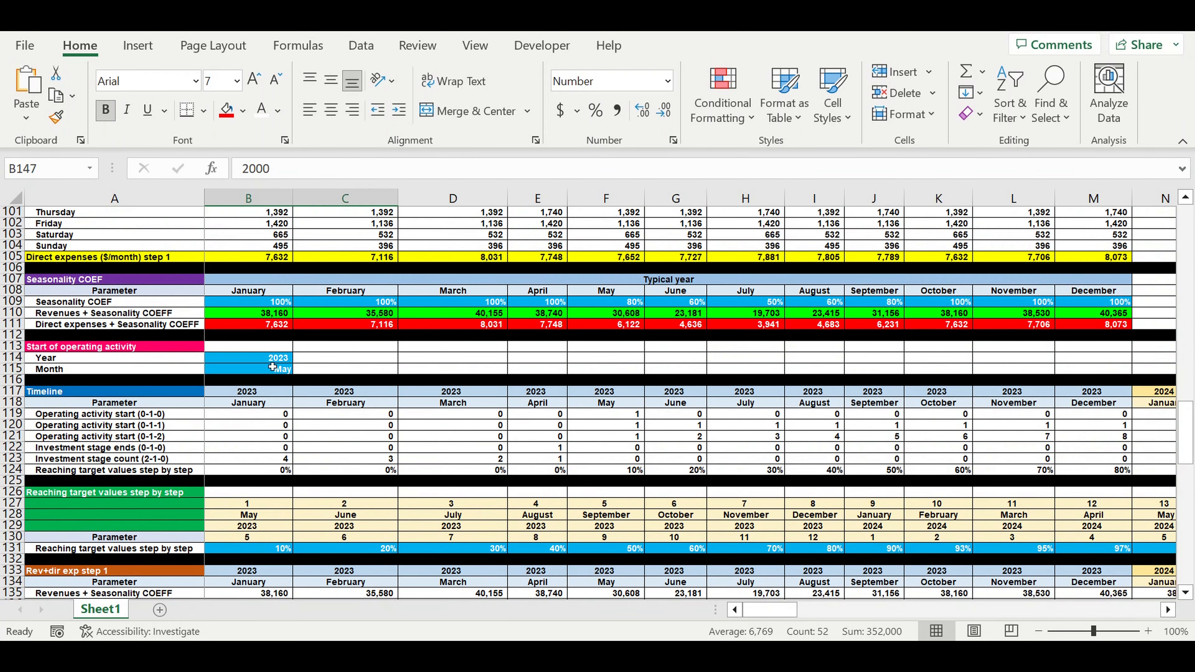
left_click(268, 370)
left_click(298, 370)
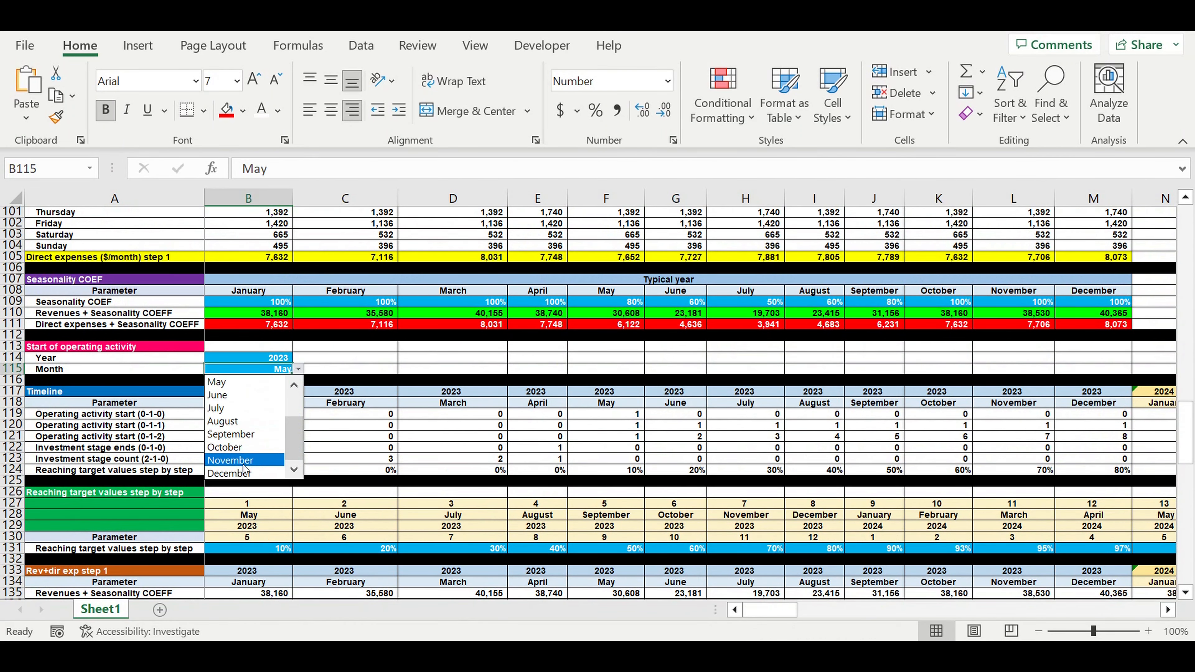
left_click(266, 460)
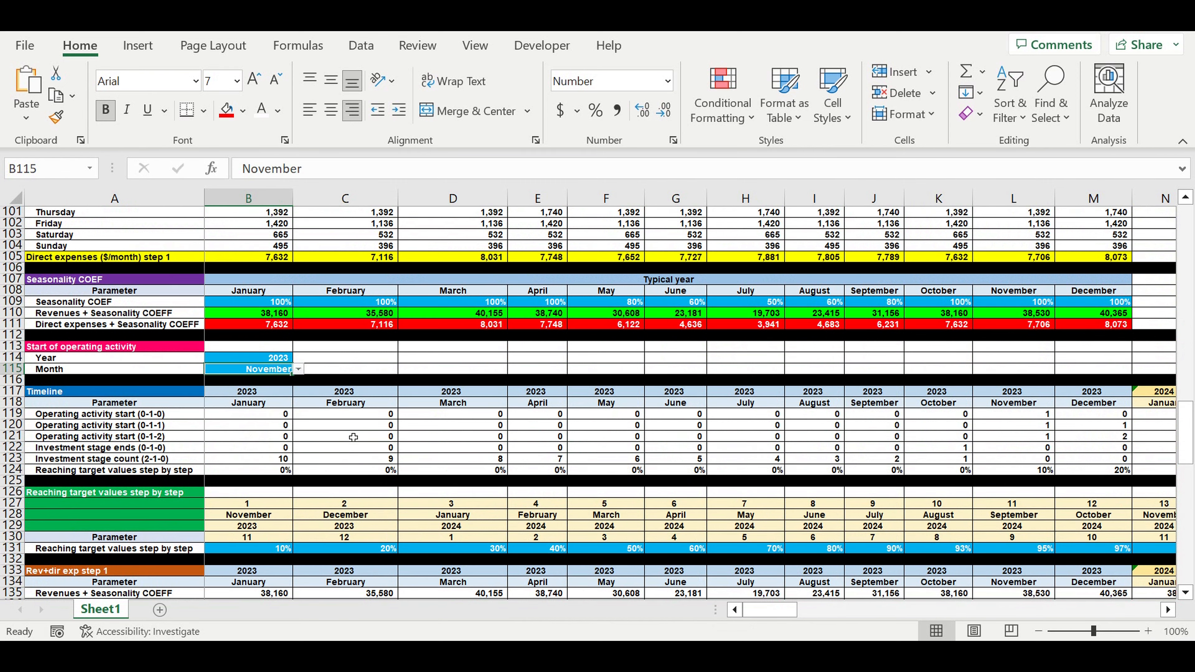
Examine the September, October and November columns of the monthly investment plan for all 25 investment items.
scroll(427, 473, "down", 12)
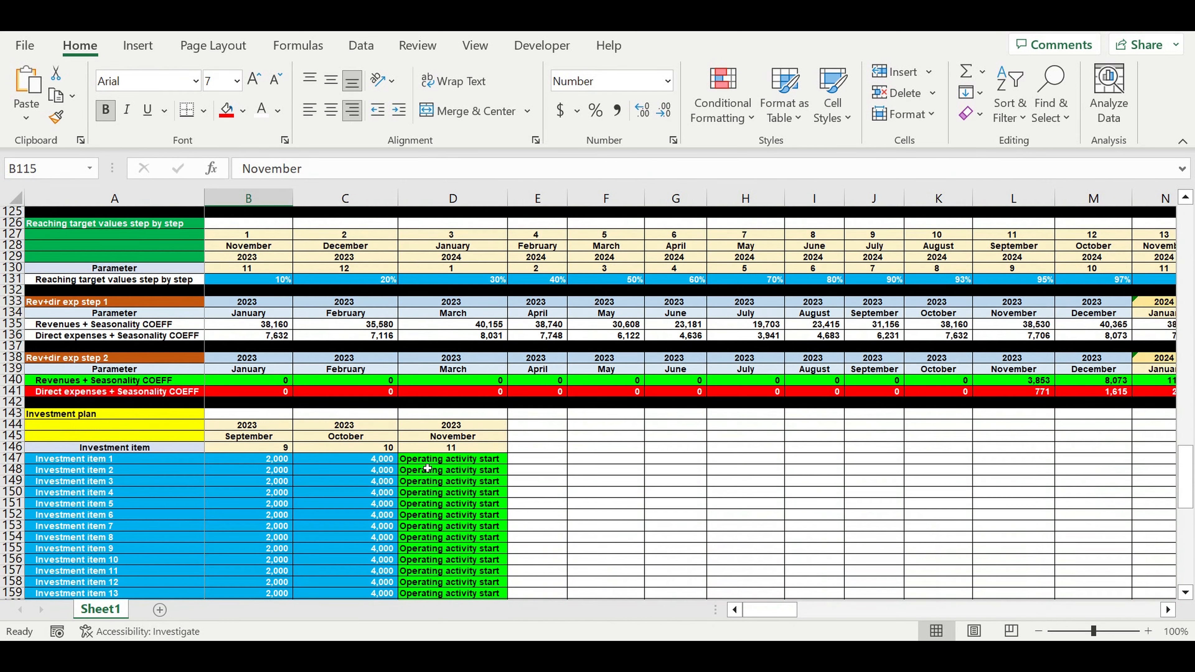
scroll(427, 468, "down", 7)
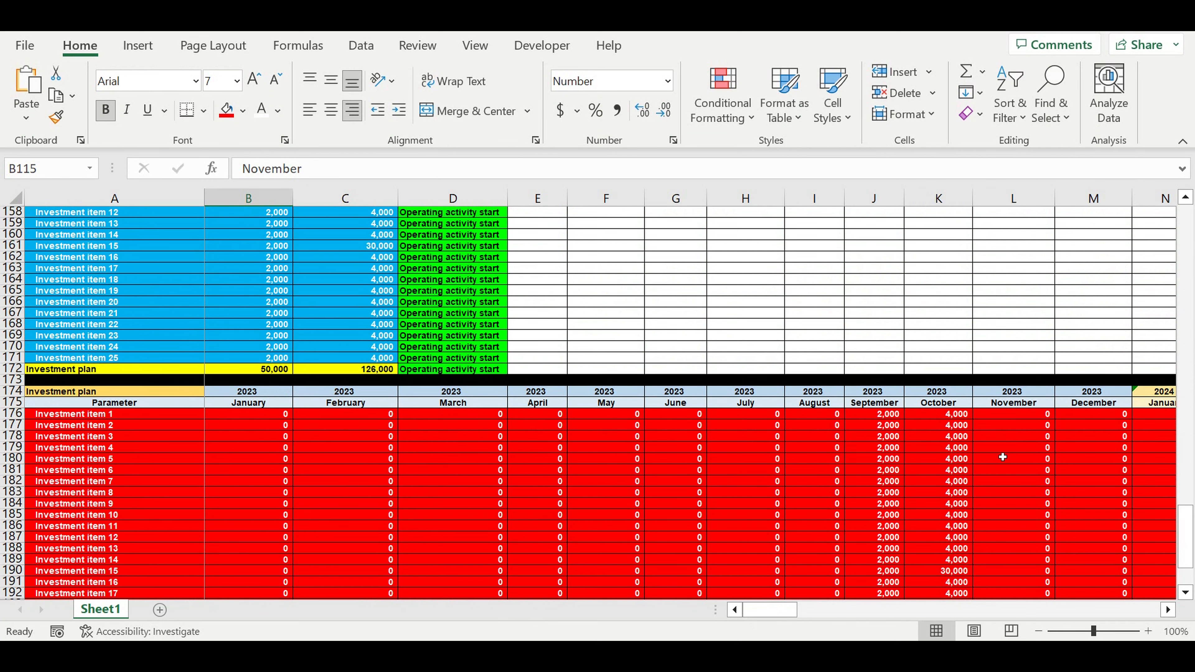
left_click_drag(1016, 469, 1013, 528)
scroll(1011, 490, "down", 2)
scroll(1010, 483, "down", 1)
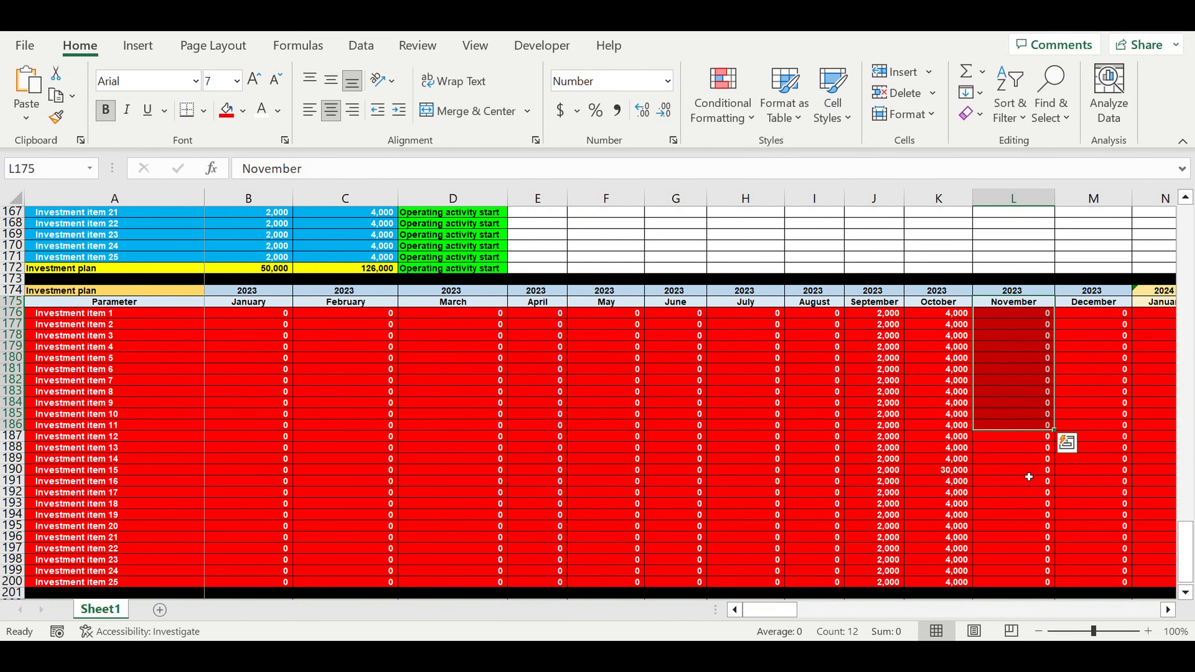
left_click(1019, 306)
left_click(886, 306)
left_click_drag(887, 306, 935, 578)
left_click(876, 316)
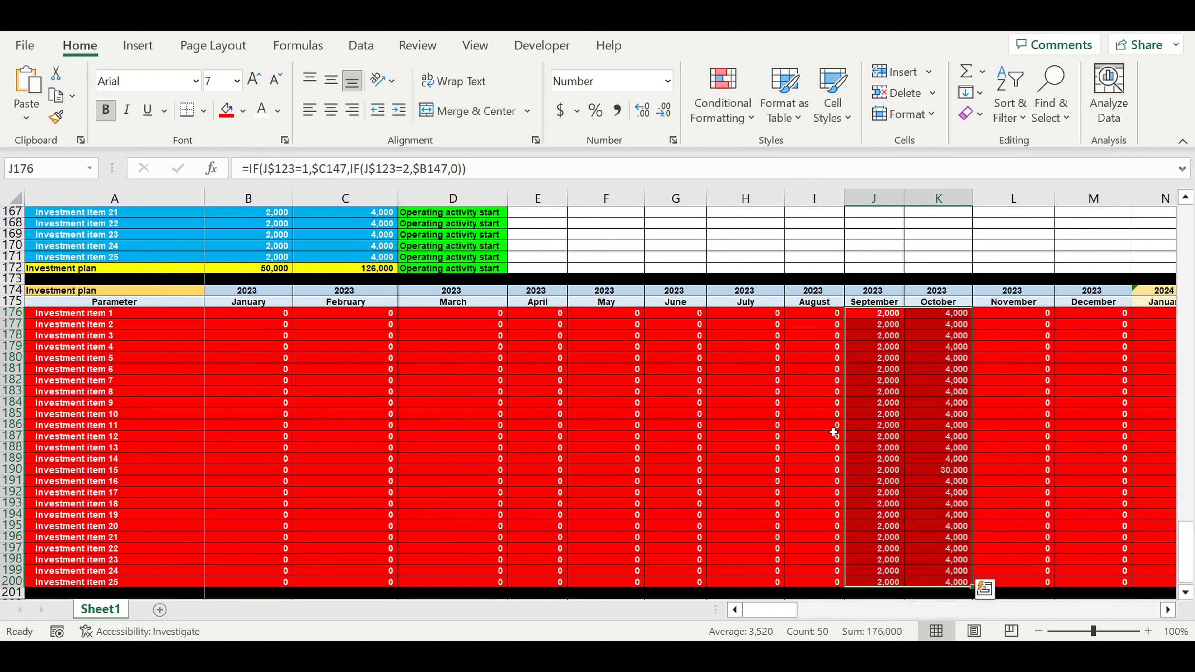
Compare the entered investment amounts in B147:C171 with the monthly investment plan below them.
scroll(359, 284, "up", 7)
scroll(359, 285, "up", 1)
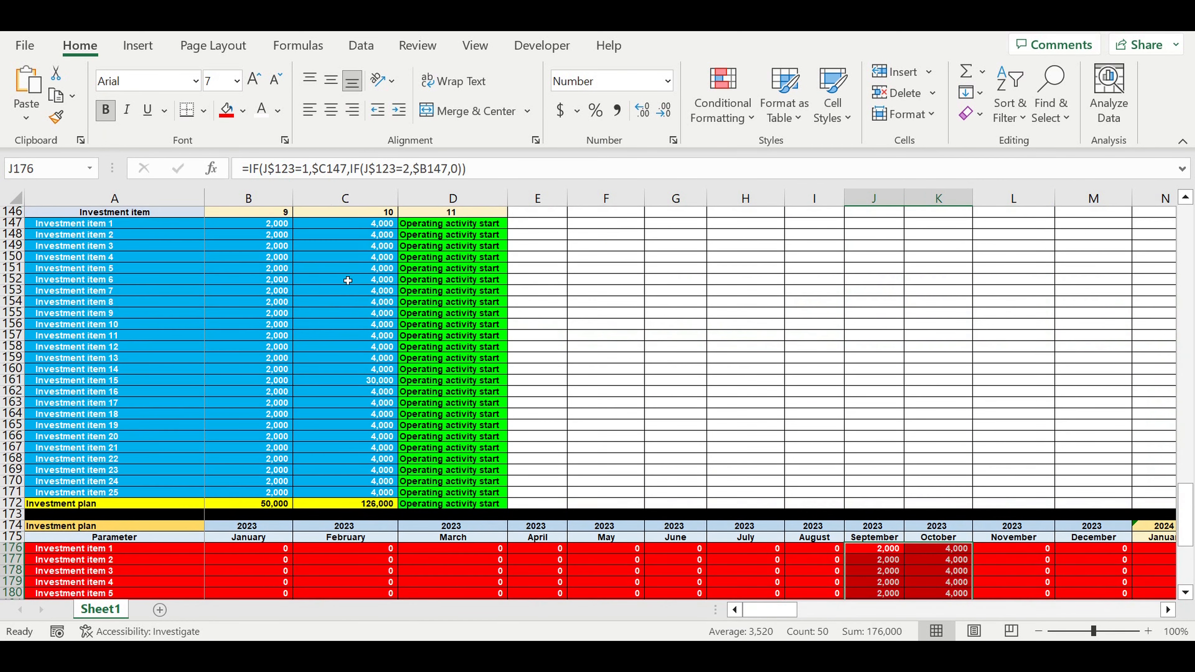
left_click_drag(256, 224, 348, 494)
scroll(636, 437, "down", 8)
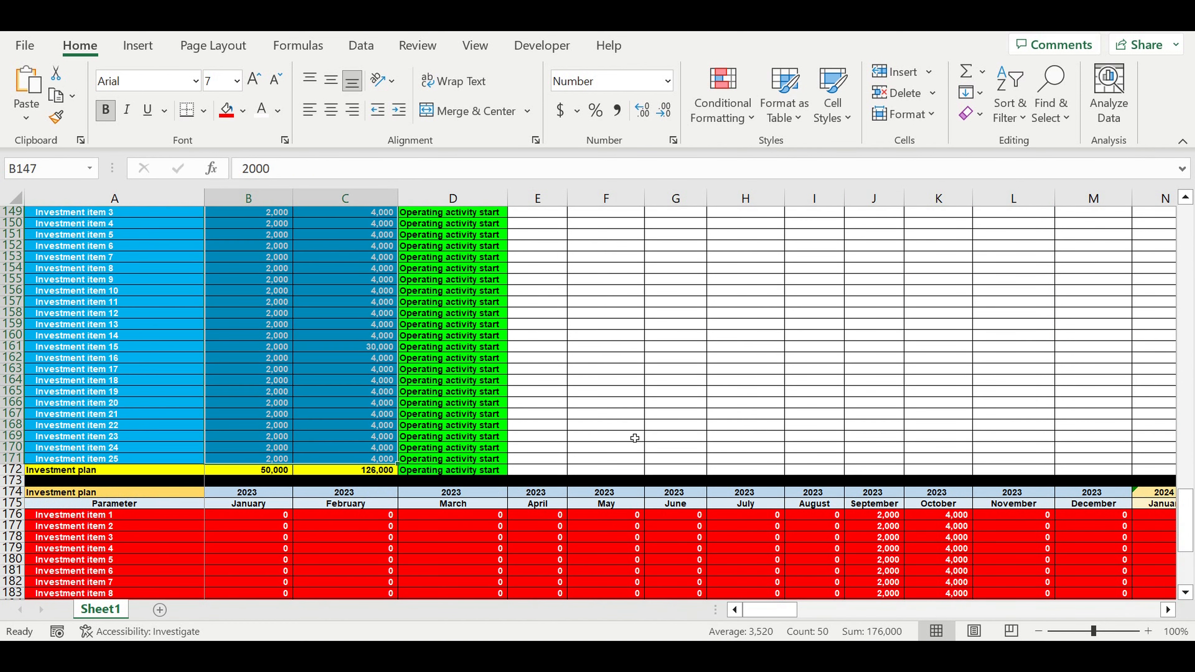
scroll(636, 437, "up", 6)
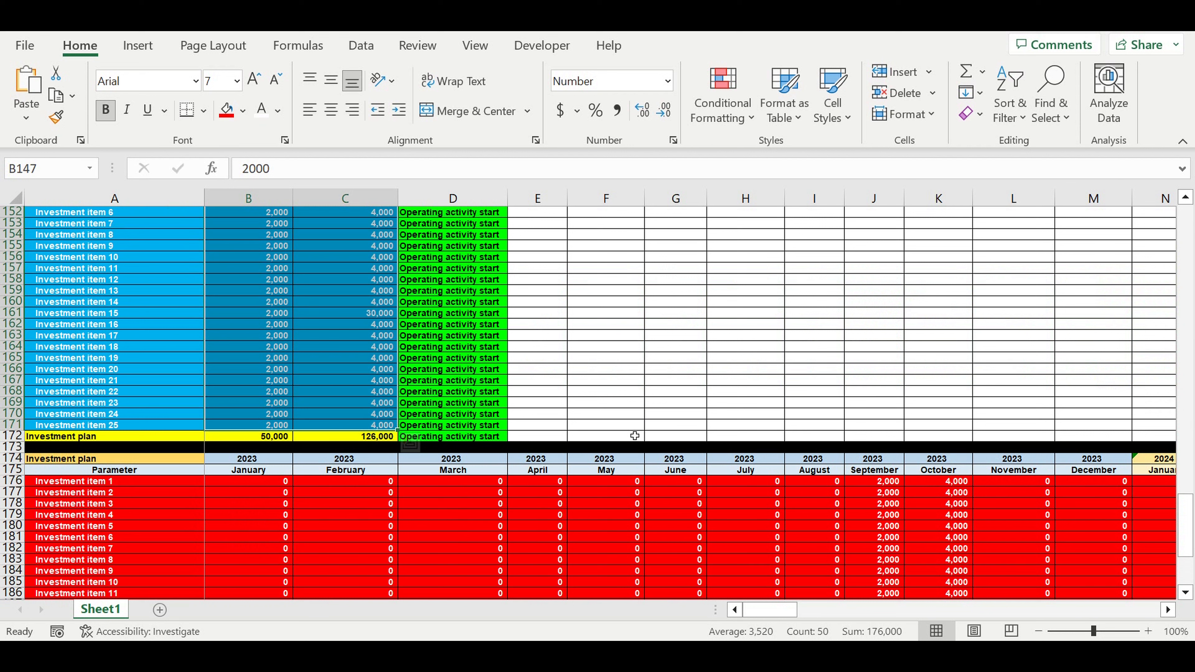
left_click(608, 396)
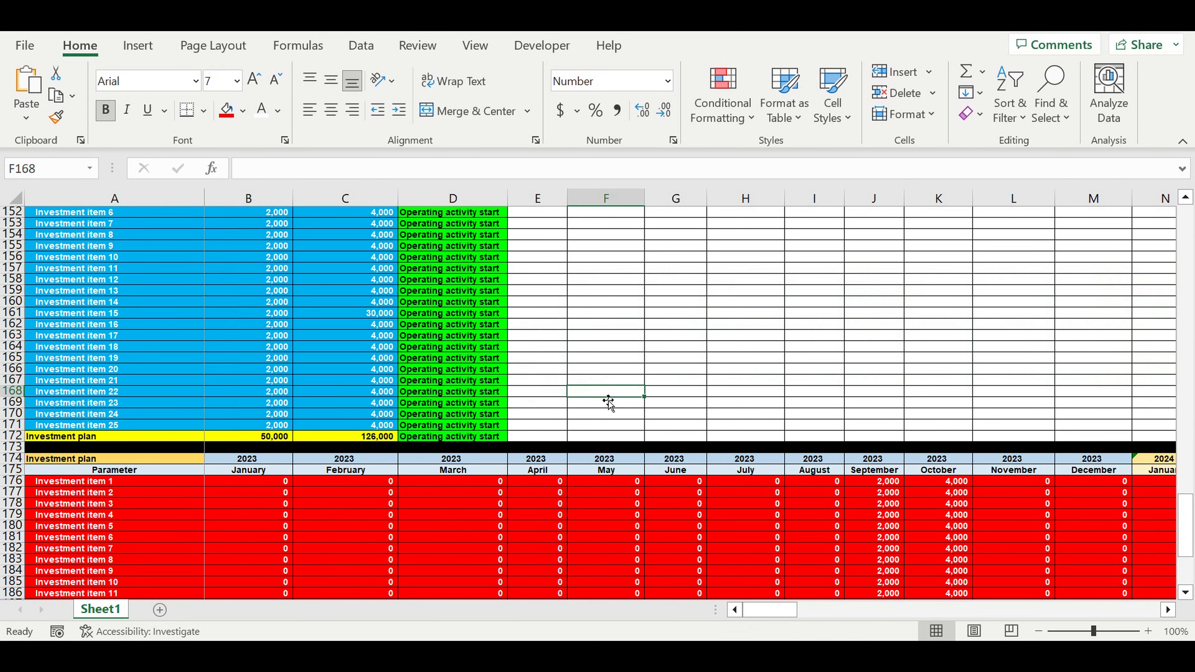